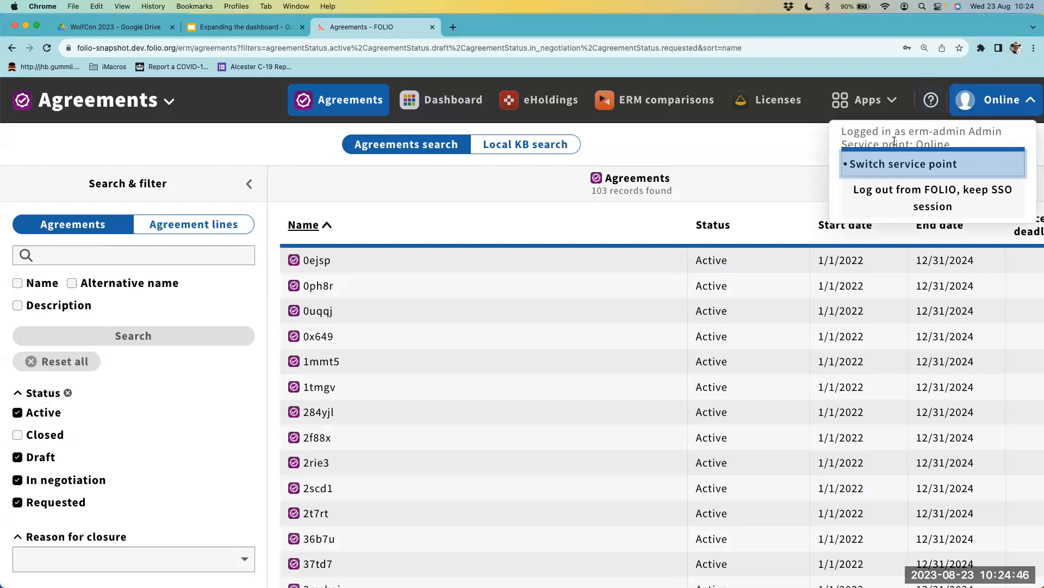
- Look through the agreements list, checking the names, statuses, end dates and cancellation deadlines
{"action": "left_click", "coordinate": [788, 132]}
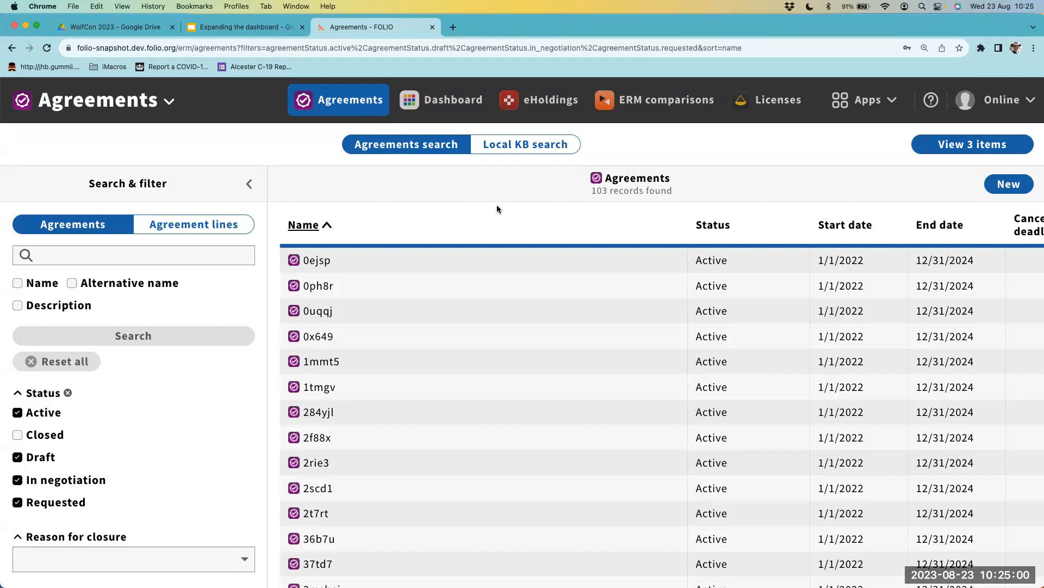
{"action": "scroll", "coordinate": [426, 363], "scroll_direction": "down", "scroll_amount": 10}
{"action": "scroll", "coordinate": [426, 364], "scroll_direction": "down", "scroll_amount": 15}
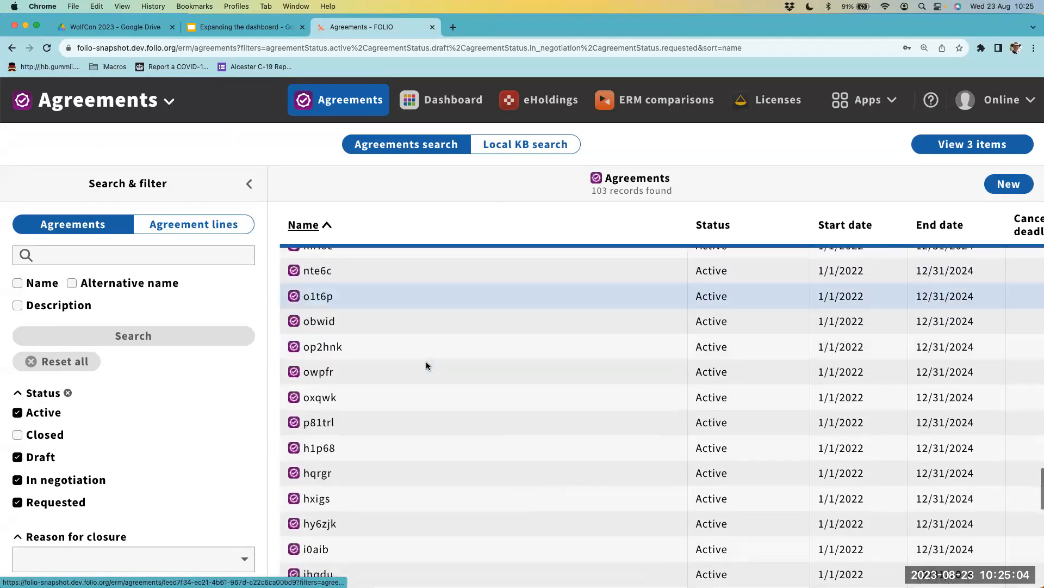
{"action": "scroll", "coordinate": [426, 363], "scroll_direction": "up", "scroll_amount": 20}
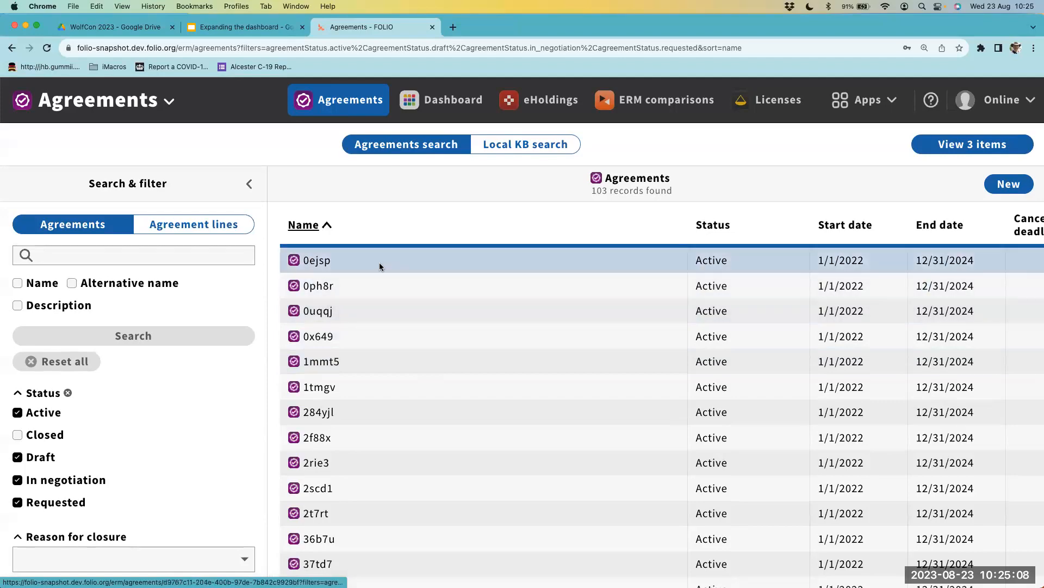
{"action": "scroll", "coordinate": [426, 327], "scroll_direction": "down", "scroll_amount": 1}
{"action": "scroll", "coordinate": [426, 325], "scroll_direction": "down", "scroll_amount": 10}
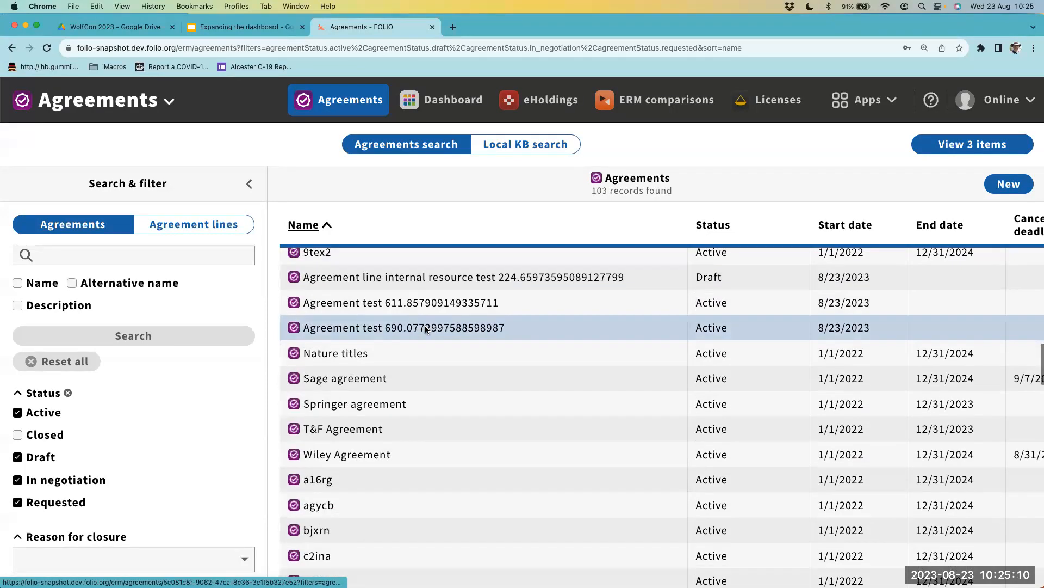
{"action": "scroll", "coordinate": [416, 325], "scroll_direction": "down", "scroll_amount": 6}
{"action": "scroll", "coordinate": [384, 256], "scroll_direction": "up", "scroll_amount": 4}
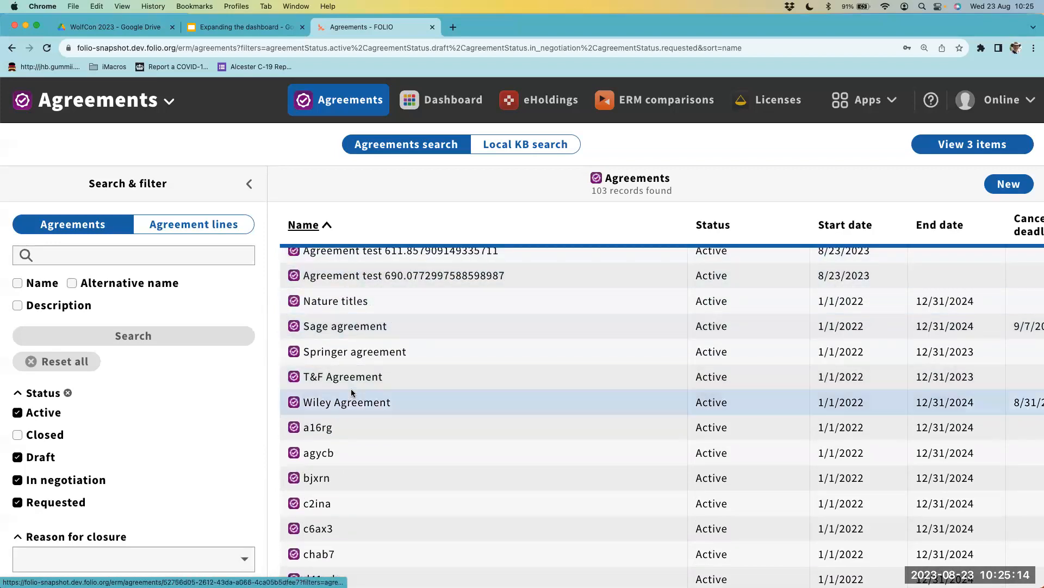
{"action": "scroll", "coordinate": [410, 450], "scroll_direction": "down", "scroll_amount": 12}
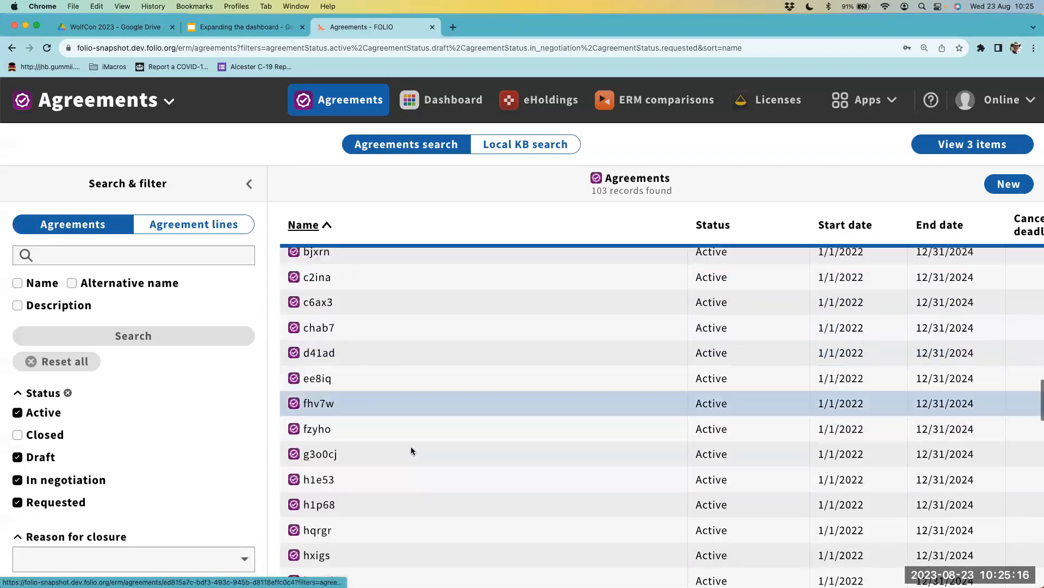
{"action": "scroll", "coordinate": [411, 451], "scroll_direction": "up", "scroll_amount": 15}
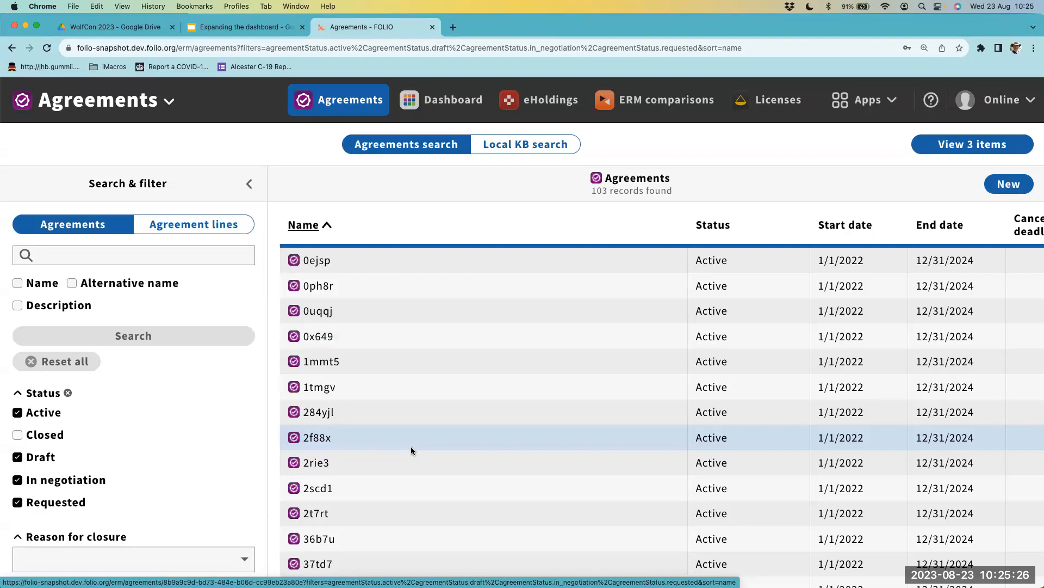
- Start a new widget on My dashboard using the ERM Agreements widget definition
{"action": "left_click", "coordinate": [456, 113]}
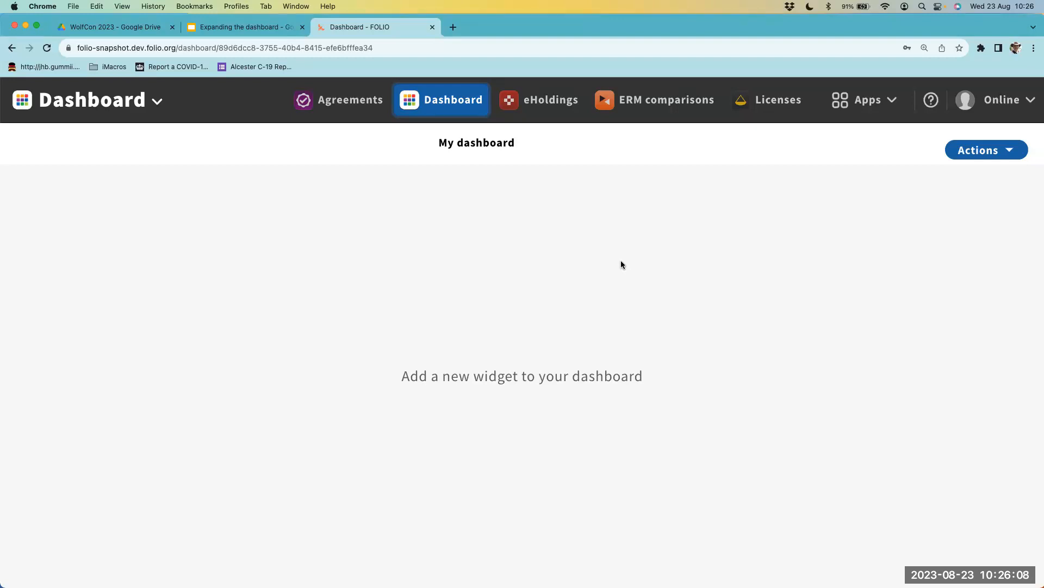
{"action": "left_click", "coordinate": [969, 157]}
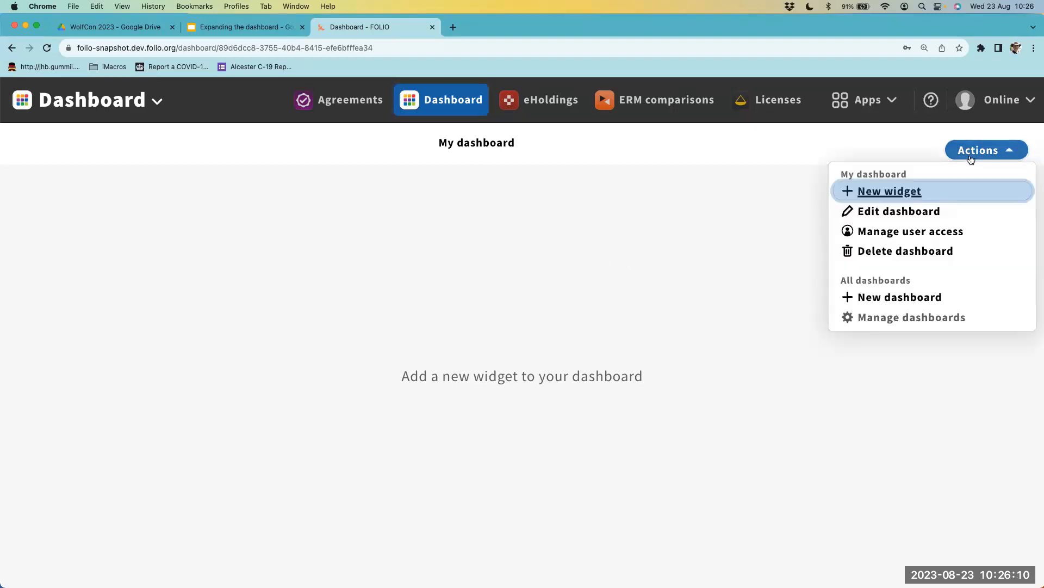
{"action": "left_click", "coordinate": [878, 197]}
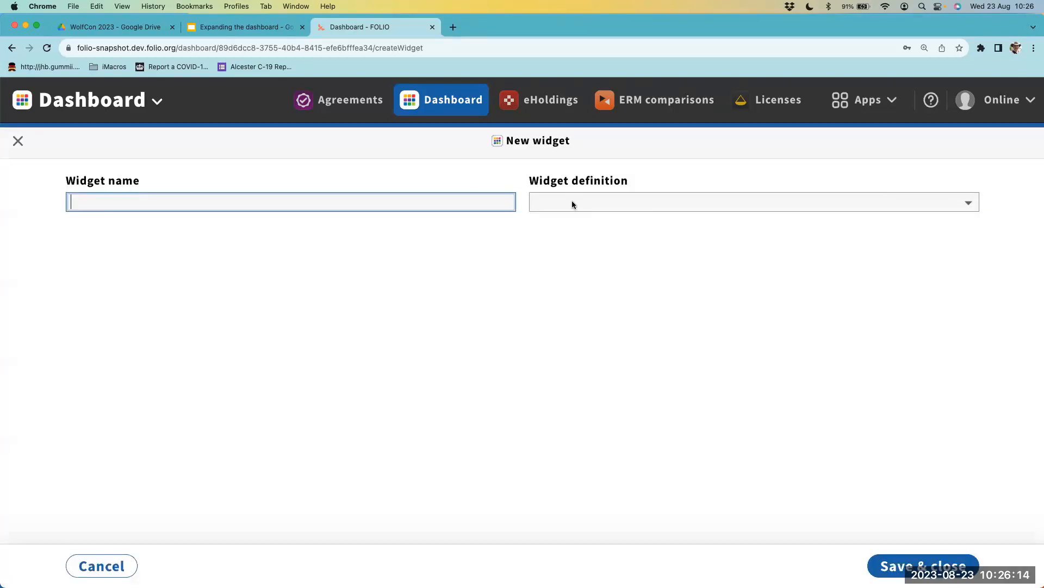
{"action": "left_click", "coordinate": [572, 203]}
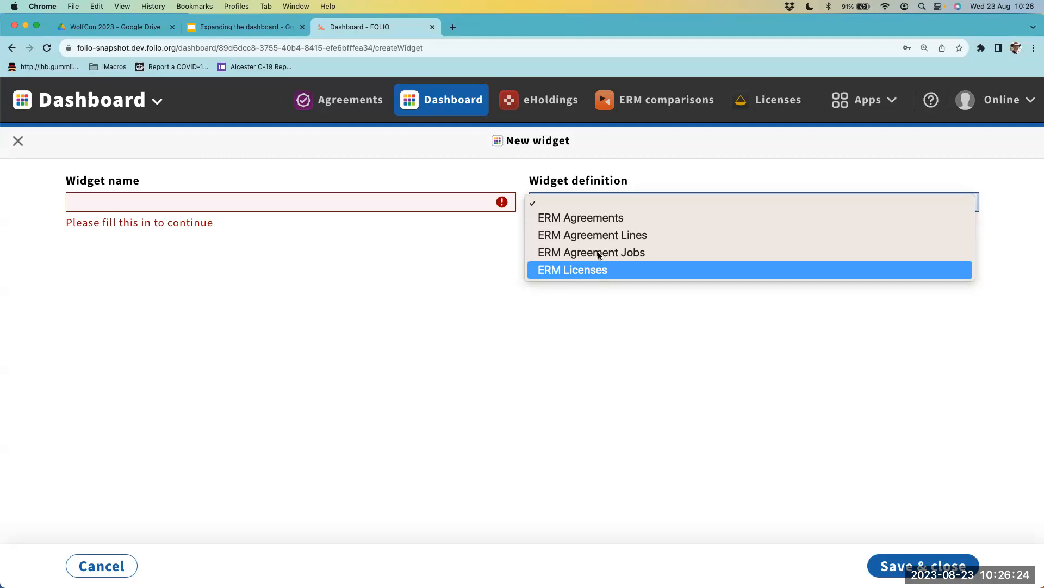
{"action": "left_click", "coordinate": [589, 218]}
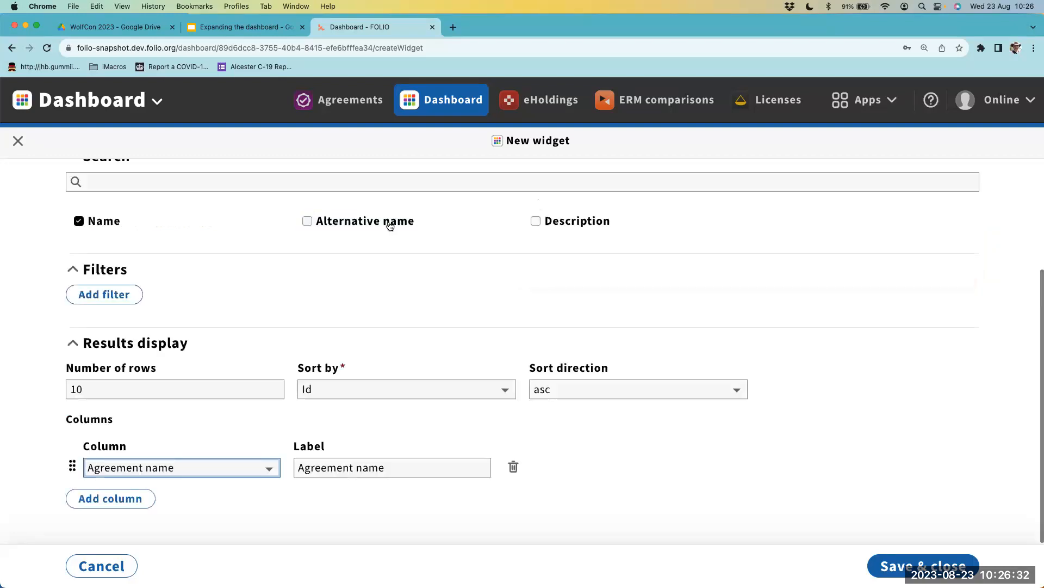
- Name the widget "Agreements for cancellation decision"
{"action": "left_click", "coordinate": [289, 198]}
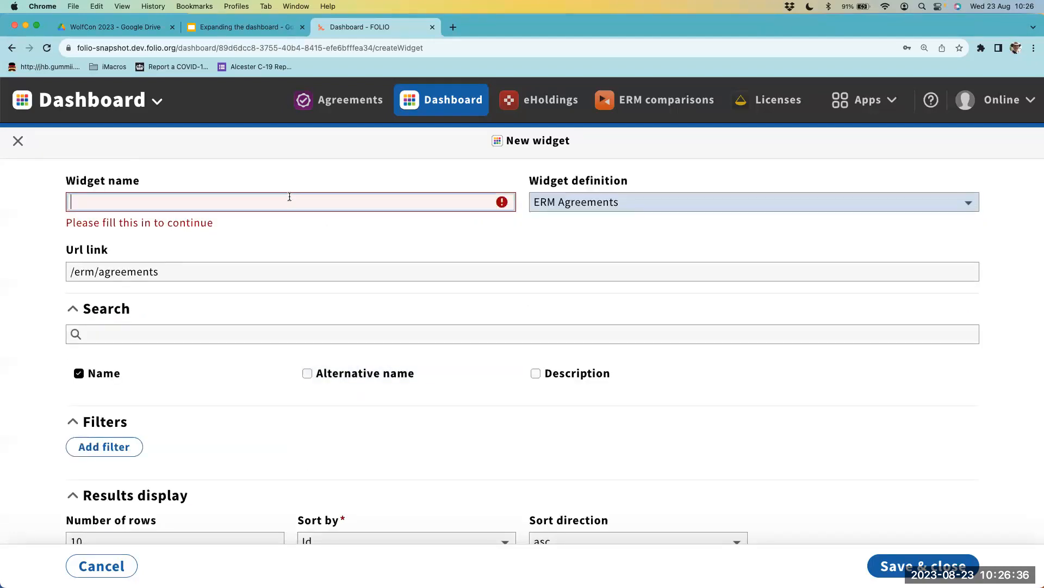
{"action": "type", "text": "Agreement"}
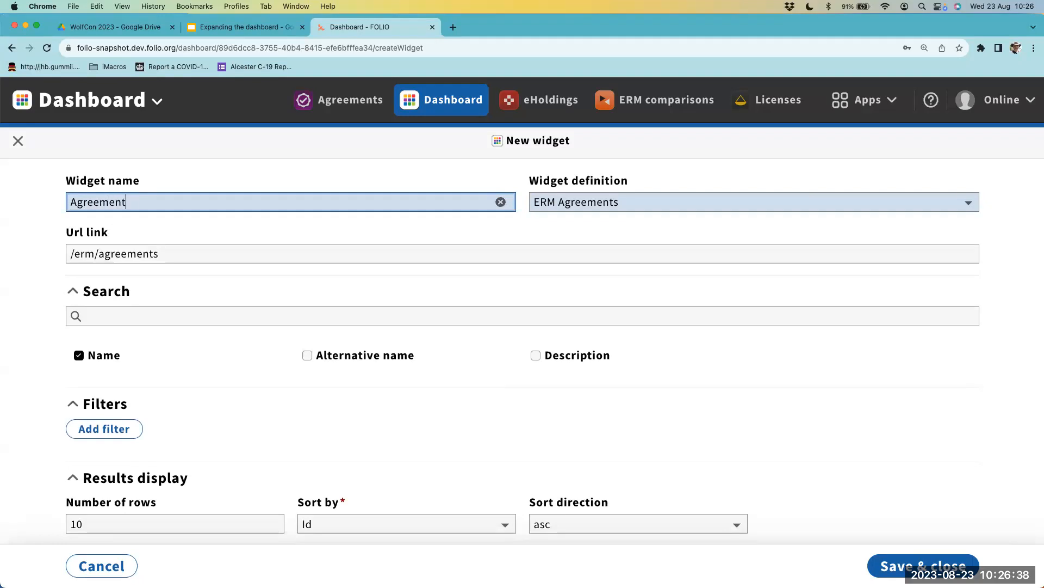
{"action": "type", "text": "s for cancellation decision"}
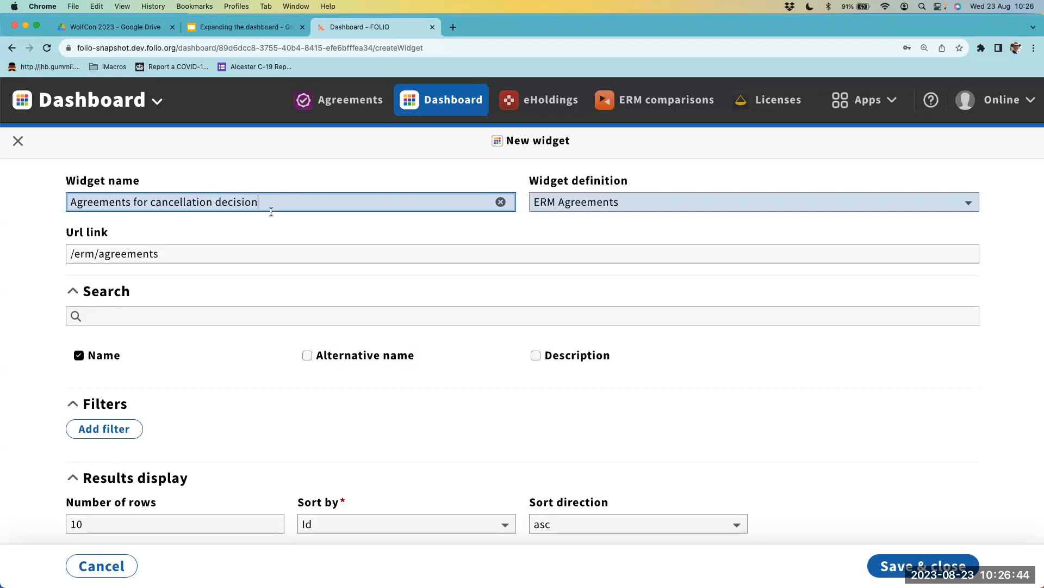
- Add a filter to the widget that filters by Cancellation deadline
{"action": "scroll", "coordinate": [217, 289], "scroll_direction": "down", "scroll_amount": 2}
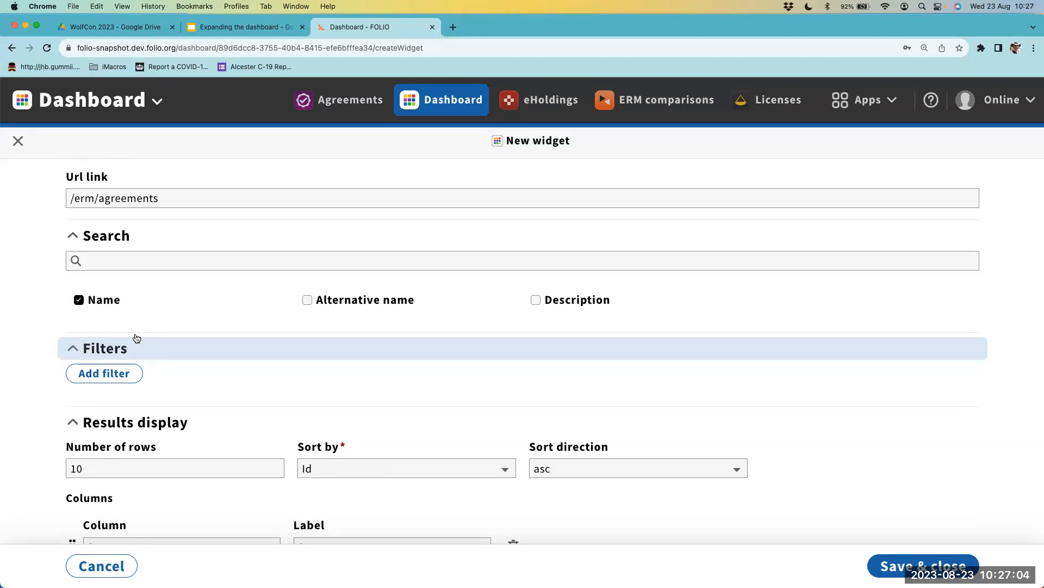
{"action": "scroll", "coordinate": [139, 312], "scroll_direction": "down", "scroll_amount": 3}
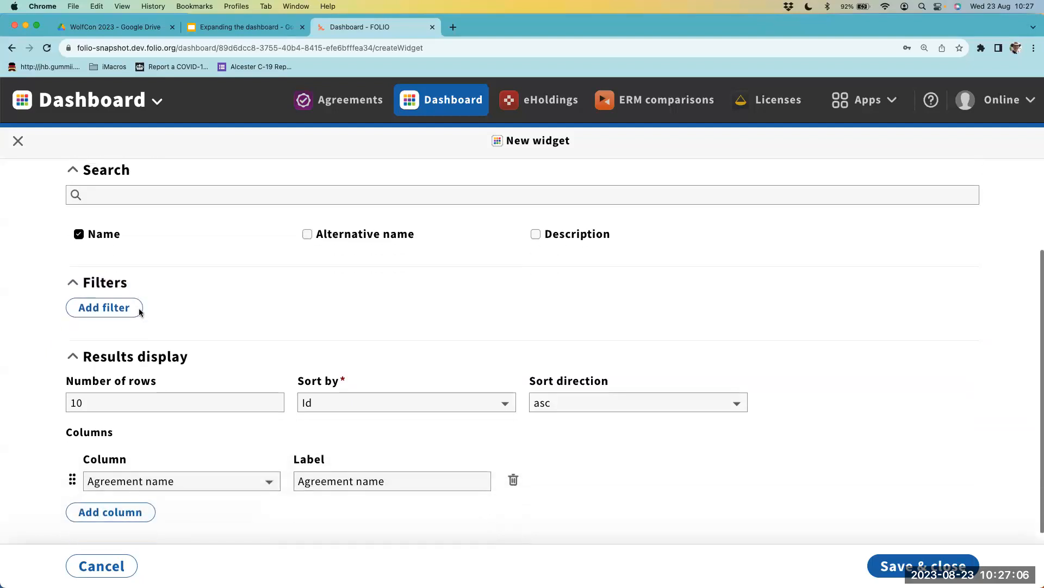
{"action": "scroll", "coordinate": [180, 191], "scroll_direction": "up", "scroll_amount": 1}
{"action": "left_click", "coordinate": [109, 327]}
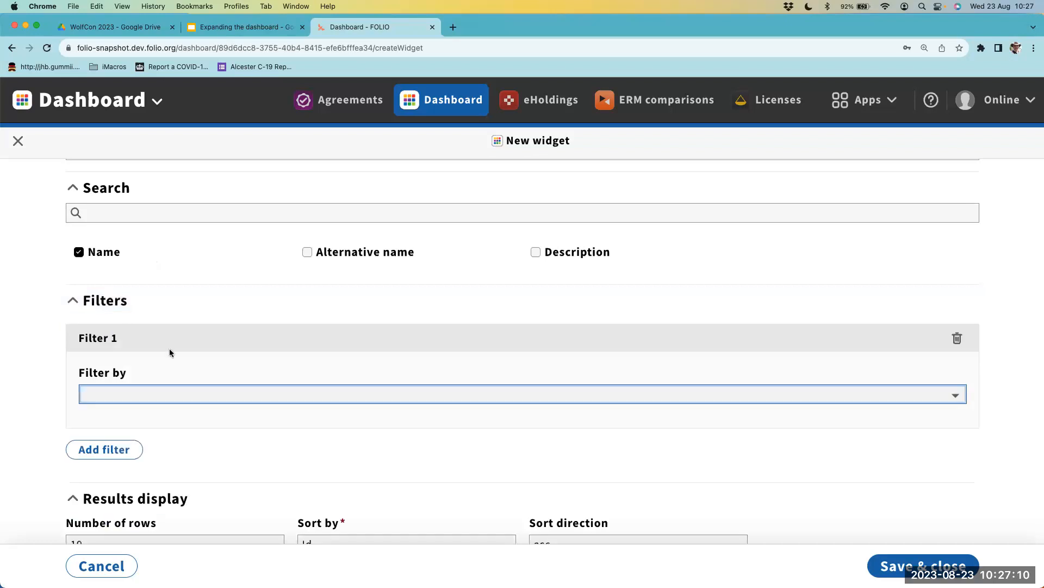
{"action": "left_click", "coordinate": [175, 396]}
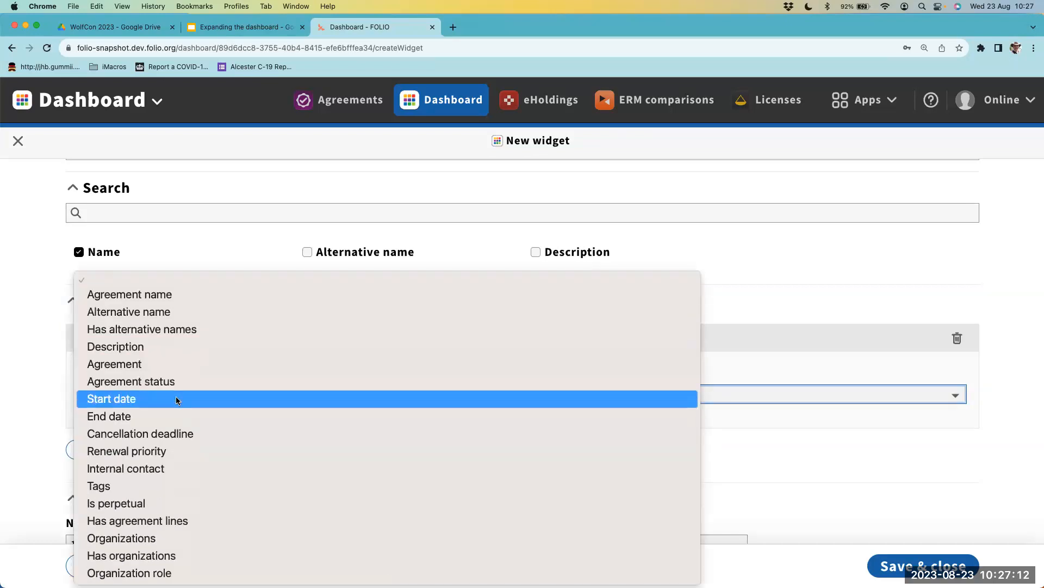
{"action": "left_click", "coordinate": [168, 434]}
- Set the comparator of the cancellation deadline rule to "on or after"
{"action": "scroll", "coordinate": [240, 417], "scroll_direction": "down", "scroll_amount": 4}
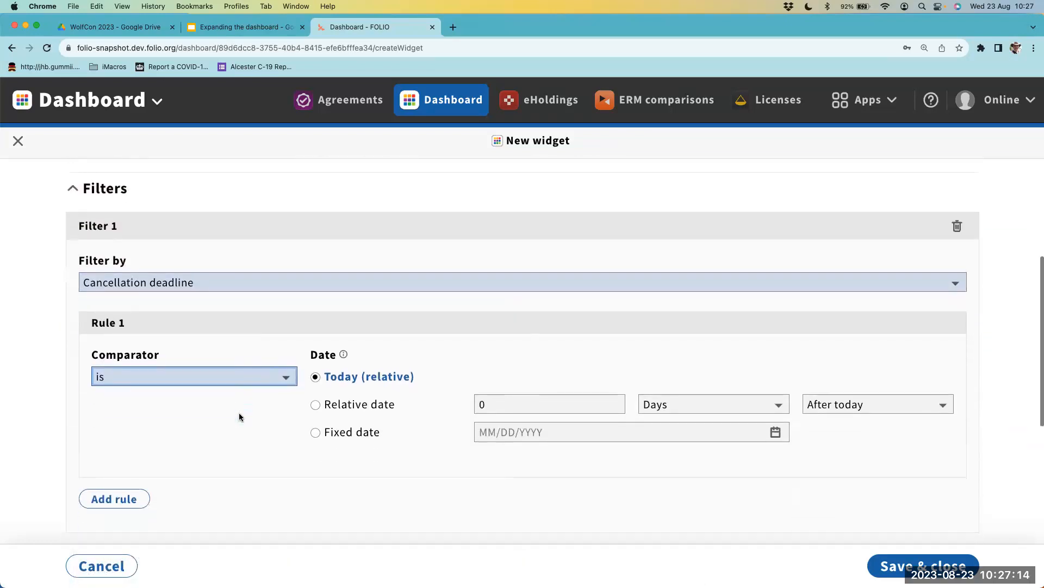
{"action": "scroll", "coordinate": [242, 381], "scroll_direction": "down", "scroll_amount": 1}
{"action": "scroll", "coordinate": [258, 403], "scroll_direction": "down", "scroll_amount": 1}
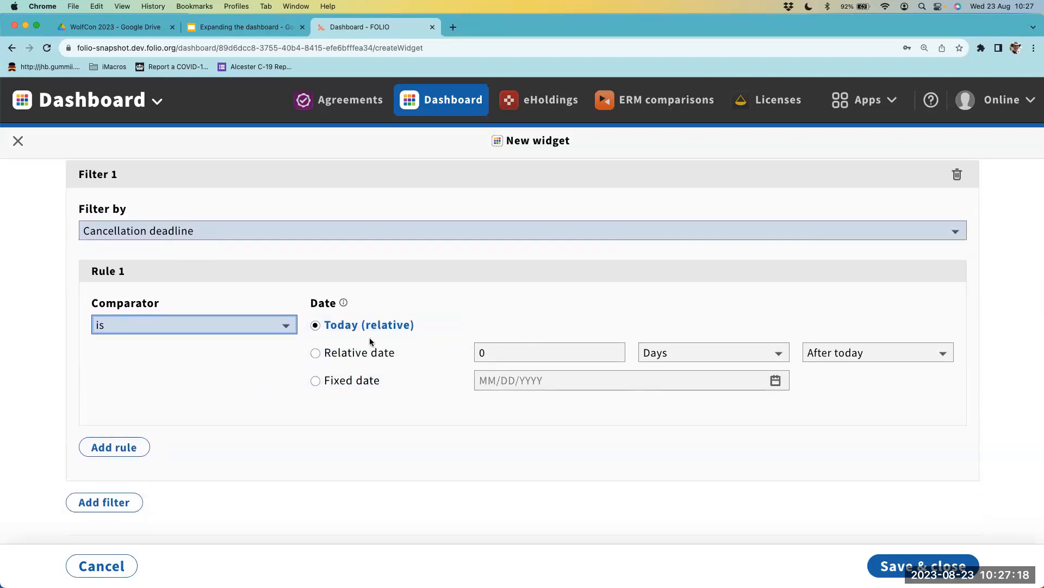
{"action": "left_click", "coordinate": [236, 321]}
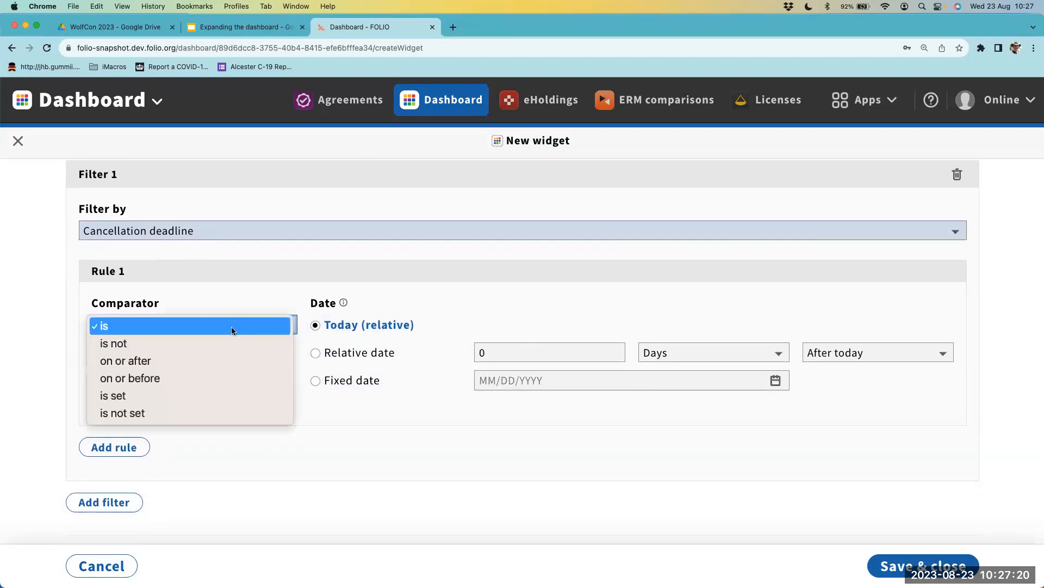
{"action": "left_click", "coordinate": [211, 361]}
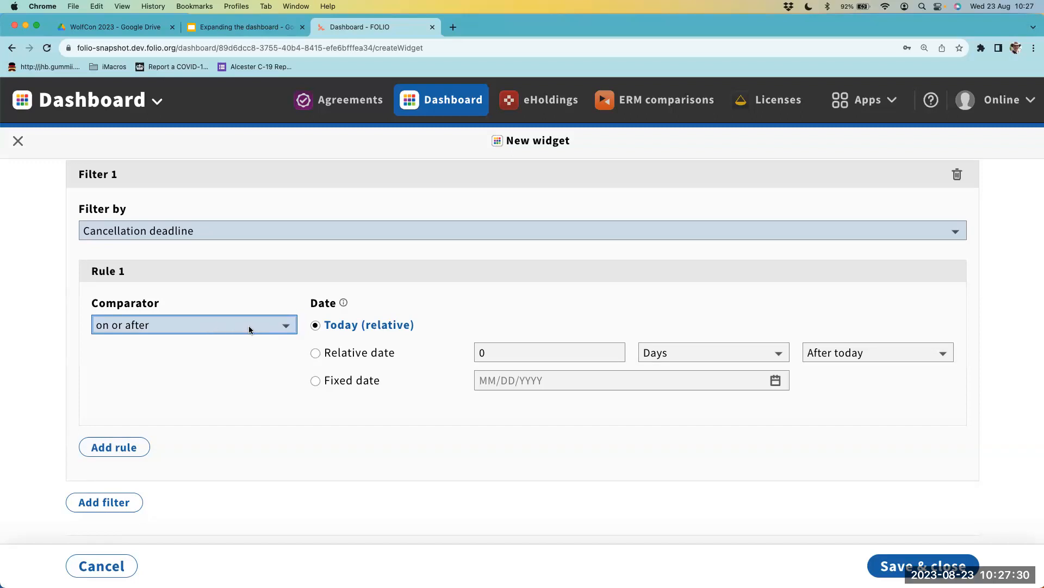
- Set the rule's date to a relative date of 1 Months after today and save the widget
{"action": "left_click", "coordinate": [311, 353]}
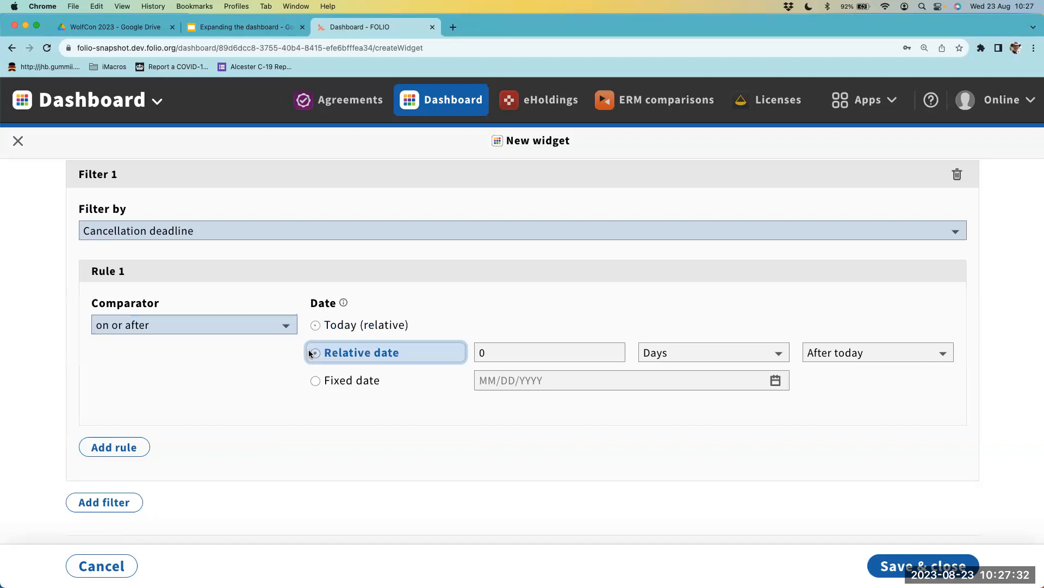
{"action": "left_click", "coordinate": [495, 352]}
{"action": "type", "text": "1"}
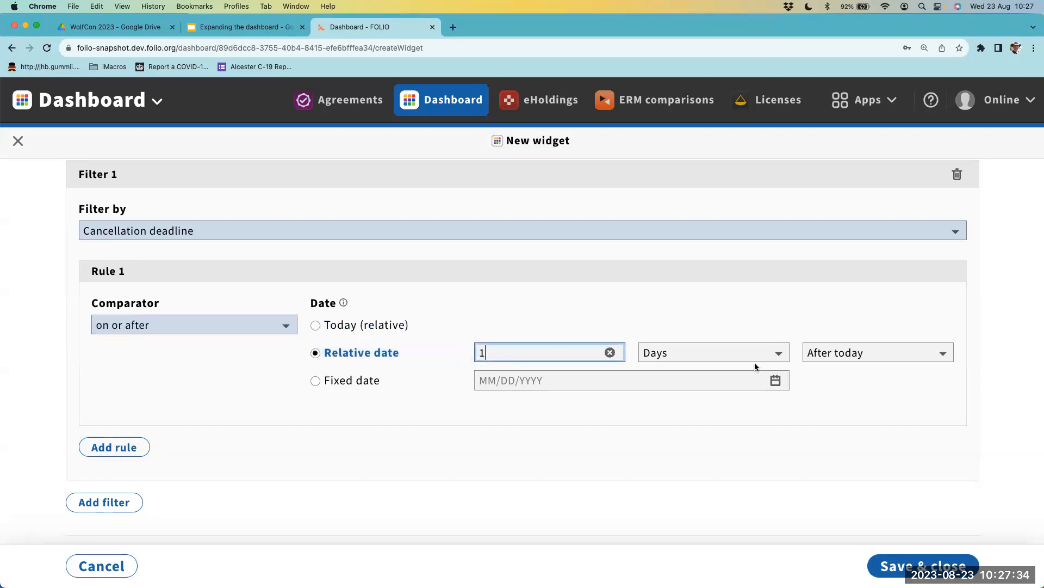
{"action": "left_click", "coordinate": [727, 353]}
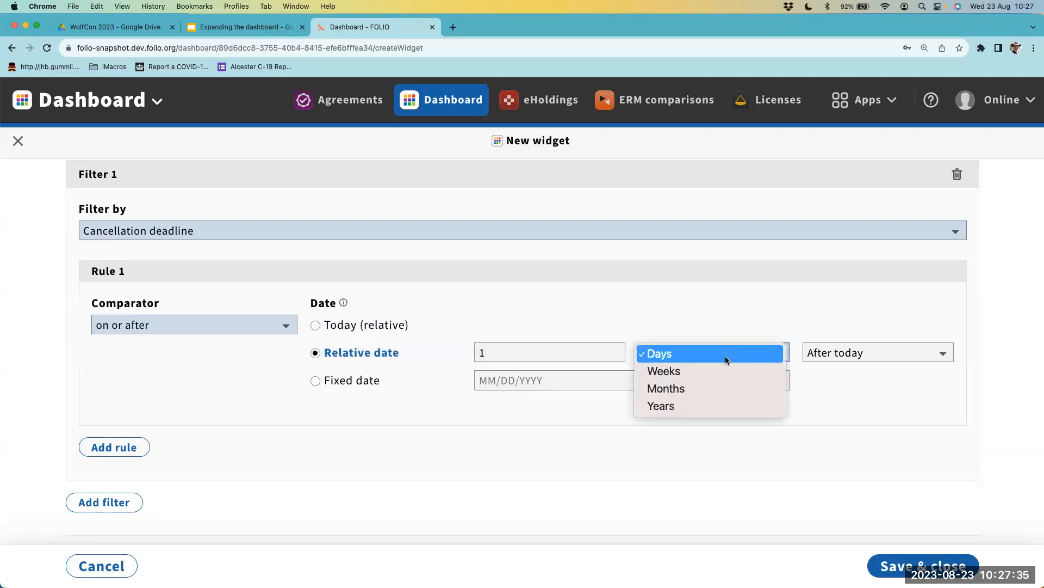
{"action": "left_click", "coordinate": [713, 387]}
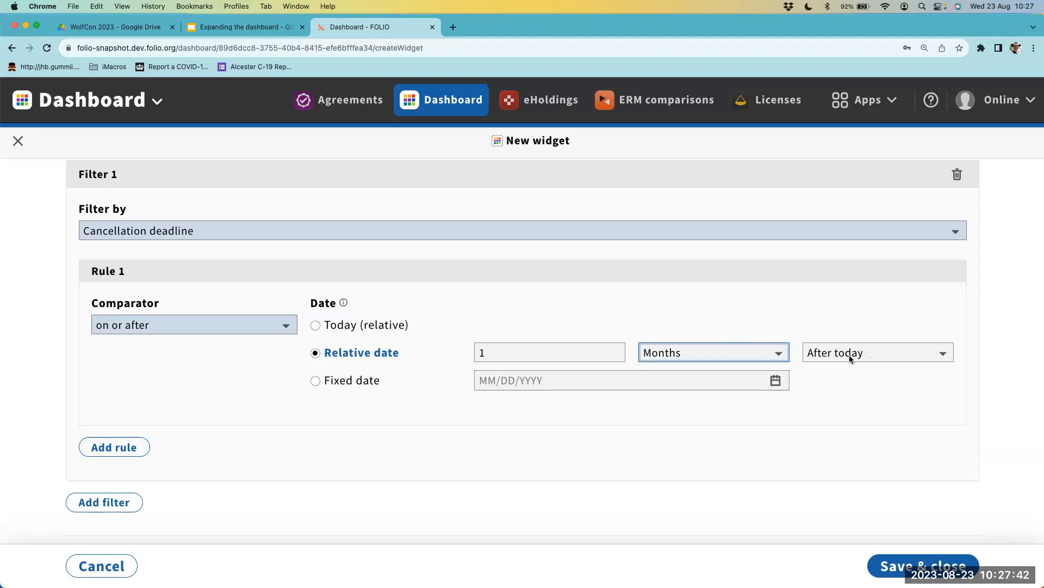
{"action": "left_click", "coordinate": [929, 565]}
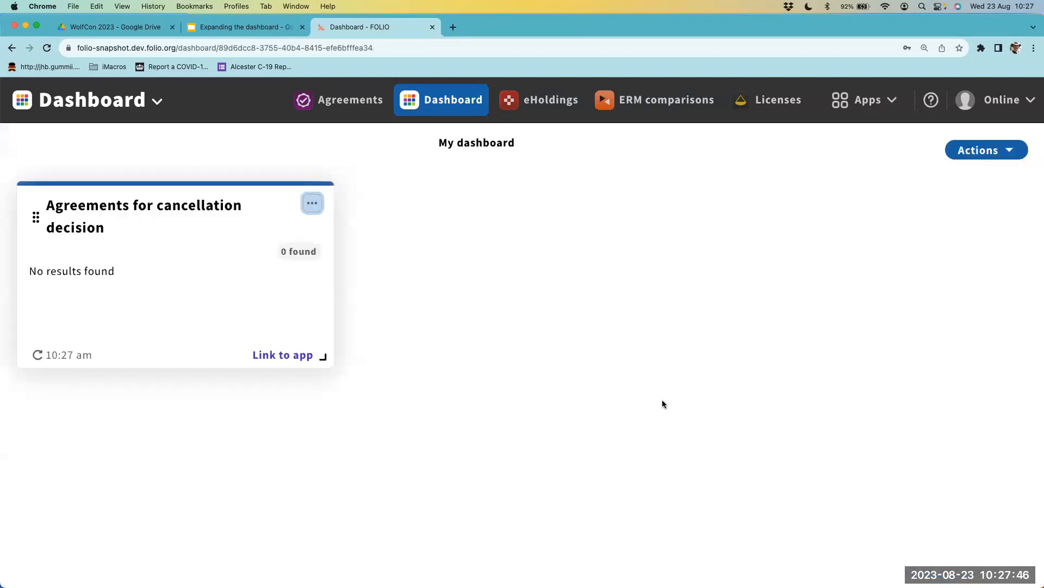
- Refresh the saved widget, and edit it to set the cancellation deadline rule's comparator to "on or before"
{"action": "left_click", "coordinate": [37, 355]}
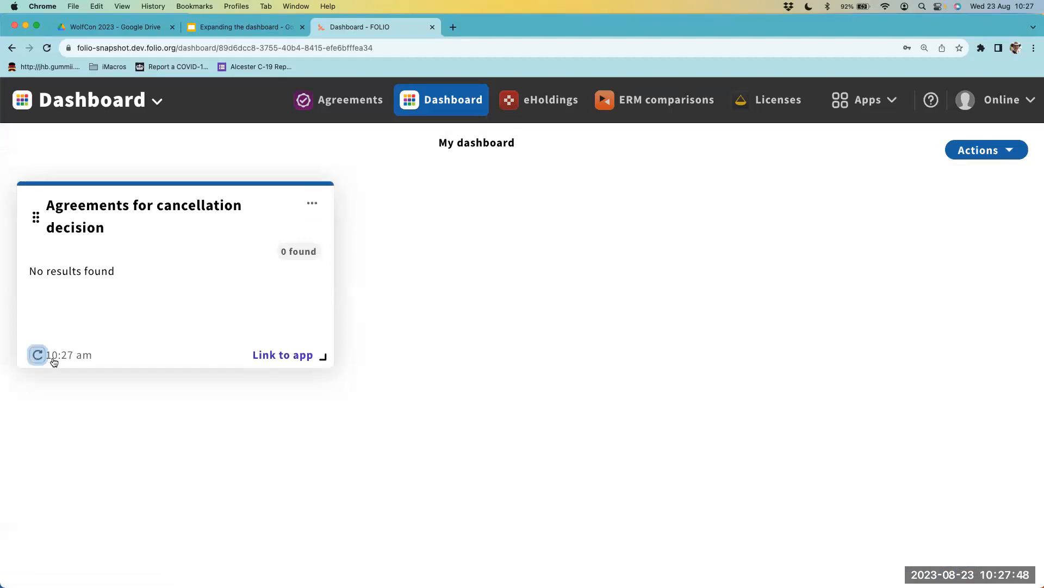
{"action": "left_click", "coordinate": [311, 203]}
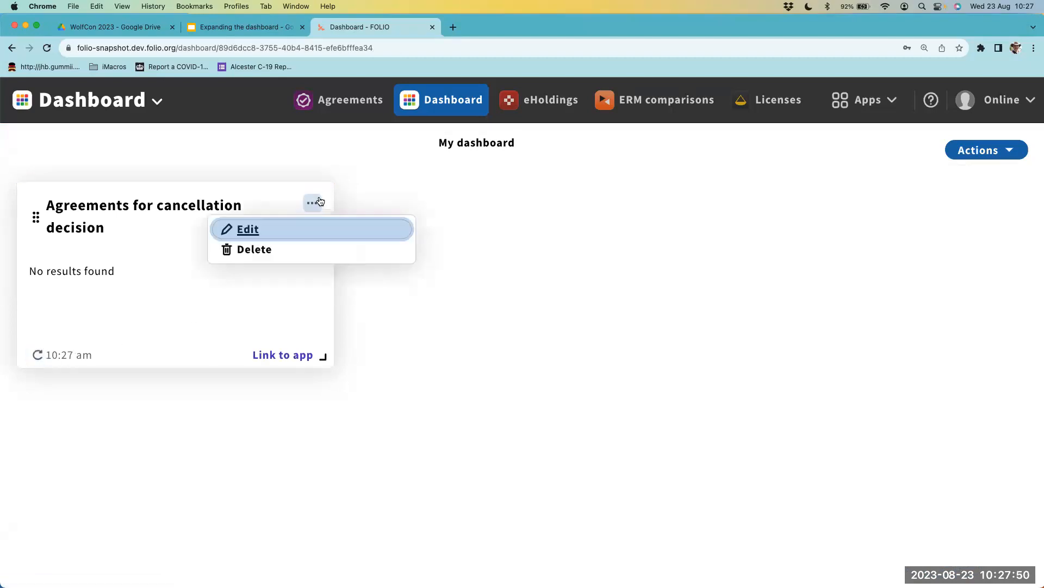
{"action": "left_click", "coordinate": [192, 206]}
{"action": "left_click", "coordinate": [312, 203]}
{"action": "left_click", "coordinate": [292, 231]}
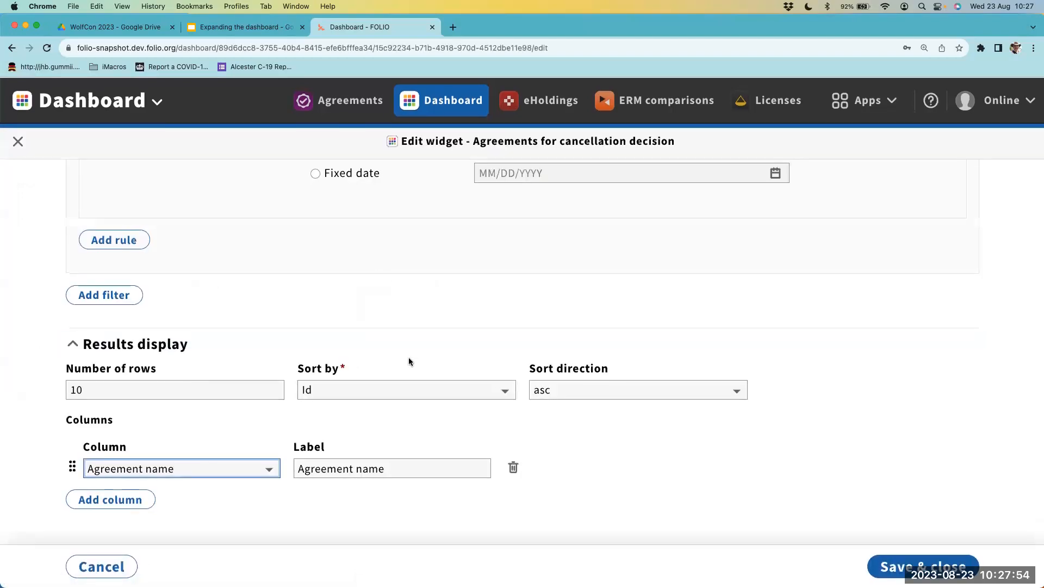
{"action": "scroll", "coordinate": [409, 359], "scroll_direction": "up", "scroll_amount": 5}
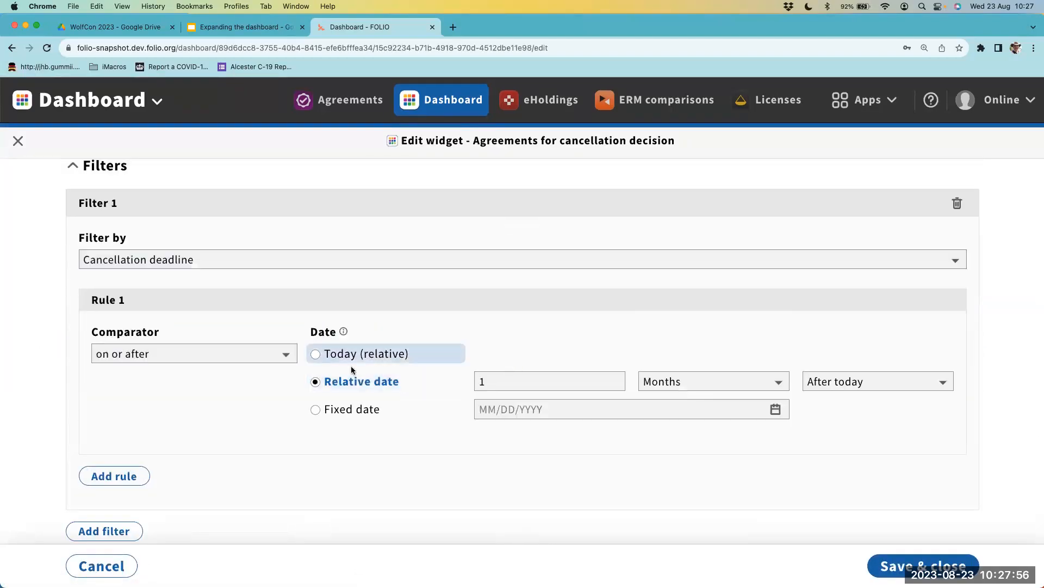
{"action": "left_click", "coordinate": [267, 355]}
{"action": "left_click", "coordinate": [251, 372]}
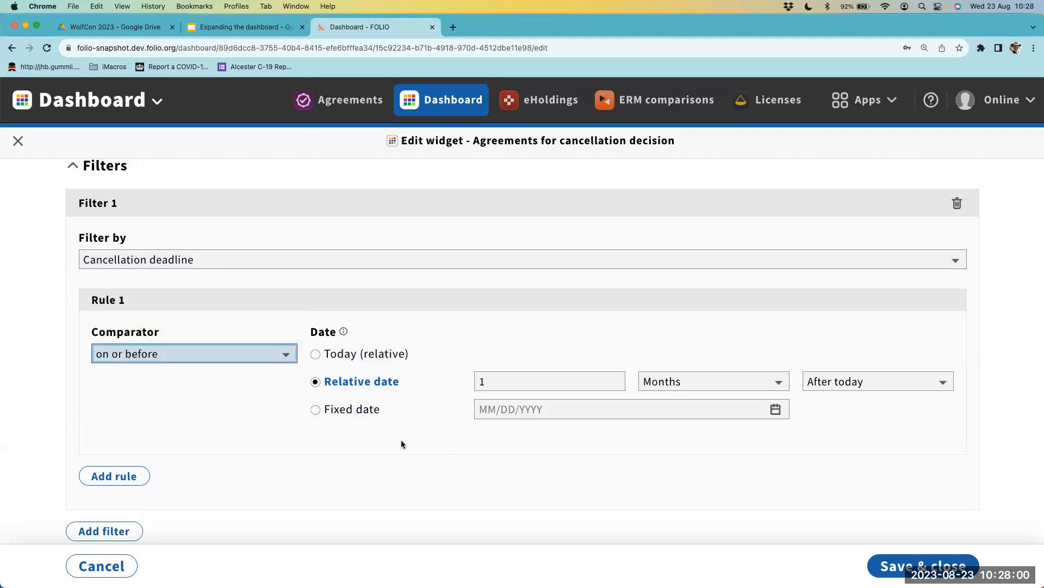
- Add a second widget filter by Cancellation deadline, with its rule set to "on or after" Today (relative)
{"action": "scroll", "coordinate": [401, 443], "scroll_direction": "down", "scroll_amount": 1}
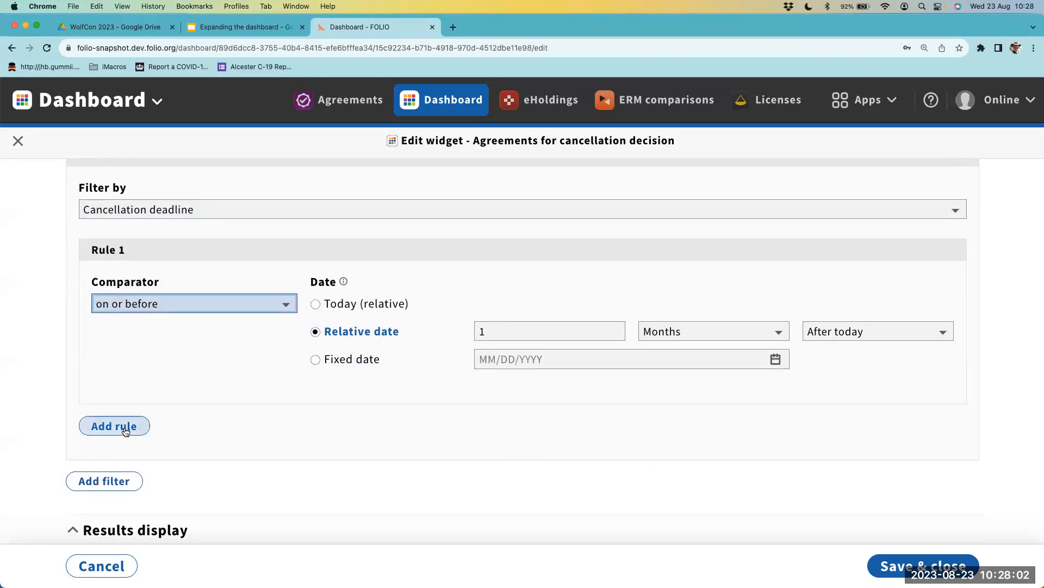
{"action": "left_click", "coordinate": [115, 481]}
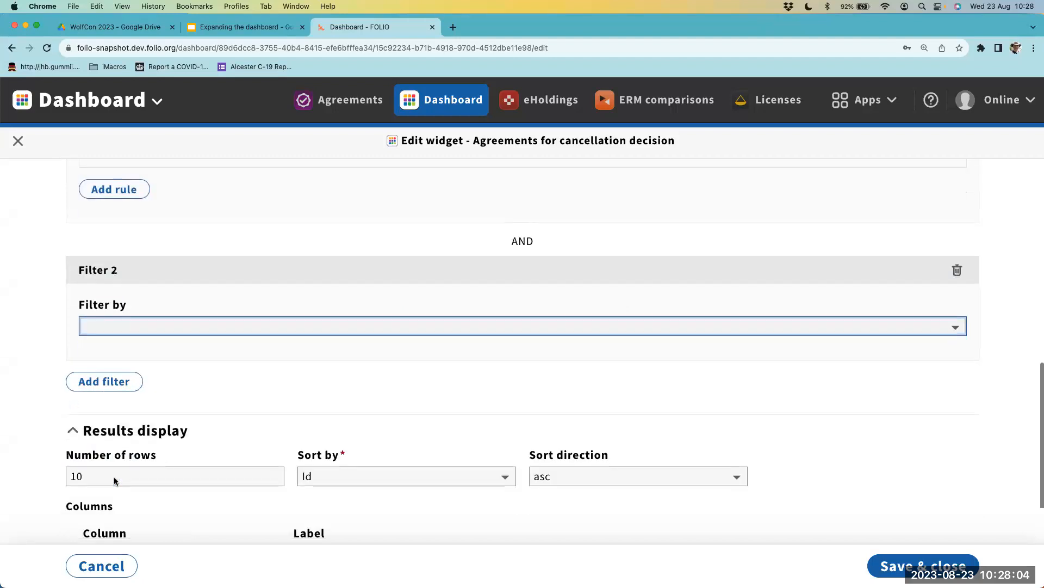
{"action": "scroll", "coordinate": [131, 477], "scroll_direction": "up", "scroll_amount": 1}
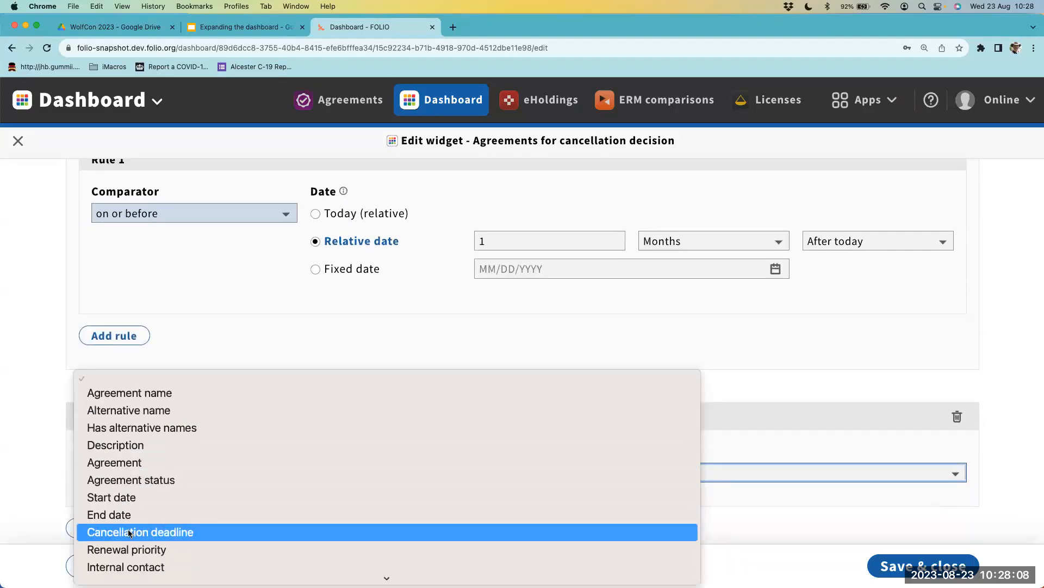
{"action": "left_click", "coordinate": [131, 531]}
{"action": "scroll", "coordinate": [330, 348], "scroll_direction": "down", "scroll_amount": 4}
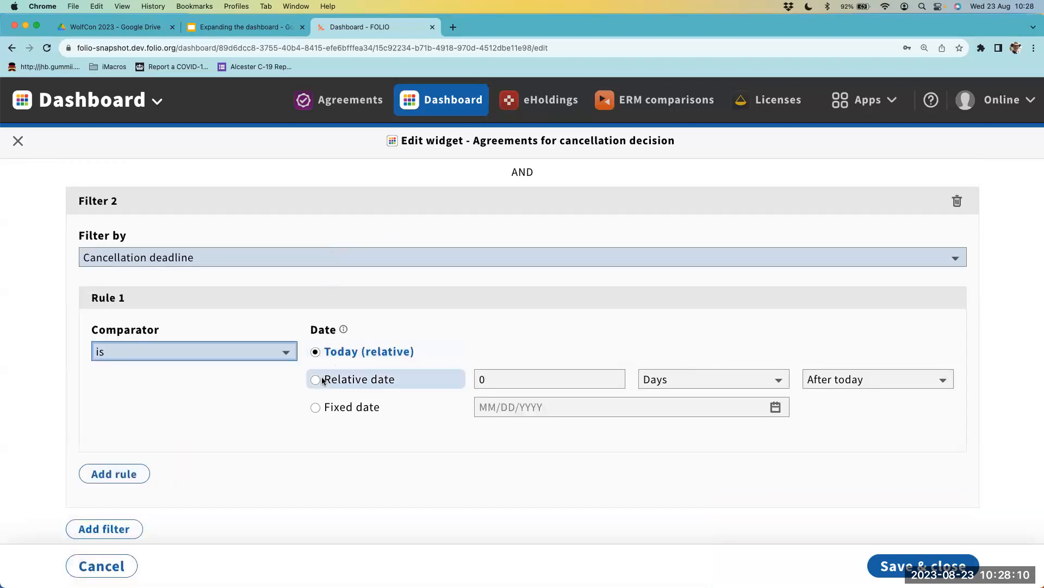
{"action": "left_click", "coordinate": [261, 353]}
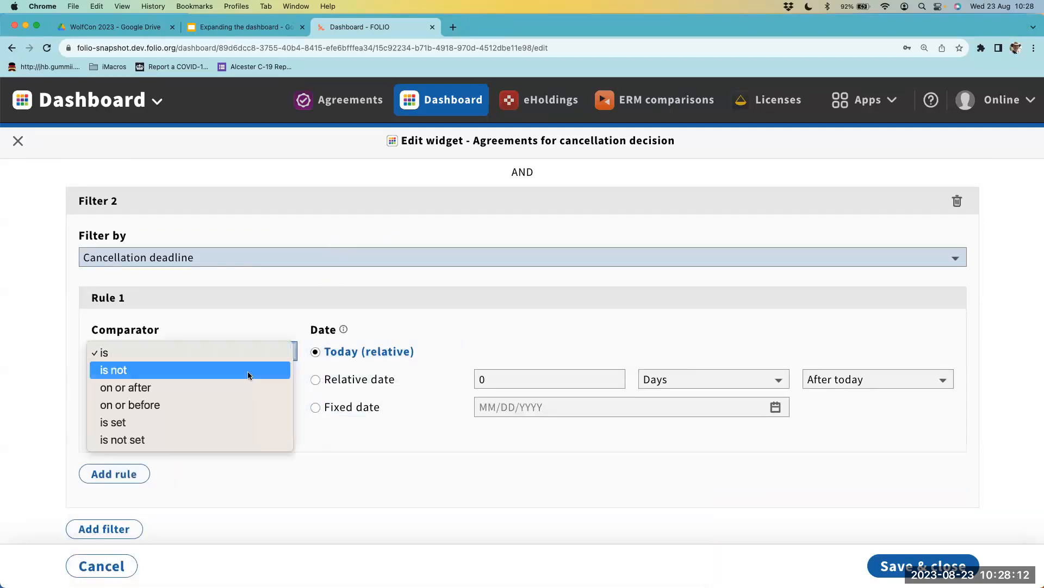
{"action": "left_click", "coordinate": [245, 387]}
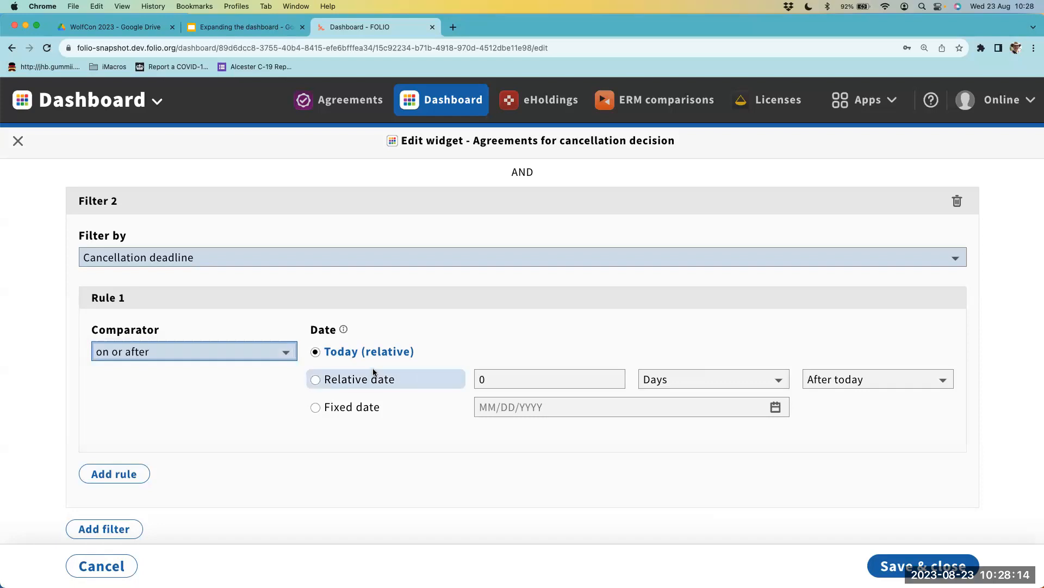
- Compare the comparators and dates of the rules in the two cancellation deadline filters
{"action": "scroll", "coordinate": [386, 396], "scroll_direction": "up", "scroll_amount": 2}
{"action": "scroll", "coordinate": [385, 396], "scroll_direction": "up", "scroll_amount": 3}
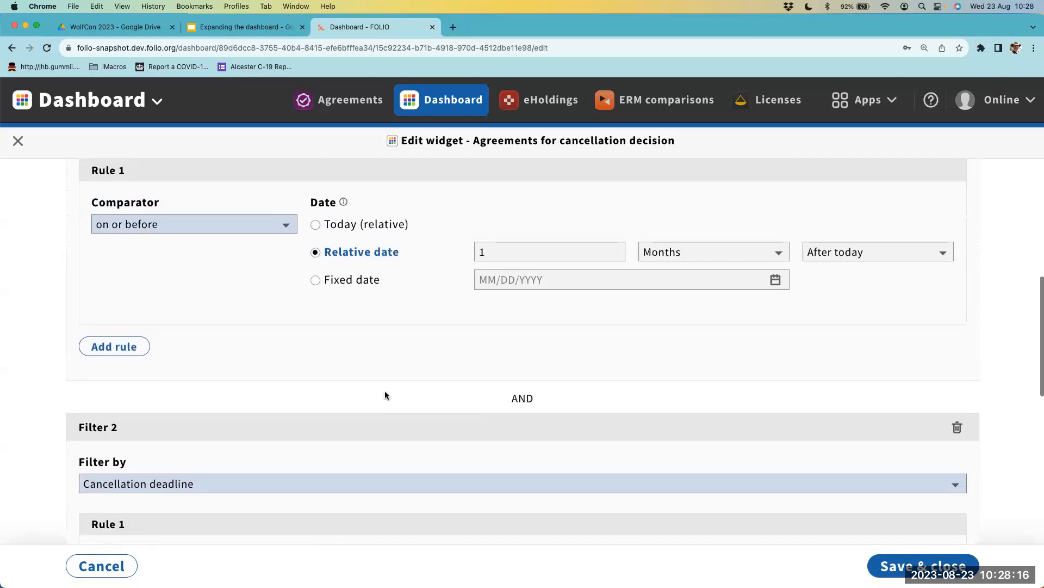
{"action": "scroll", "coordinate": [385, 301], "scroll_direction": "down", "scroll_amount": 3}
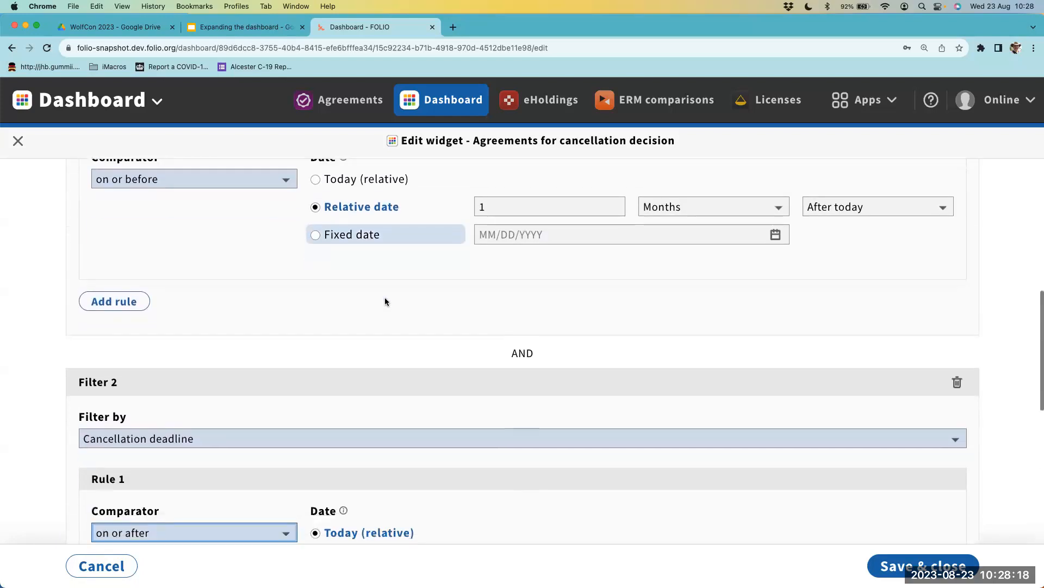
{"action": "scroll", "coordinate": [385, 301], "scroll_direction": "up", "scroll_amount": 3}
{"action": "scroll", "coordinate": [385, 301], "scroll_direction": "up", "scroll_amount": 1}
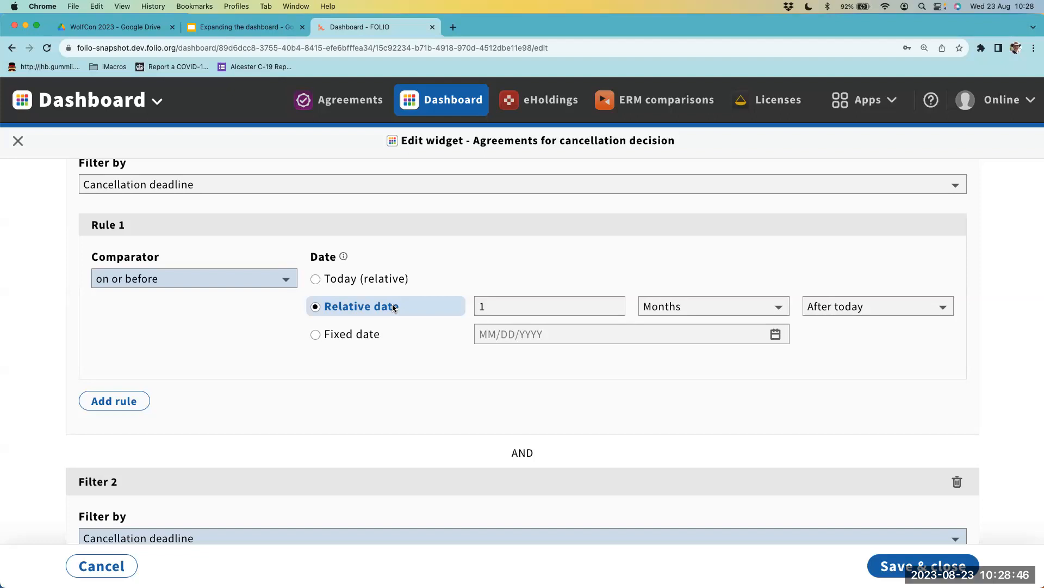
{"action": "scroll", "coordinate": [394, 307], "scroll_direction": "down", "scroll_amount": 5}
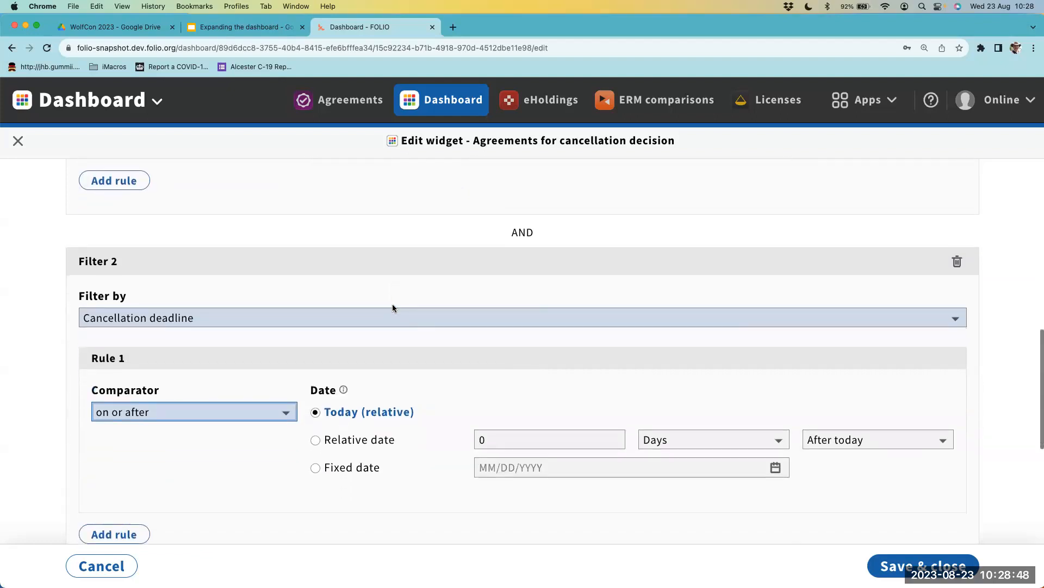
{"action": "scroll", "coordinate": [394, 307], "scroll_direction": "up", "scroll_amount": 3}
{"action": "scroll", "coordinate": [394, 307], "scroll_direction": "down", "scroll_amount": 3}
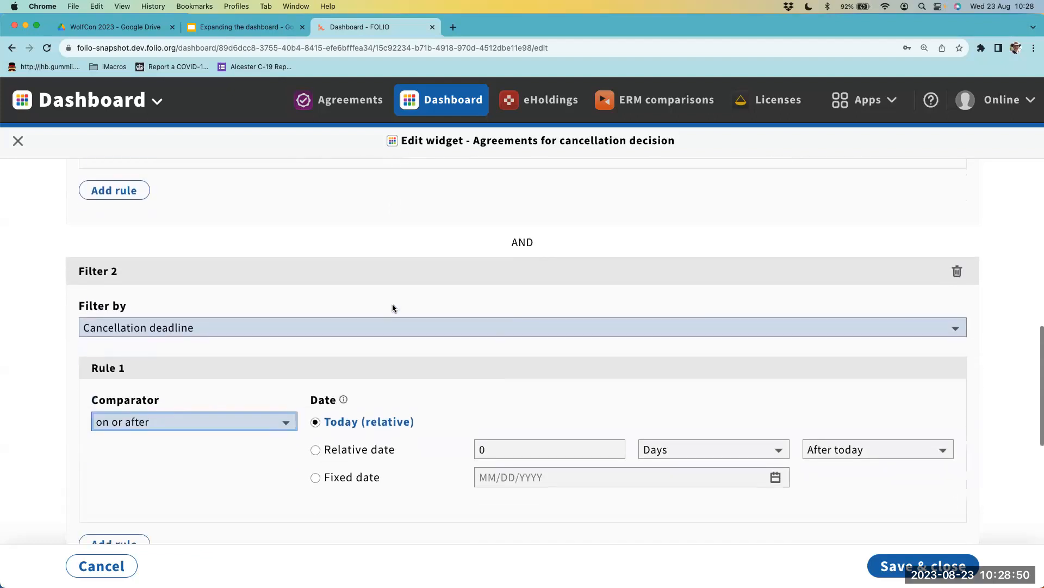
{"action": "scroll", "coordinate": [393, 335], "scroll_direction": "up", "scroll_amount": 3}
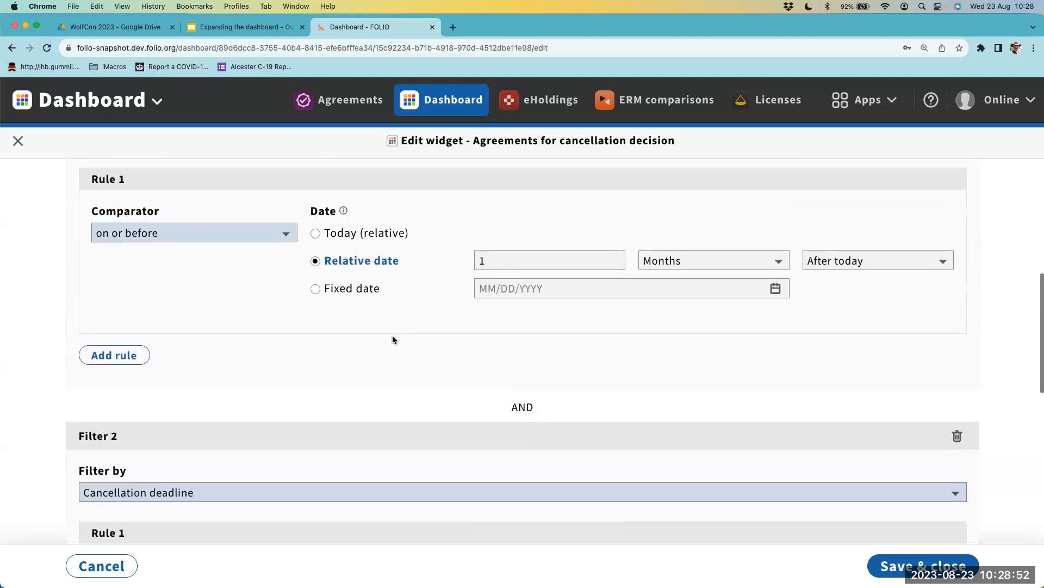
{"action": "scroll", "coordinate": [392, 337], "scroll_direction": "down", "scroll_amount": 1}
{"action": "scroll", "coordinate": [394, 339], "scroll_direction": "down", "scroll_amount": 2}
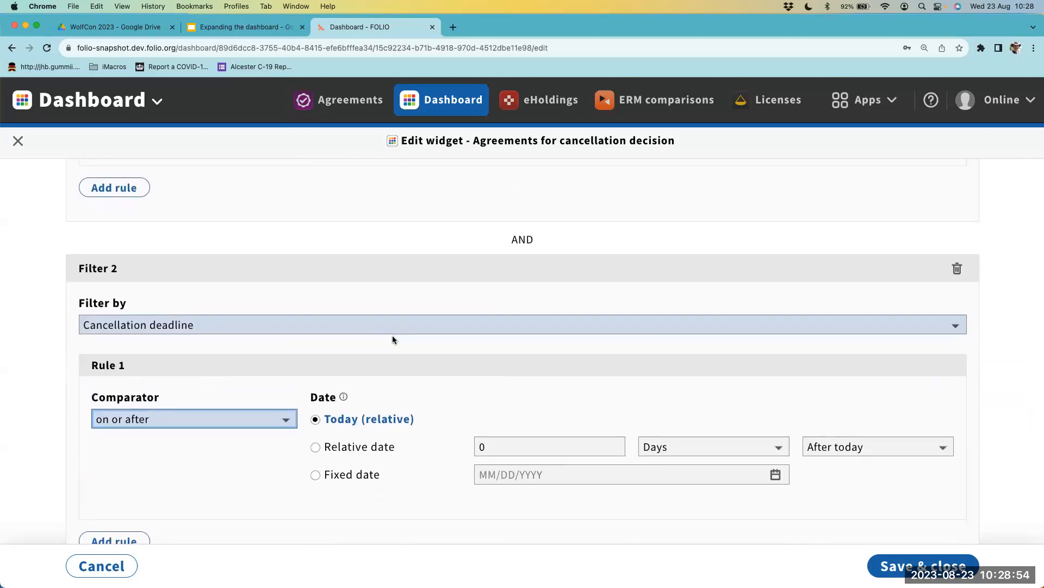
{"action": "scroll", "coordinate": [393, 335], "scroll_direction": "down", "scroll_amount": 1}
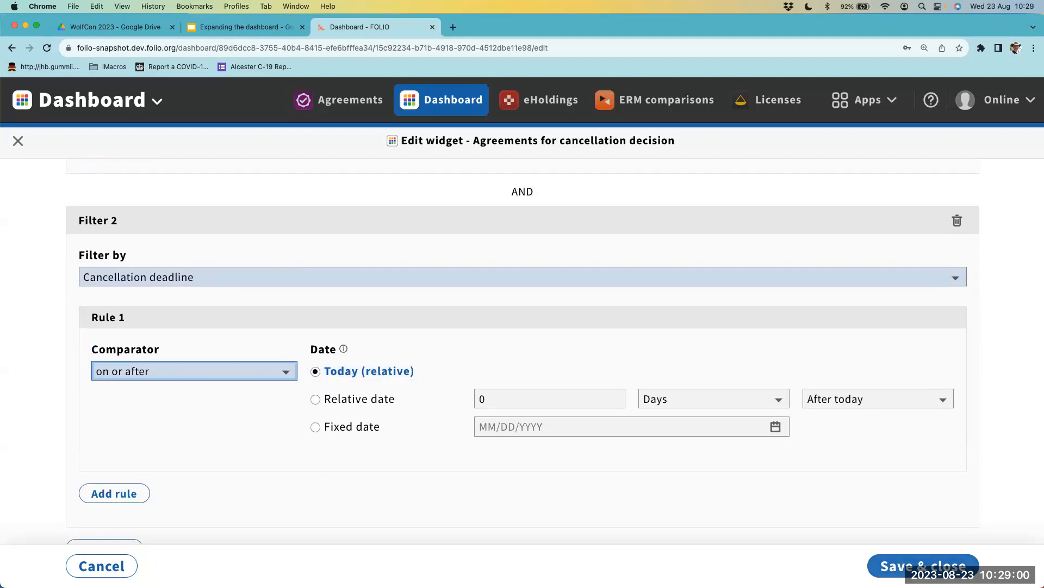
- Save the widget with both cancellation deadline filters and reopen it for editing
{"action": "scroll", "coordinate": [925, 565], "scroll_direction": "down", "scroll_amount": 5}
{"action": "left_click", "coordinate": [923, 566]}
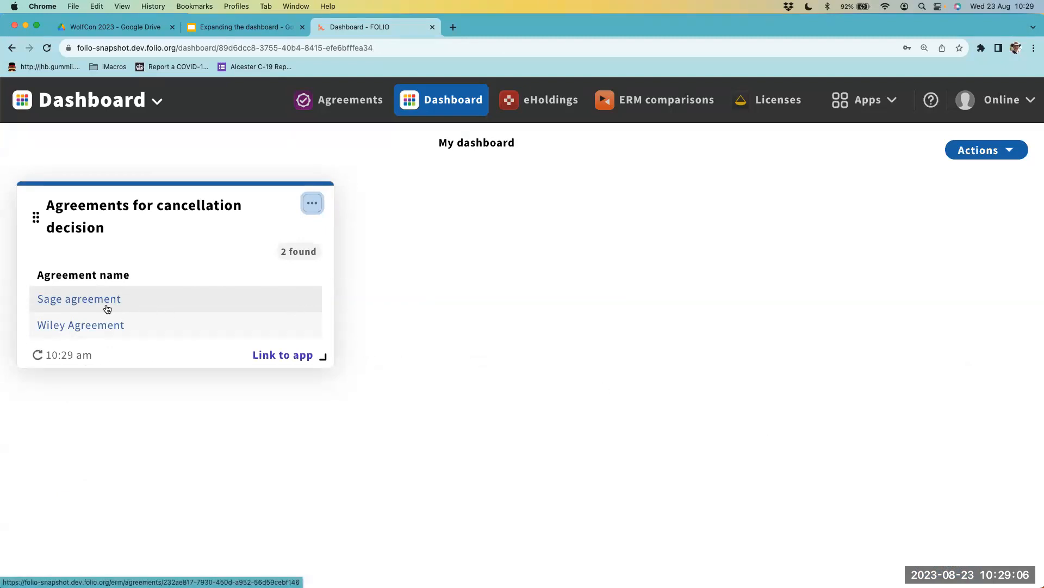
{"action": "left_click", "coordinate": [312, 203]}
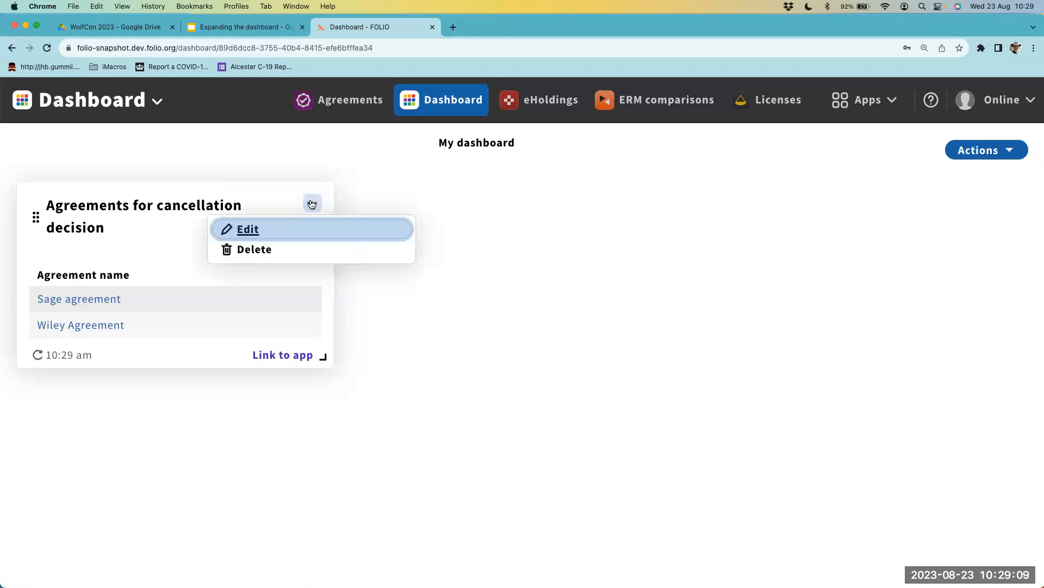
{"action": "left_click", "coordinate": [280, 235]}
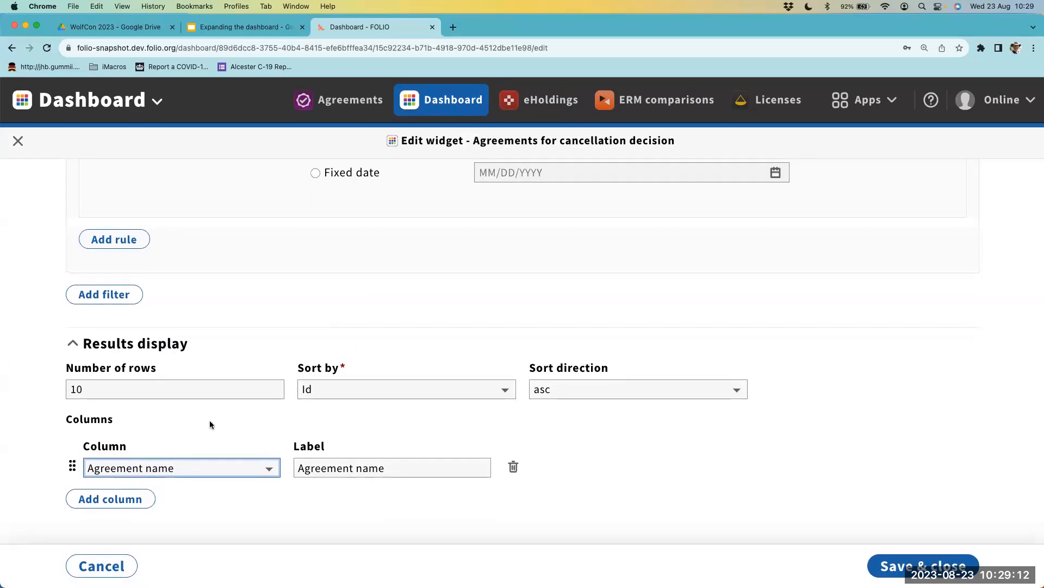
- Add End date and Cancellation deadline columns to the widget's results display
{"action": "left_click", "coordinate": [117, 498]}
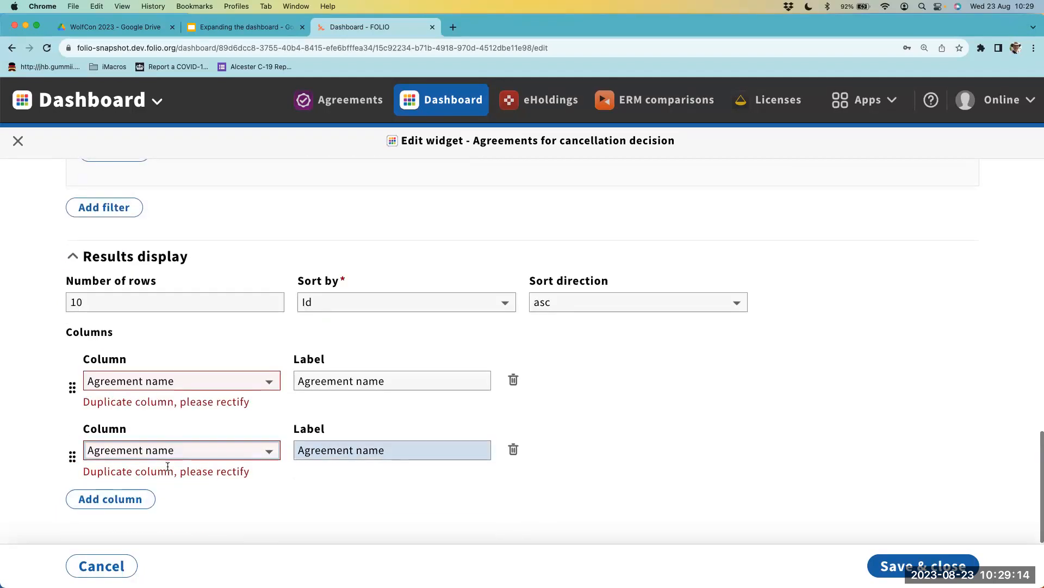
{"action": "left_click", "coordinate": [163, 450]}
{"action": "left_click", "coordinate": [163, 487]}
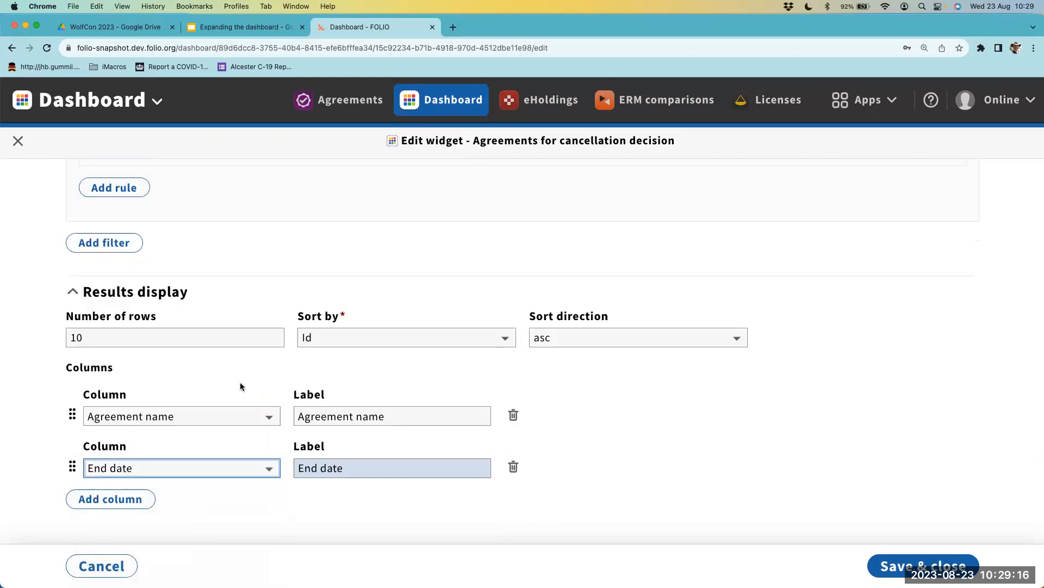
{"action": "left_click", "coordinate": [110, 497]}
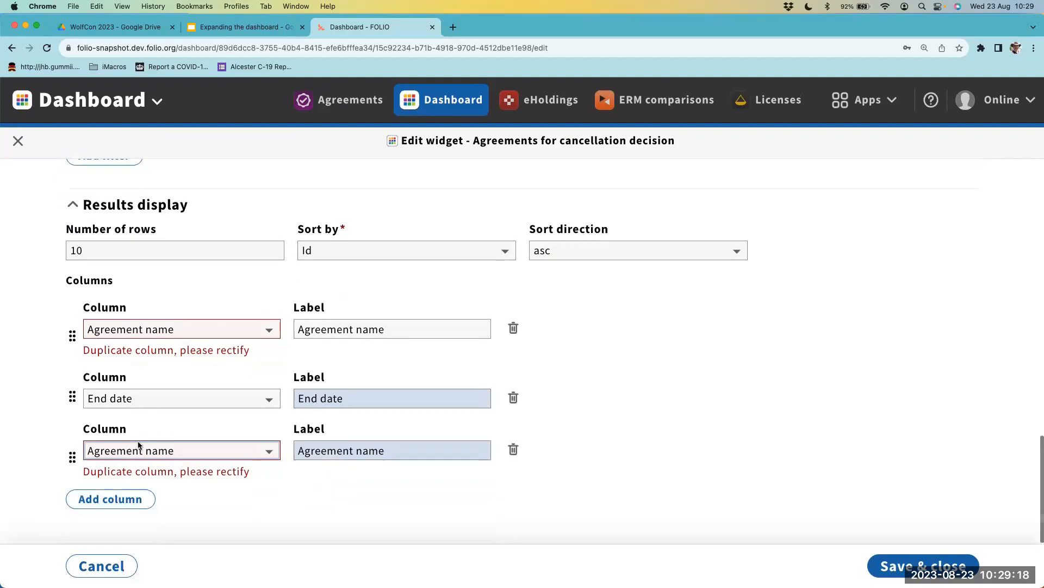
{"action": "left_click", "coordinate": [139, 450]}
{"action": "left_click", "coordinate": [136, 501]}
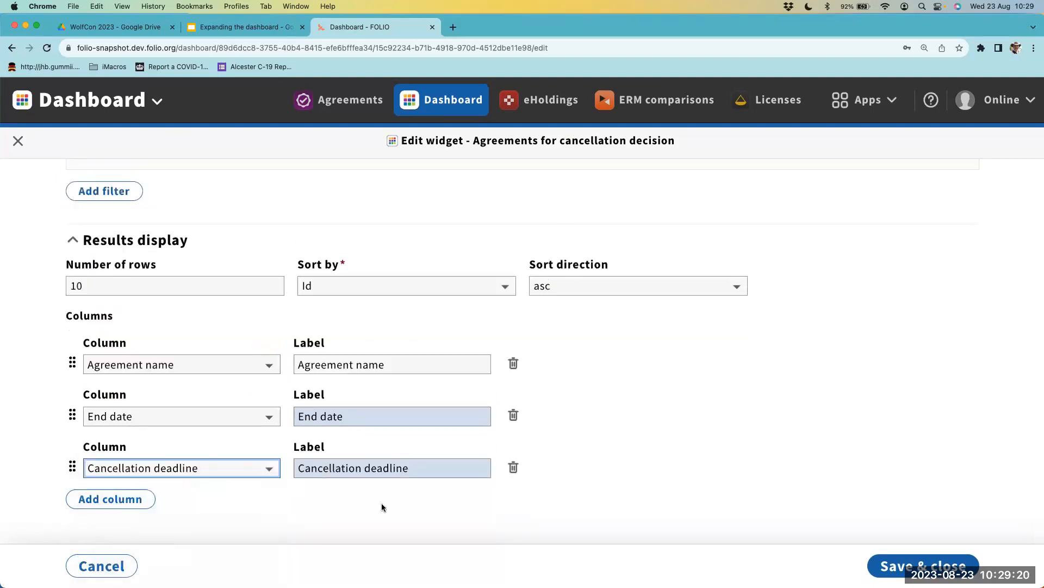
- Add an Organization(s) column to the results display and save the widget
{"action": "left_click", "coordinate": [137, 502]}
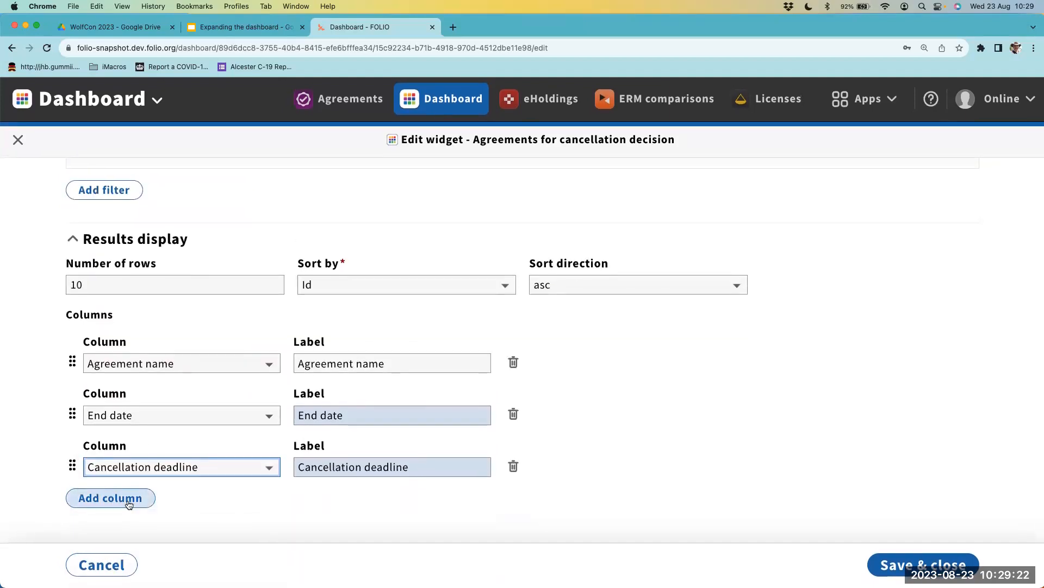
{"action": "scroll", "coordinate": [156, 408], "scroll_direction": "down", "scroll_amount": 3}
{"action": "left_click", "coordinate": [136, 450]}
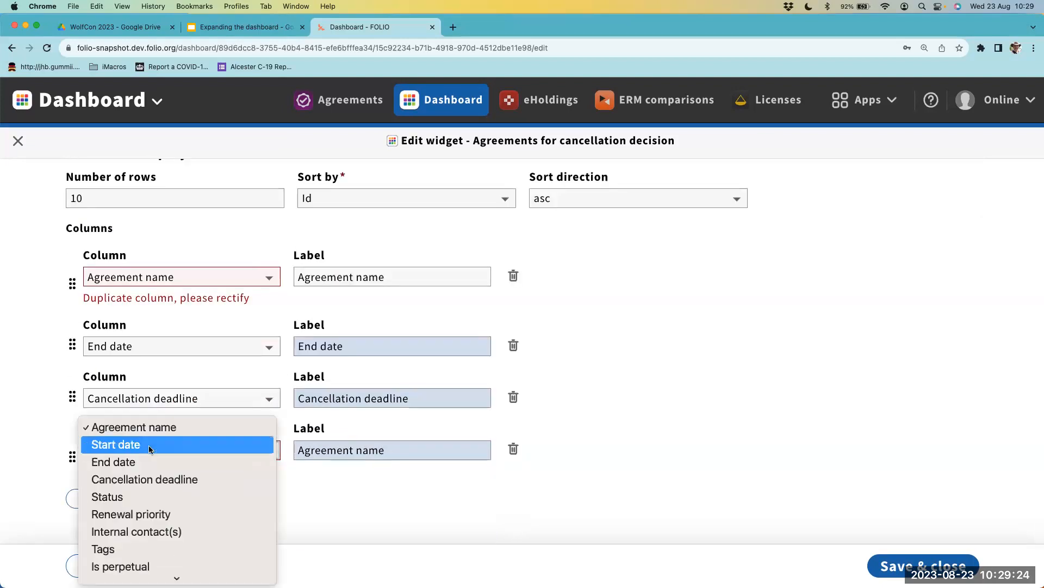
{"action": "left_click", "coordinate": [136, 573]}
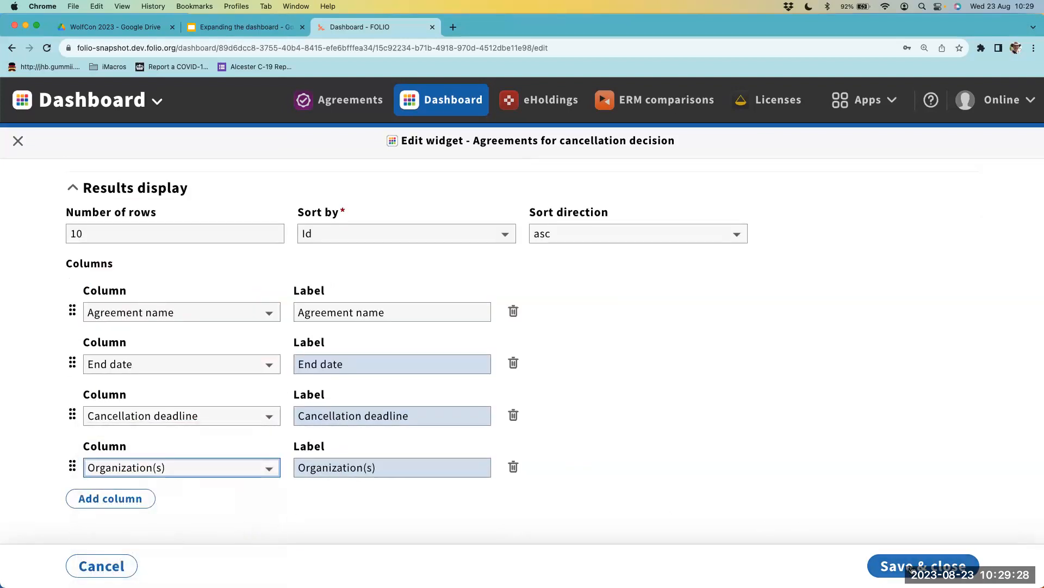
{"action": "left_click", "coordinate": [912, 569]}
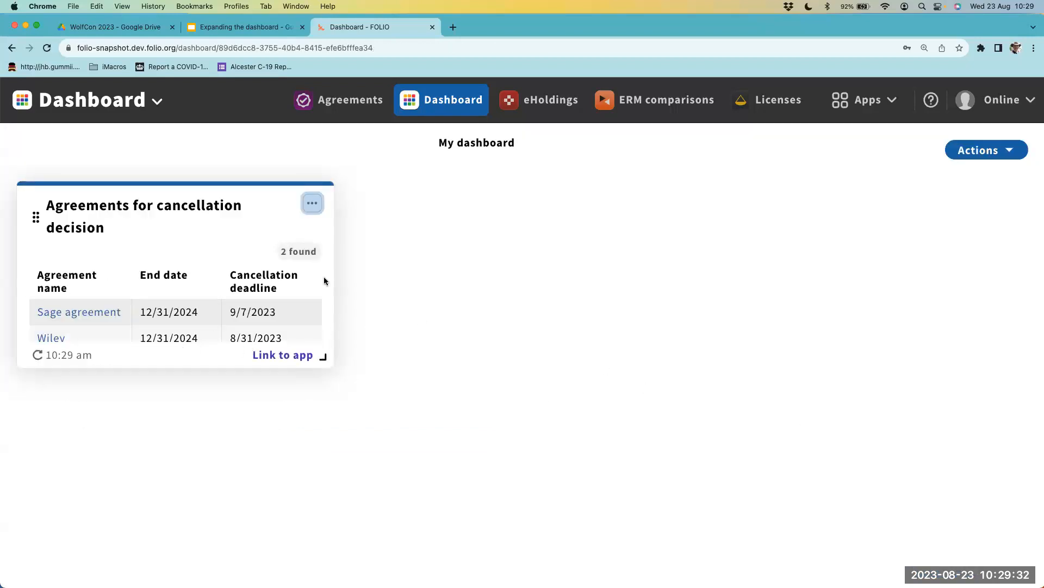
- Examine the columns, agreement rows and number of agreements found in the saved widget
{"action": "scroll", "coordinate": [200, 338], "scroll_direction": "right", "scroll_amount": 5}
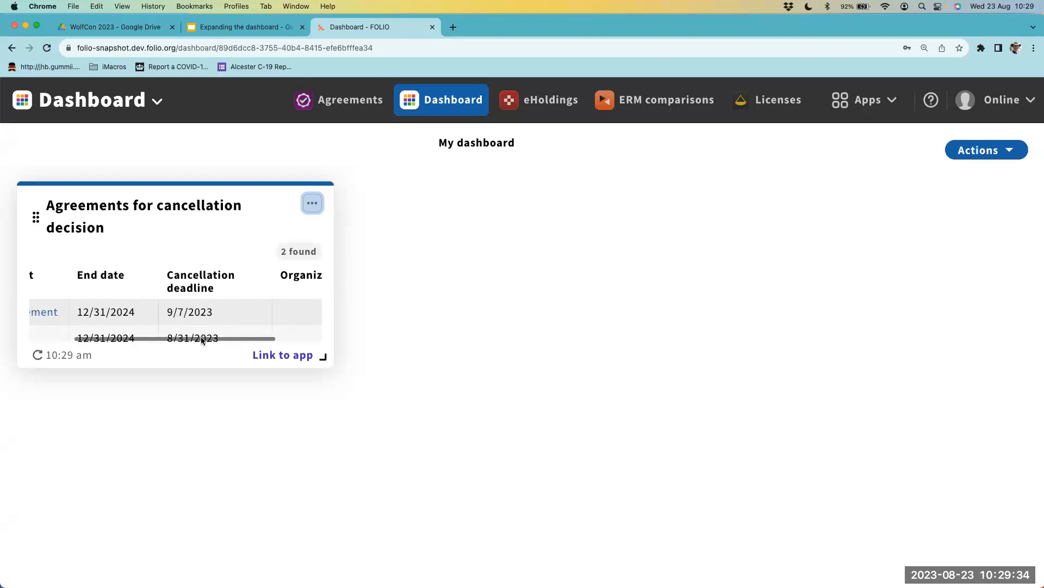
{"action": "scroll", "coordinate": [264, 313], "scroll_direction": "down", "scroll_amount": 2}
{"action": "scroll", "coordinate": [263, 314], "scroll_direction": "up", "scroll_amount": 2}
{"action": "scroll", "coordinate": [264, 315], "scroll_direction": "left", "scroll_amount": 5}
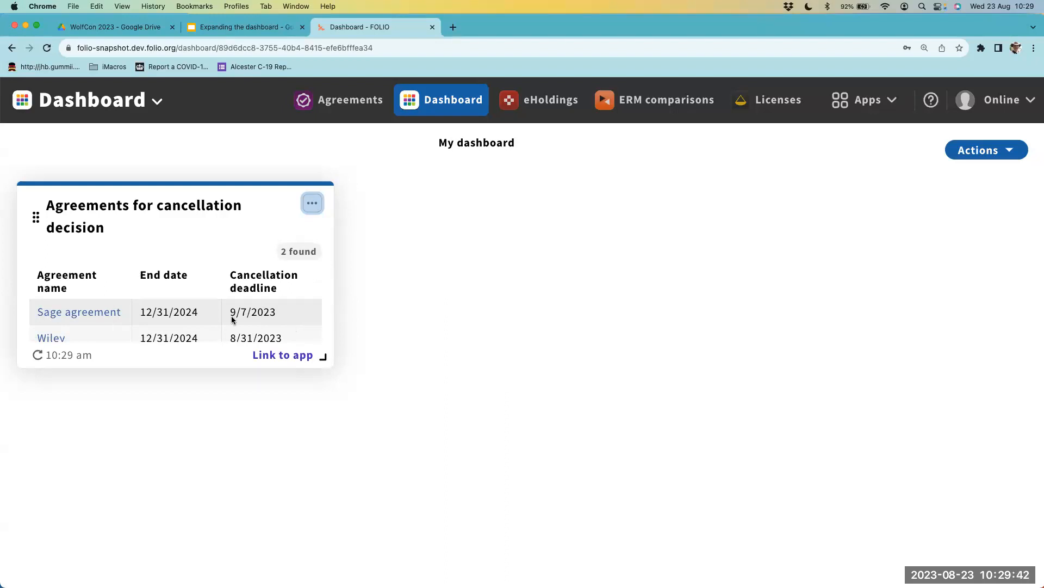
{"action": "scroll", "coordinate": [132, 293], "scroll_direction": "down", "scroll_amount": 1}
{"action": "scroll", "coordinate": [132, 293], "scroll_direction": "up", "scroll_amount": 1}
{"action": "left_click_drag", "start_coordinate": [279, 253], "coordinate": [317, 251]}
{"action": "scroll", "coordinate": [115, 315], "scroll_direction": "down", "scroll_amount": 2}
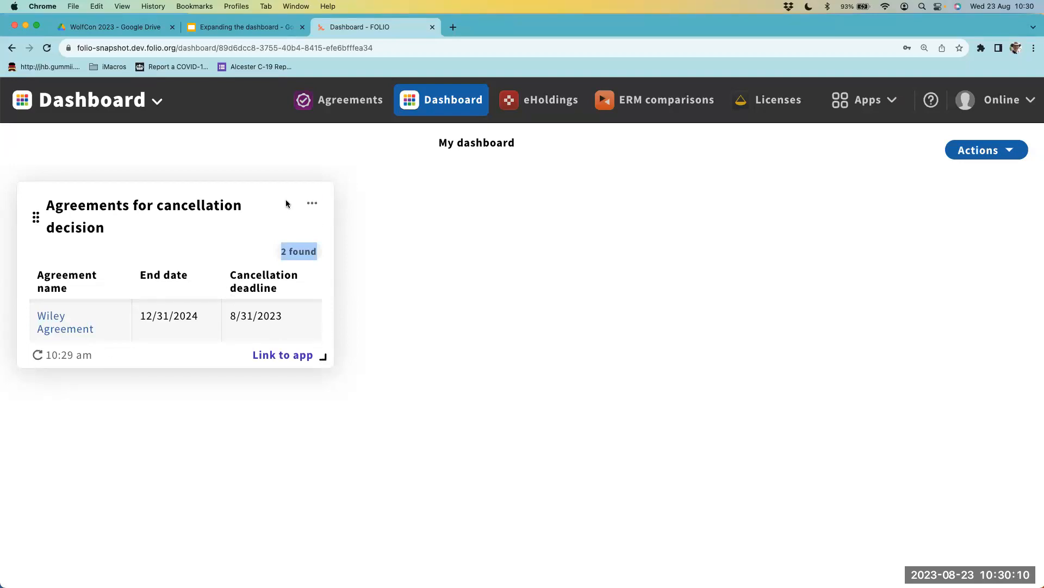
- Enlarge the Agreements for cancellation decision widget in width and height so that all four columns fit
{"action": "left_click_drag", "start_coordinate": [324, 357], "coordinate": [583, 447]}
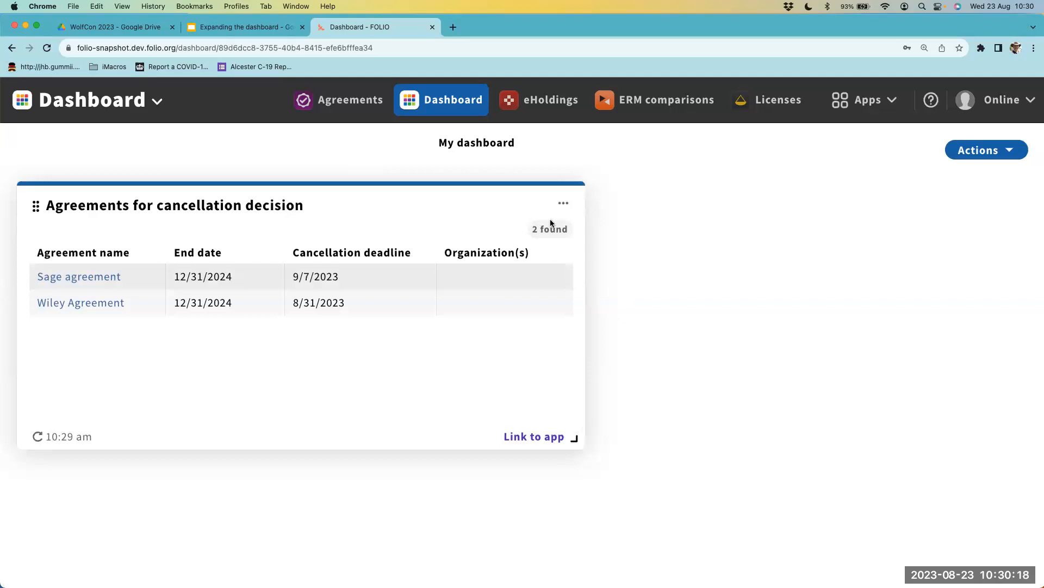
- Move the widget two grid steps to the right and back to its starting position
{"action": "left_click", "coordinate": [483, 197]}
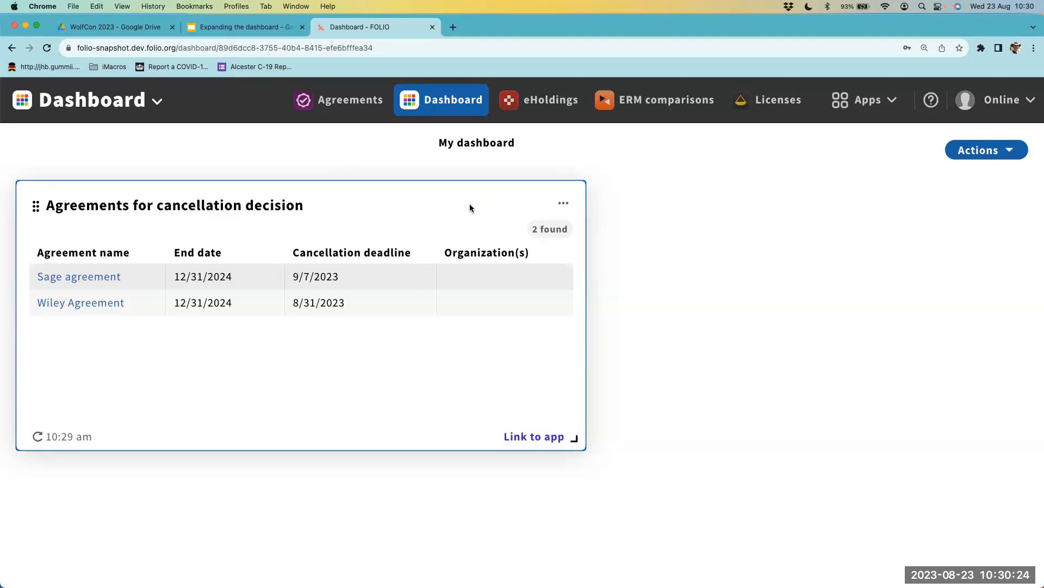
{"action": "key", "text": "Tab"}
{"action": "key", "text": "space"}
{"action": "key", "text": "Right"}
{"action": "key", "text": "Right"}
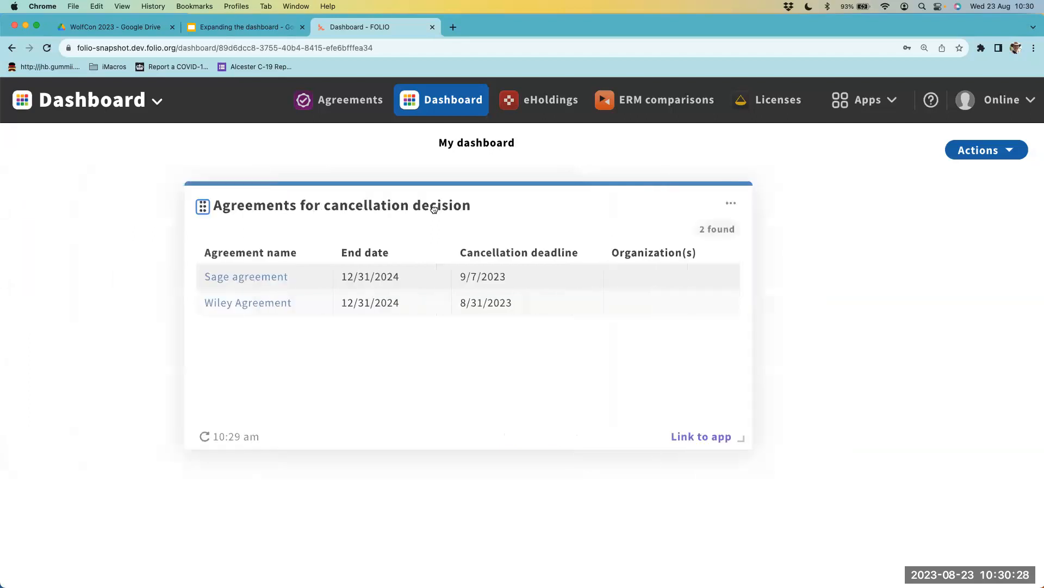
{"action": "key", "text": "Left"}
{"action": "key", "text": "Left"}
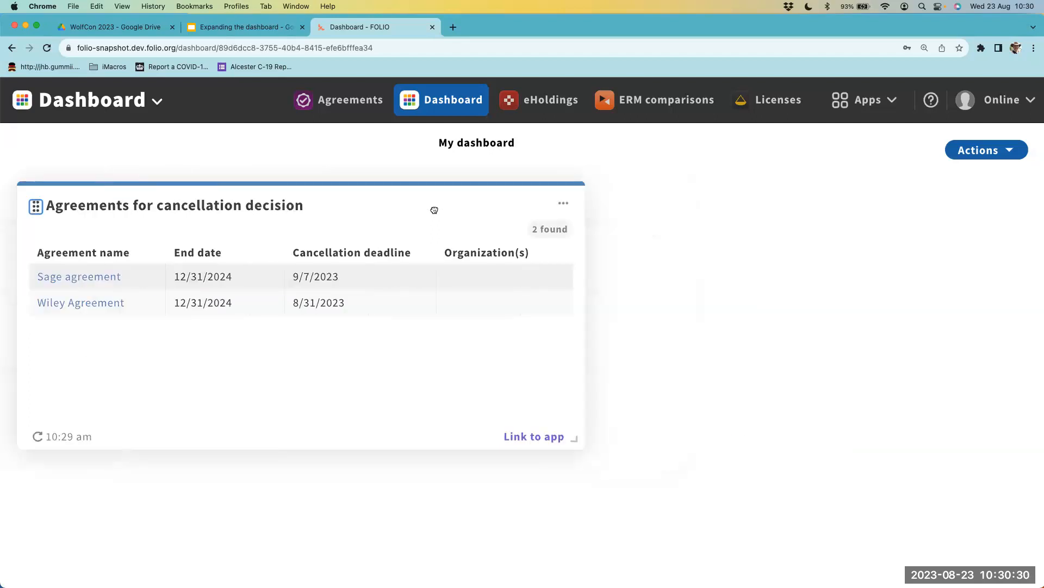
- Resize the widget on the dashboard grid, making it shorter while all four columns and both agreement rows still fit
{"action": "key", "text": "Down"}
{"action": "key", "text": "Down"}
{"action": "key", "text": "Right"}
{"action": "key", "text": "Right"}
{"action": "key", "text": "Left"}
{"action": "key", "text": "Left"}
{"action": "key", "text": "Up"}
{"action": "key", "text": "Up"}
{"action": "key", "text": "Up"}
{"action": "key", "text": "Up"}
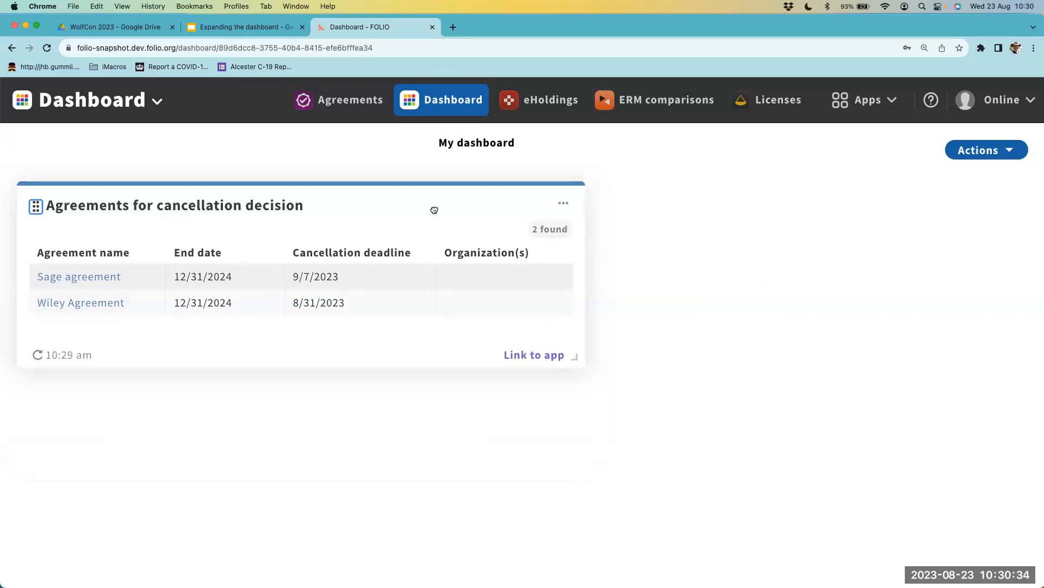
{"action": "left_click", "coordinate": [622, 199]}
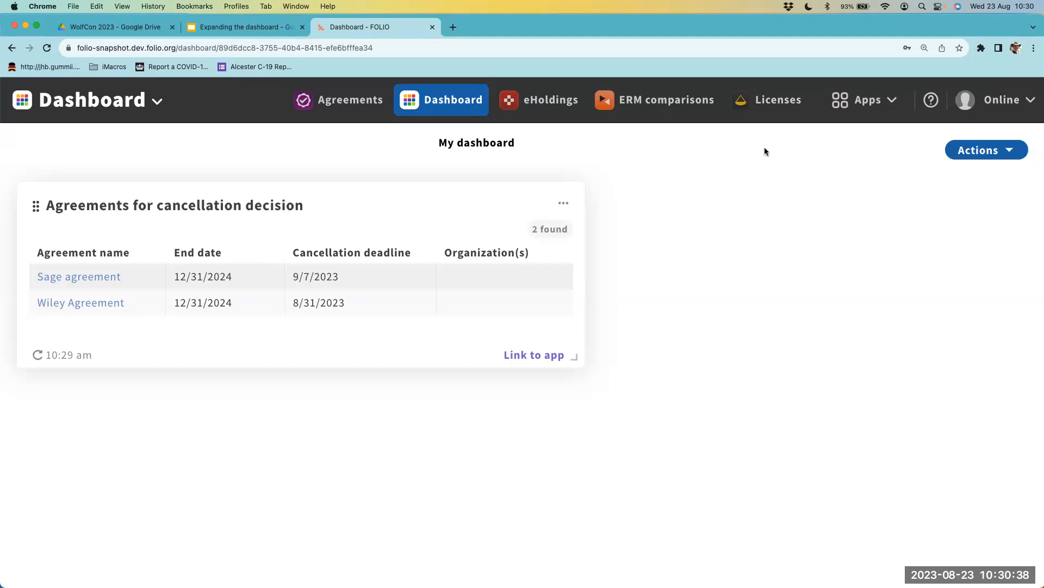
- Start a new widget named "Agreements approaching end date" and choose the agreements widget definition
{"action": "left_click", "coordinate": [982, 151]}
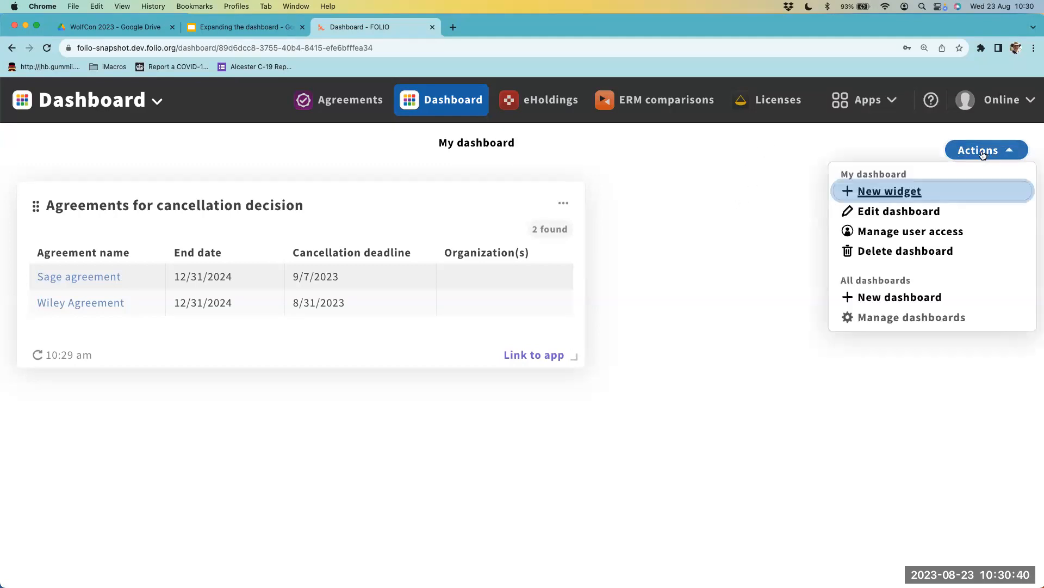
{"action": "left_click", "coordinate": [896, 195]}
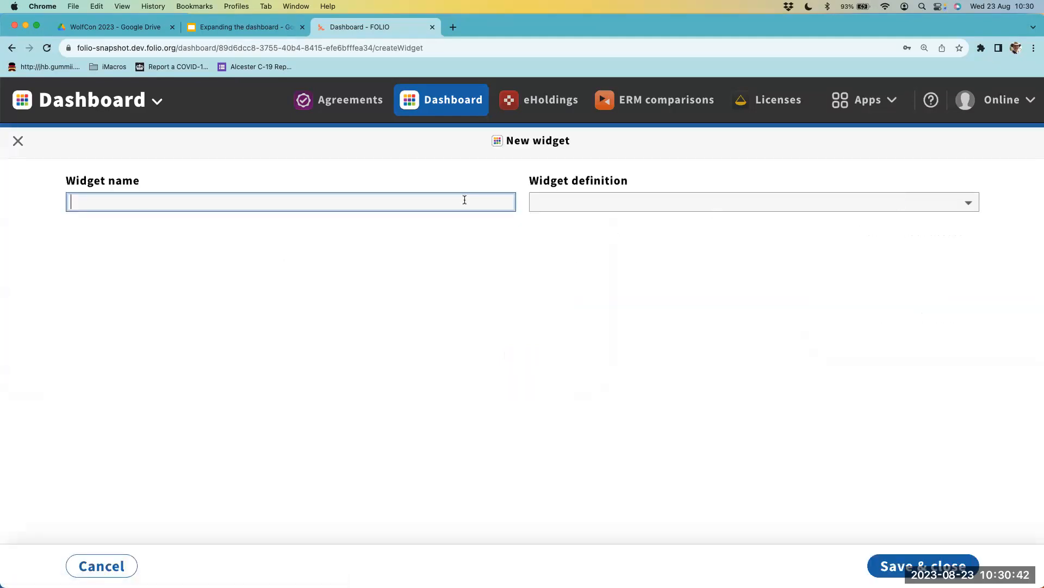
{"action": "type", "text": "Agreeme"}
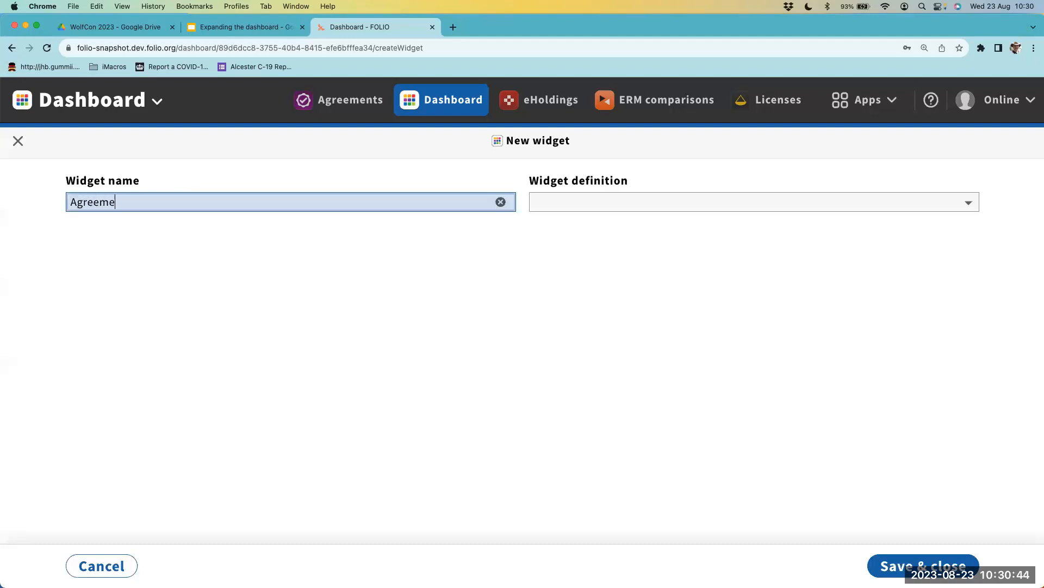
{"action": "type", "text": "nts approaching end date"}
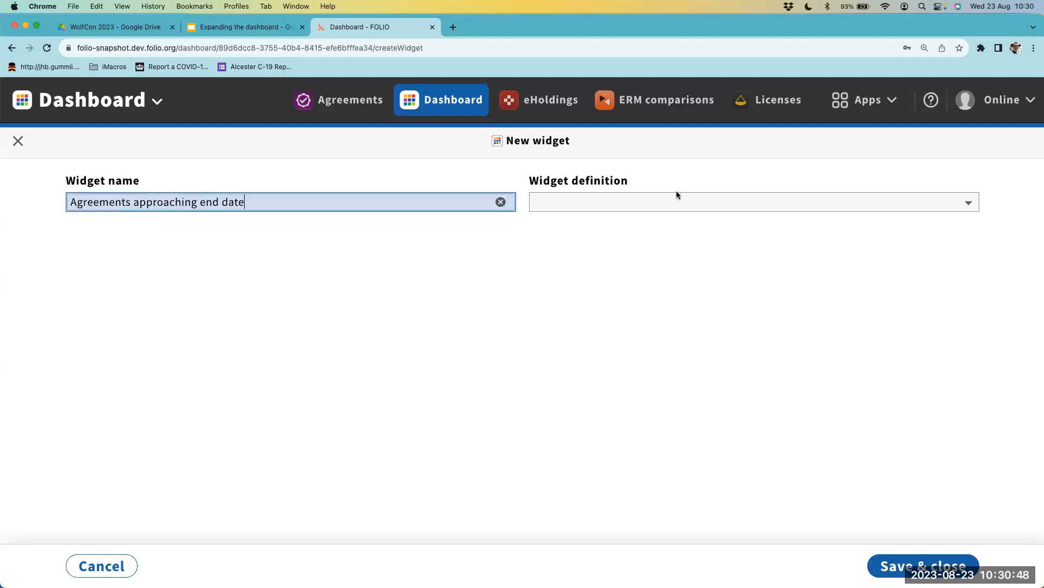
{"action": "left_click", "coordinate": [720, 205]}
{"action": "left_click", "coordinate": [690, 214]}
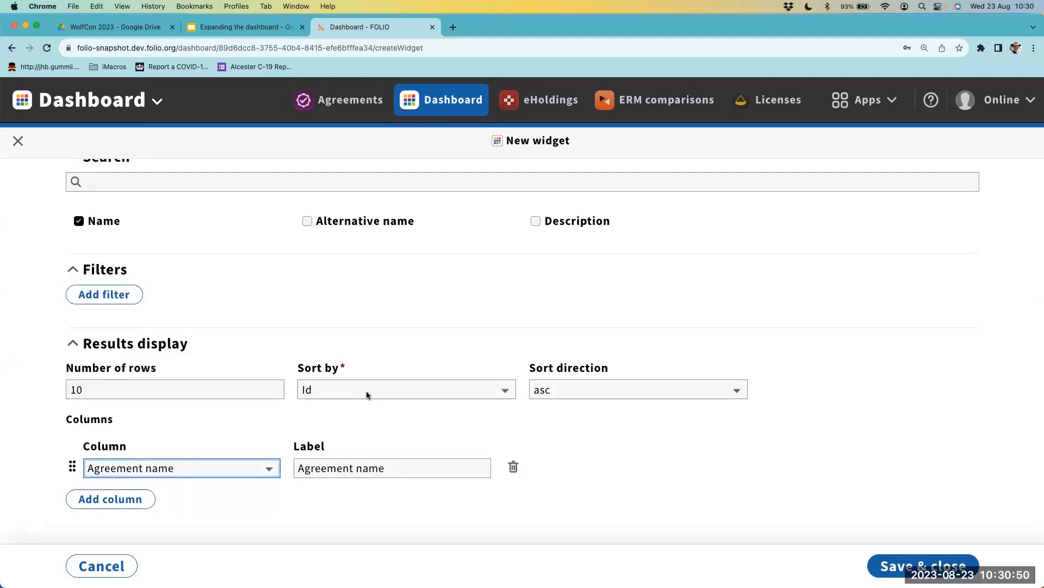
- Add a filter on End date with the comparator on or after and the date today (relative)
{"action": "left_click", "coordinate": [105, 294]}
{"action": "left_click", "coordinate": [174, 363]}
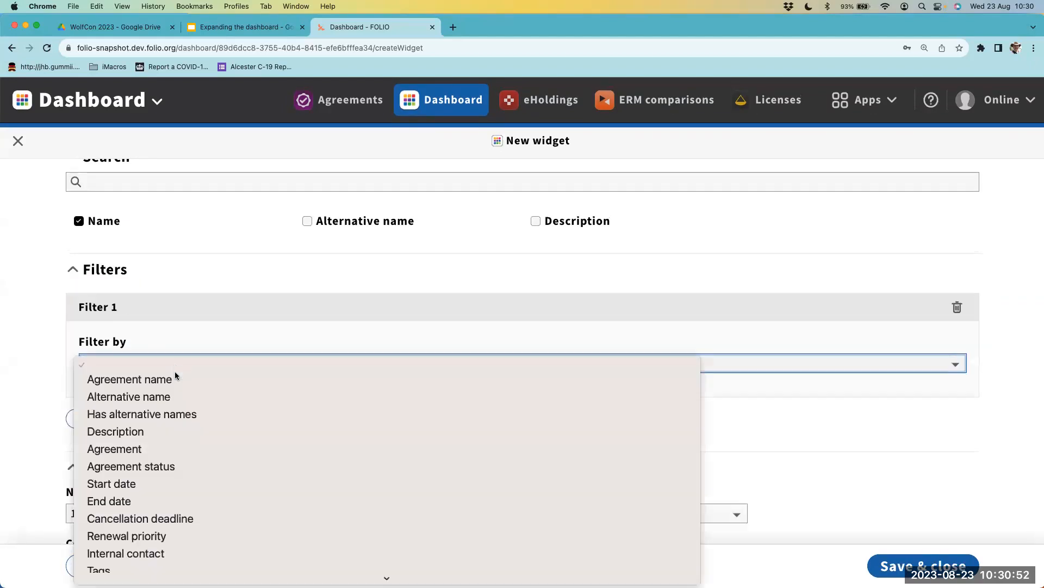
{"action": "left_click", "coordinate": [147, 502]}
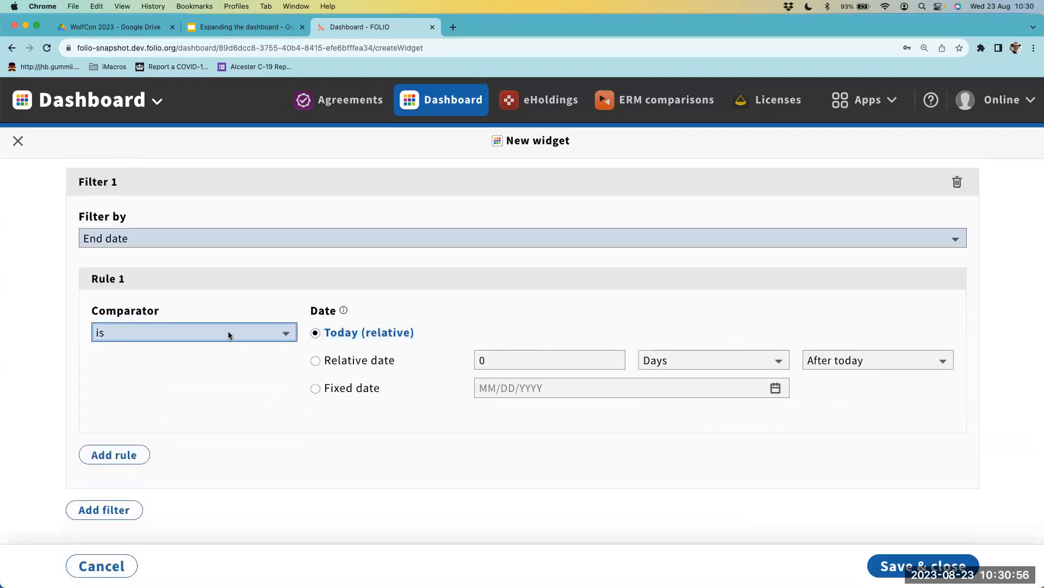
{"action": "left_click", "coordinate": [228, 330]}
{"action": "left_click", "coordinate": [338, 429]}
{"action": "scroll", "coordinate": [304, 430], "scroll_direction": "down", "scroll_amount": 3}
- Add a second filter on End date that uses the comparator on or before with a relative date
{"action": "left_click", "coordinate": [116, 418]}
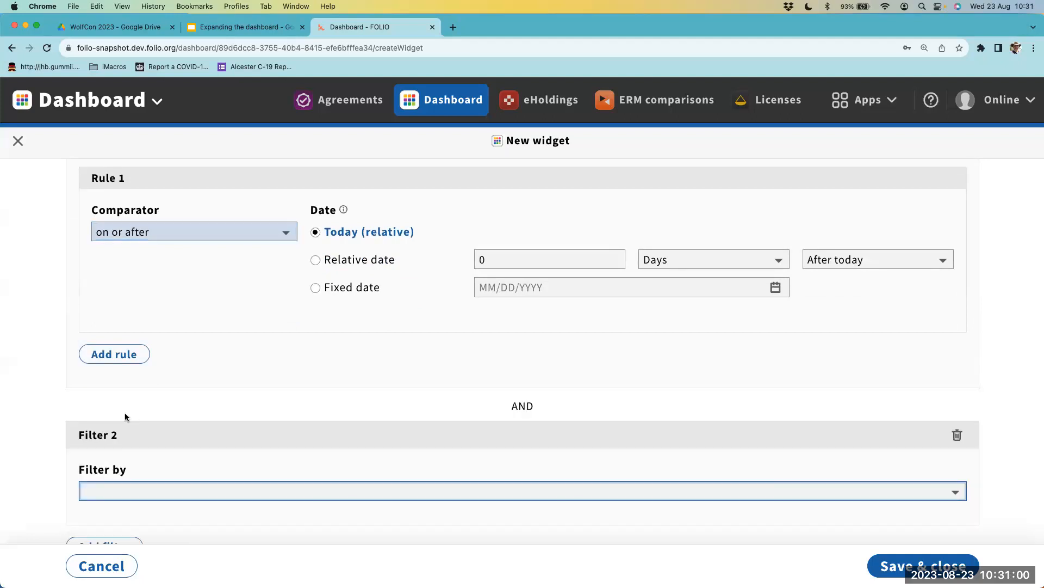
{"action": "scroll", "coordinate": [116, 417], "scroll_direction": "down", "scroll_amount": 4}
{"action": "left_click", "coordinate": [193, 283]}
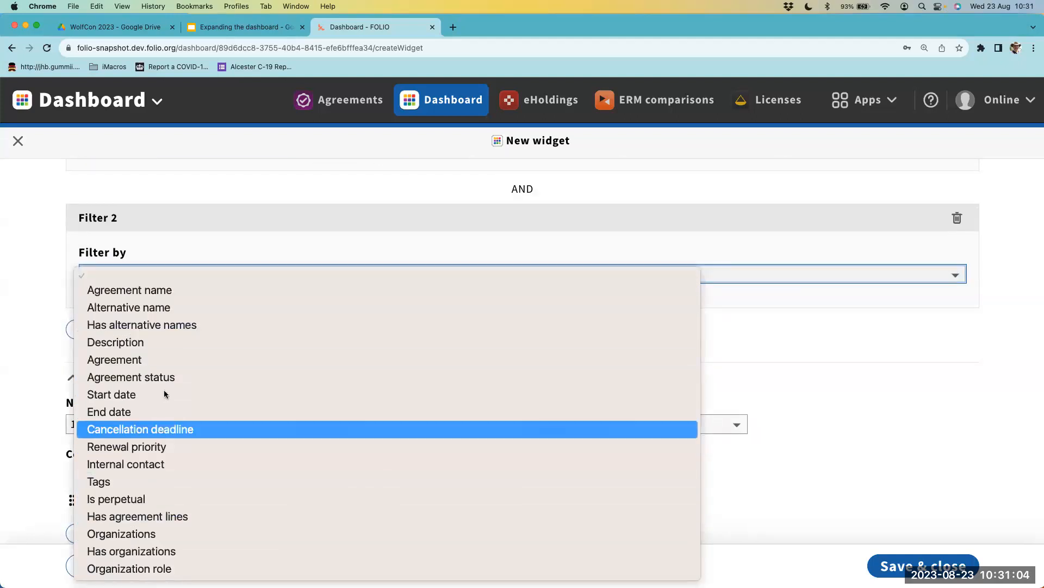
{"action": "left_click", "coordinate": [163, 412]}
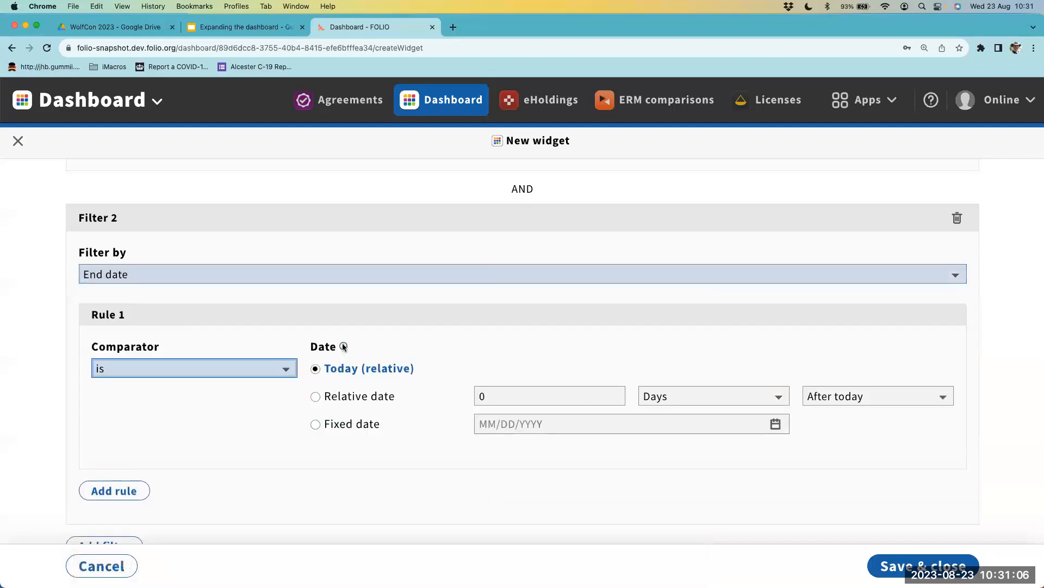
{"action": "left_click", "coordinate": [315, 396]}
{"action": "left_click", "coordinate": [273, 369]}
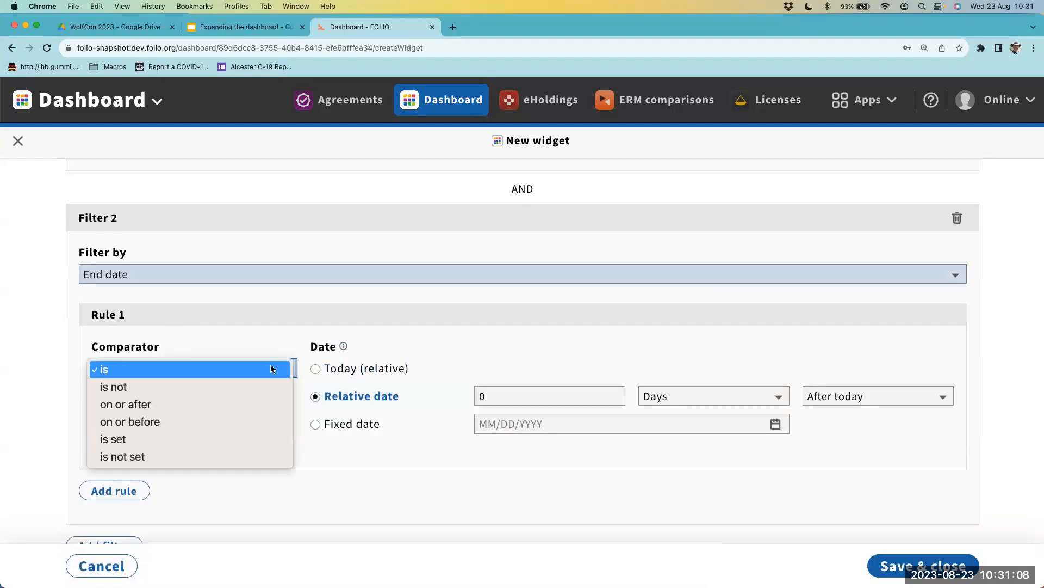
{"action": "left_click", "coordinate": [244, 421]}
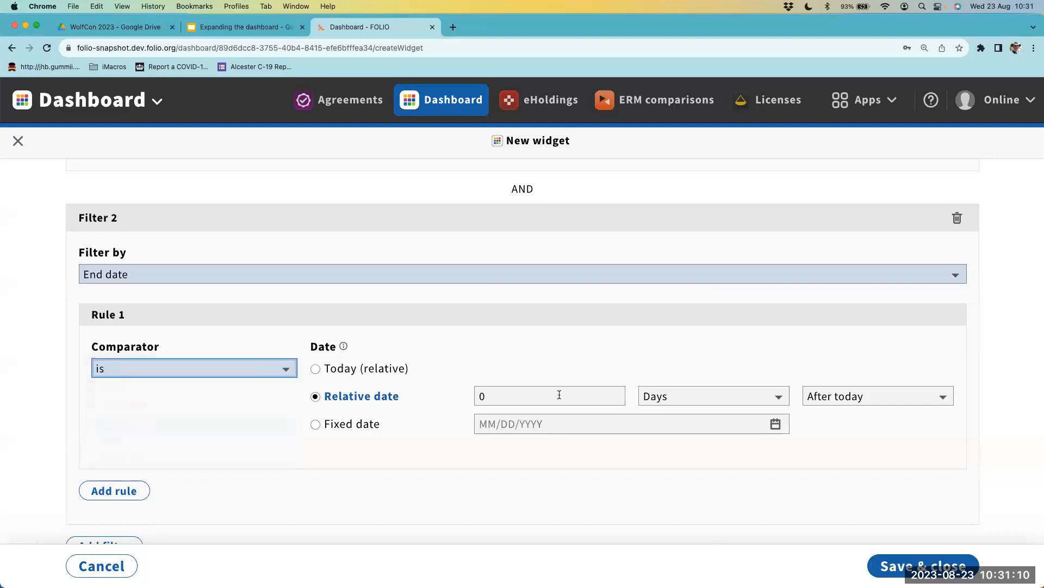
- Set the second filter's relative date to 3 months after today and save the widget
{"action": "left_click", "coordinate": [556, 392]}
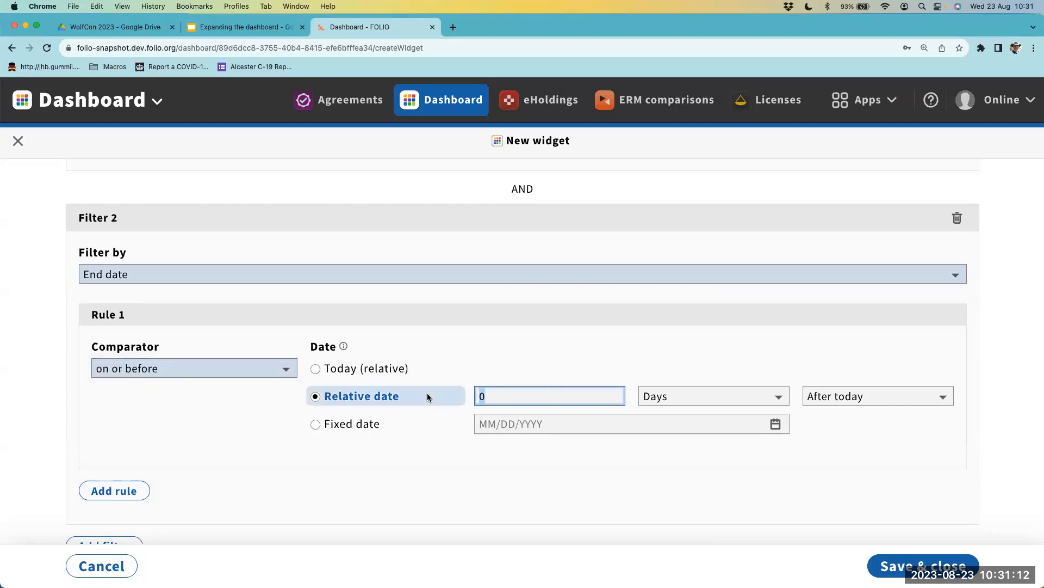
{"action": "key", "text": "BackSpace"}
{"action": "type", "text": "3"}
{"action": "left_click", "coordinate": [675, 397]}
{"action": "left_click", "coordinate": [675, 415]}
{"action": "left_click", "coordinate": [675, 397]}
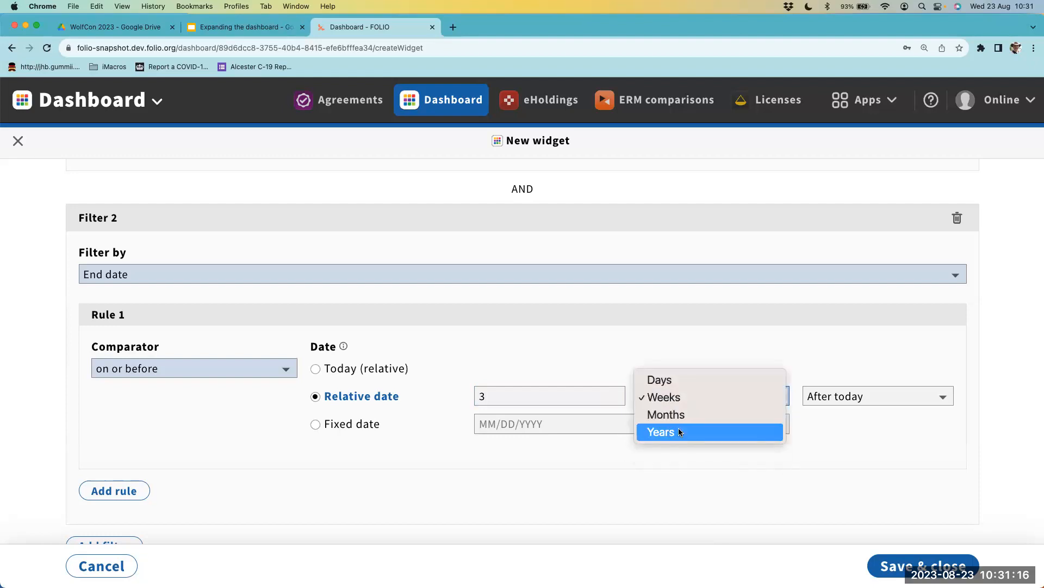
{"action": "left_click", "coordinate": [681, 414]}
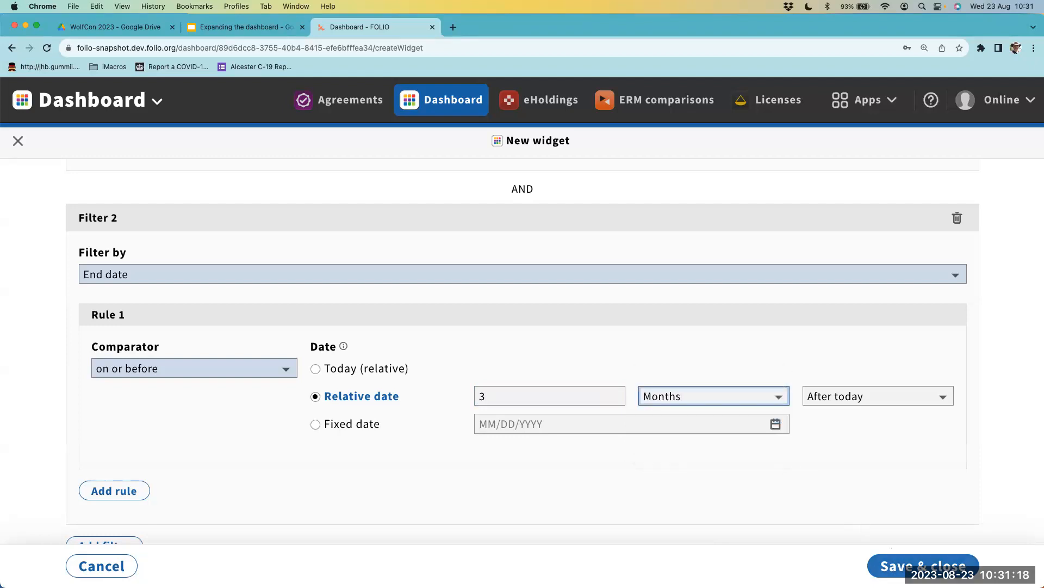
{"action": "left_click", "coordinate": [894, 558]}
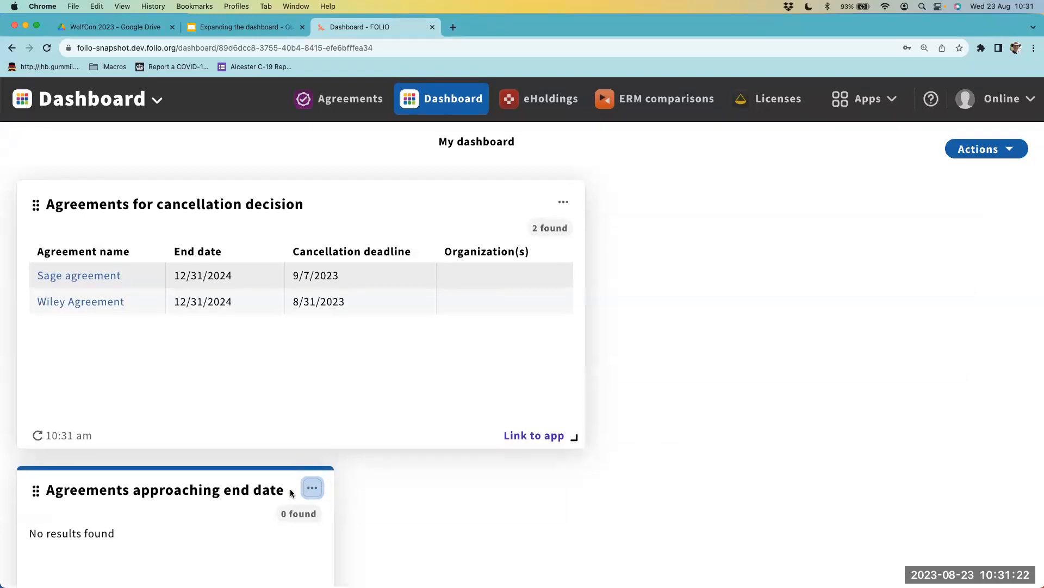
- Move the Agreements approaching end date widget up beside the Agreements for cancellation decision widget
{"action": "scroll", "coordinate": [291, 493], "scroll_direction": "down", "scroll_amount": 2}
{"action": "left_click_drag", "start_coordinate": [323, 534], "coordinate": [413, 511]}
{"action": "left_click_drag", "start_coordinate": [594, 513], "coordinate": [266, 496]}
{"action": "left_click_drag", "start_coordinate": [69, 374], "coordinate": [611, 203]}
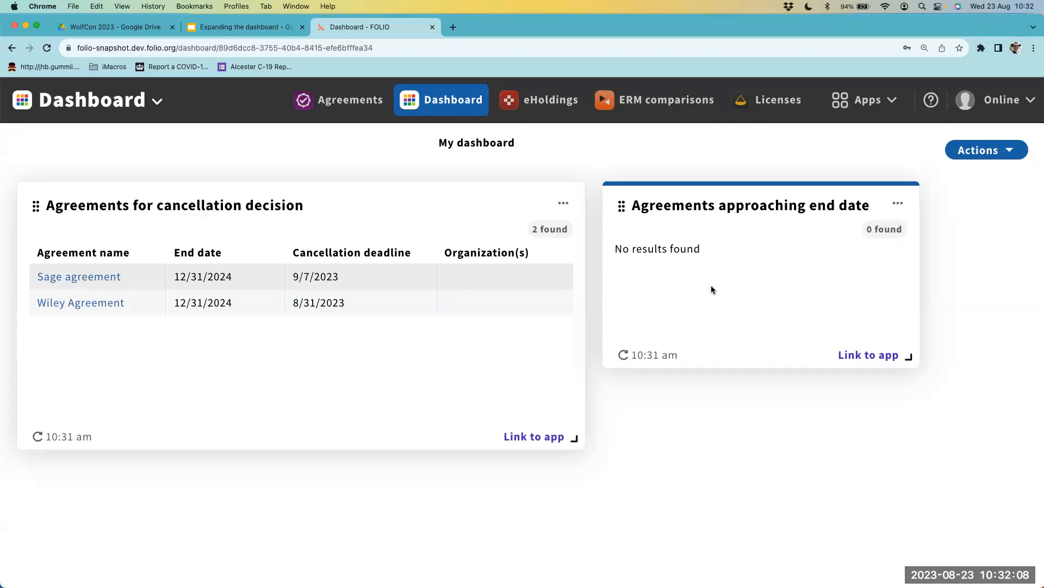
- Share the dashboard with the ERM staff user at the View access level and save the user access
{"action": "left_click", "coordinate": [979, 150]}
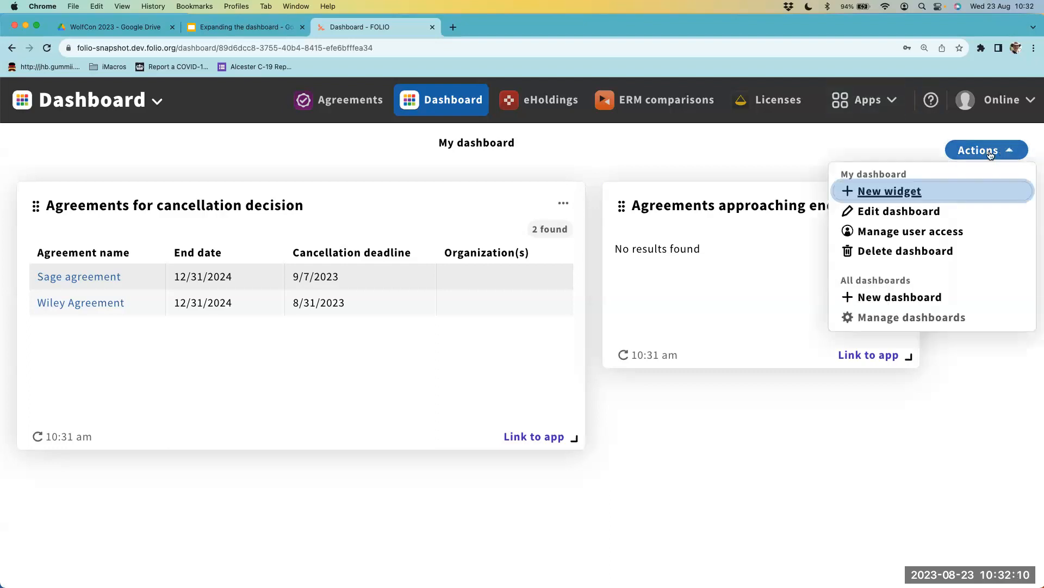
{"action": "left_click", "coordinate": [841, 232]}
{"action": "left_click", "coordinate": [934, 188]}
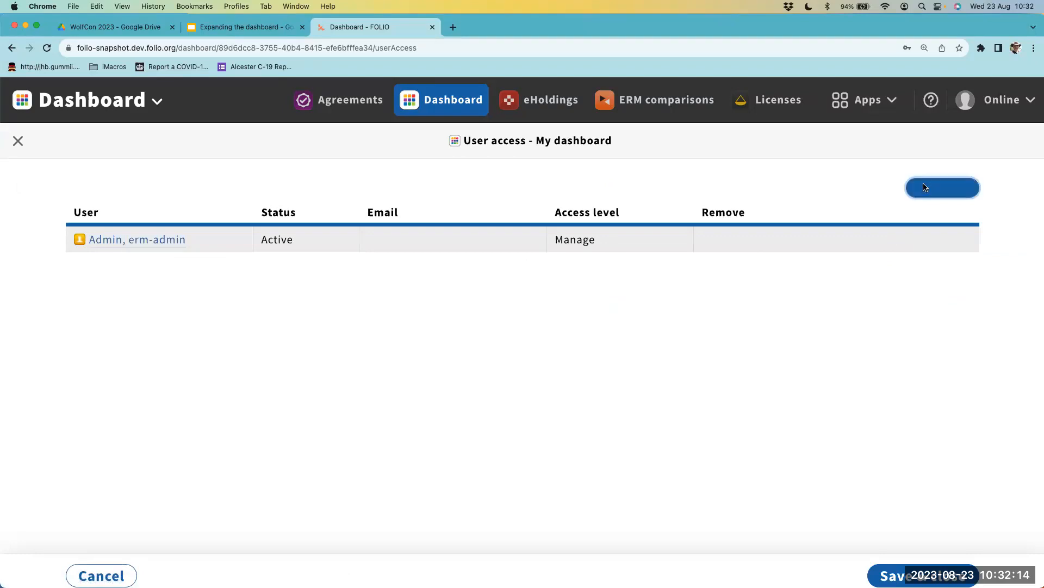
{"action": "type", "text": "erm-staff"}
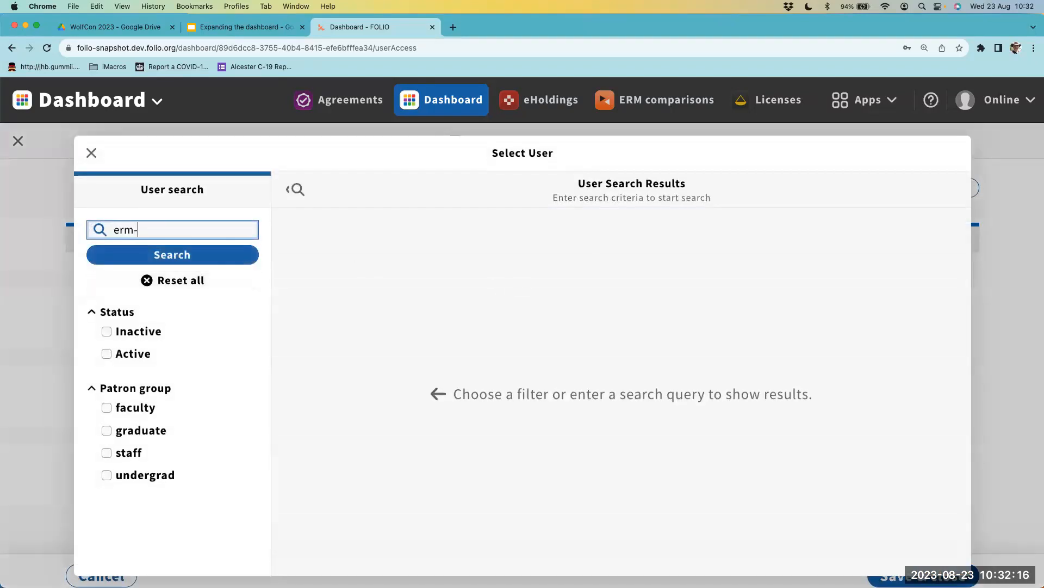
{"action": "left_click", "coordinate": [233, 256]}
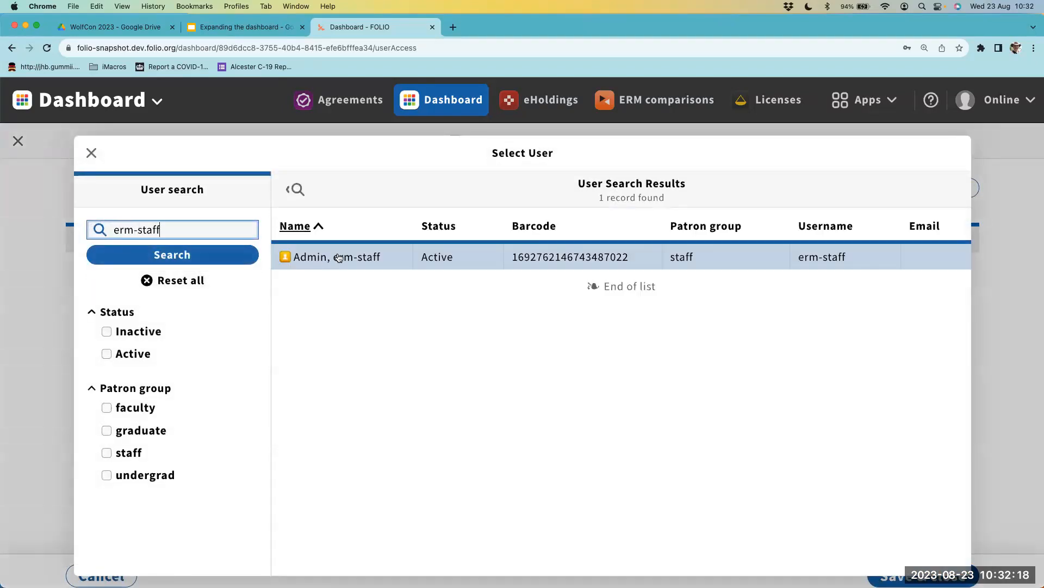
{"action": "left_click", "coordinate": [333, 257]}
{"action": "left_click", "coordinate": [590, 270]}
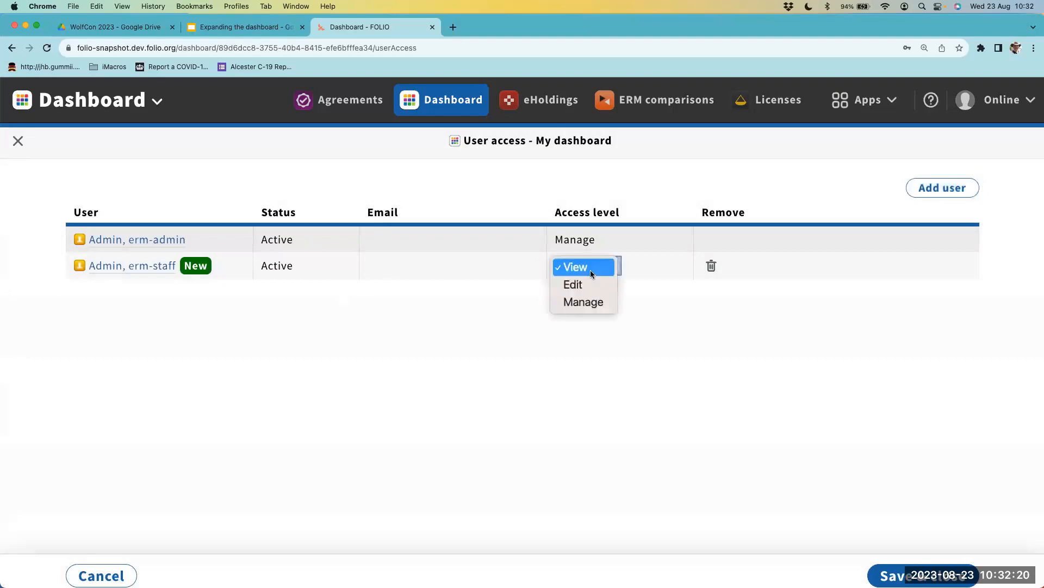
{"action": "left_click", "coordinate": [577, 267]}
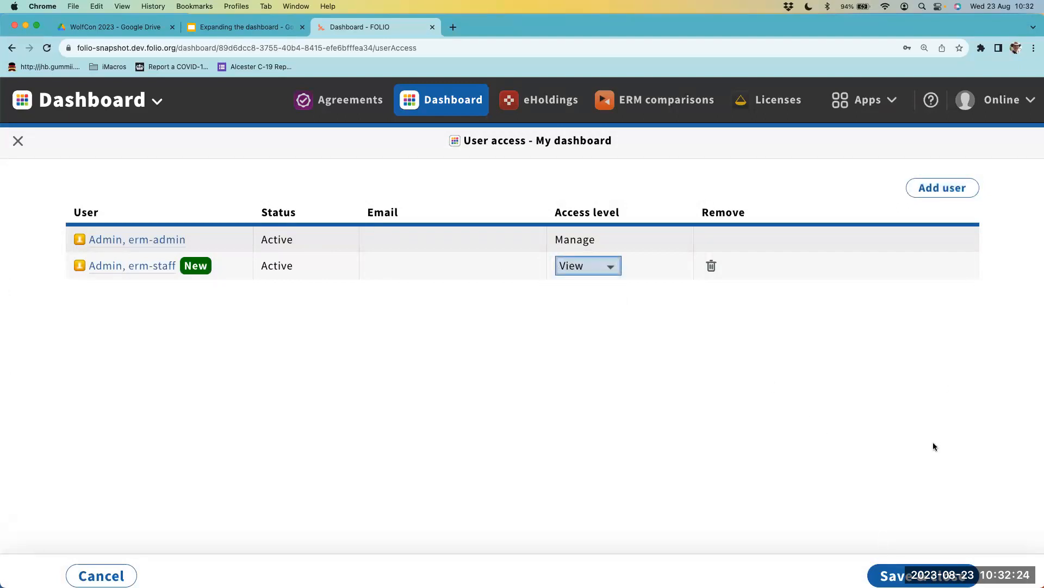
{"action": "left_click", "coordinate": [910, 572]}
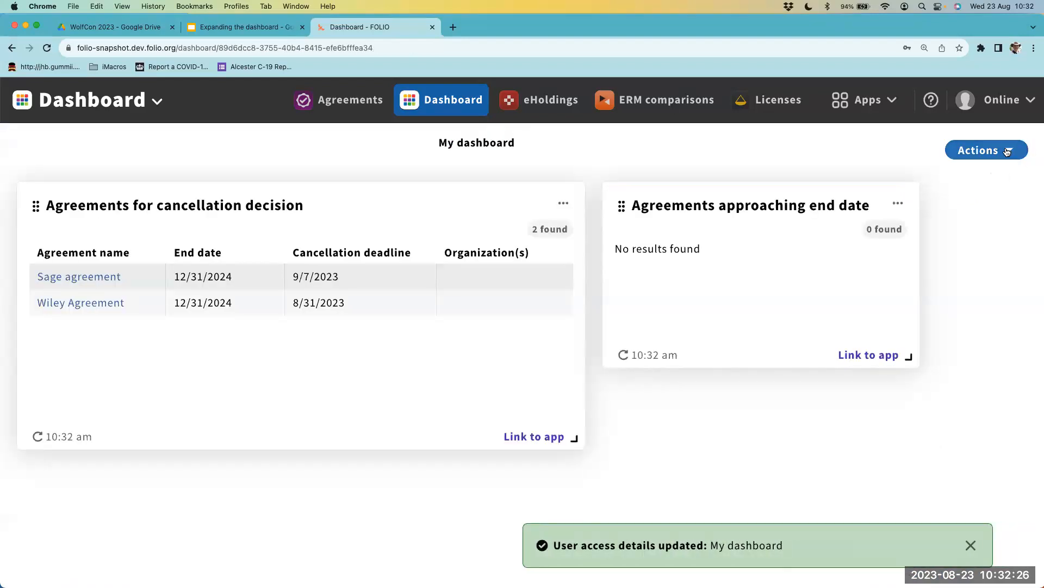
- Rename the shared dashboard as ERM Team and save it
{"action": "left_click", "coordinate": [979, 150]}
{"action": "left_click", "coordinate": [944, 213]}
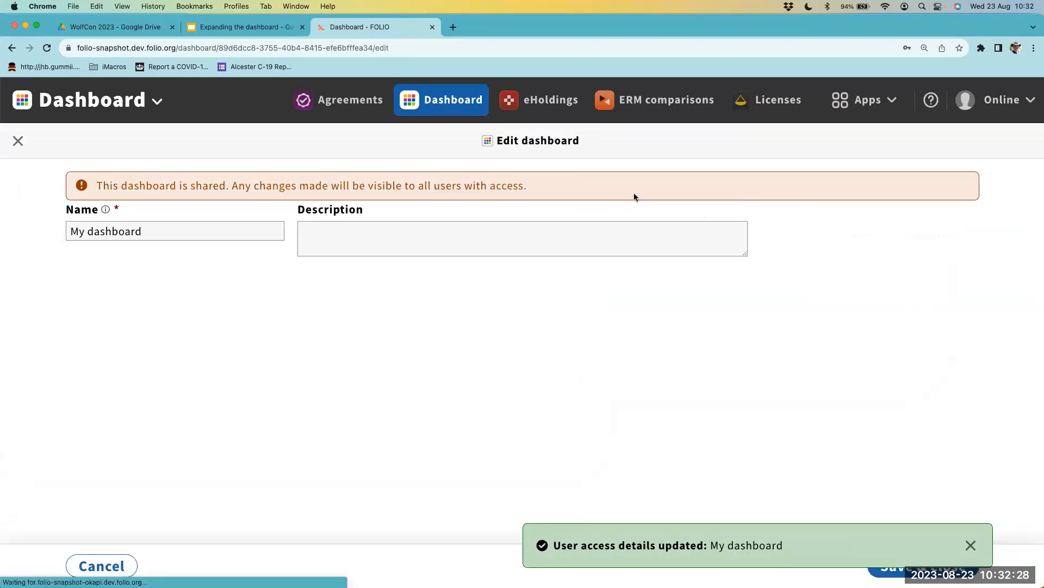
{"action": "triple_click", "coordinate": [248, 228]}
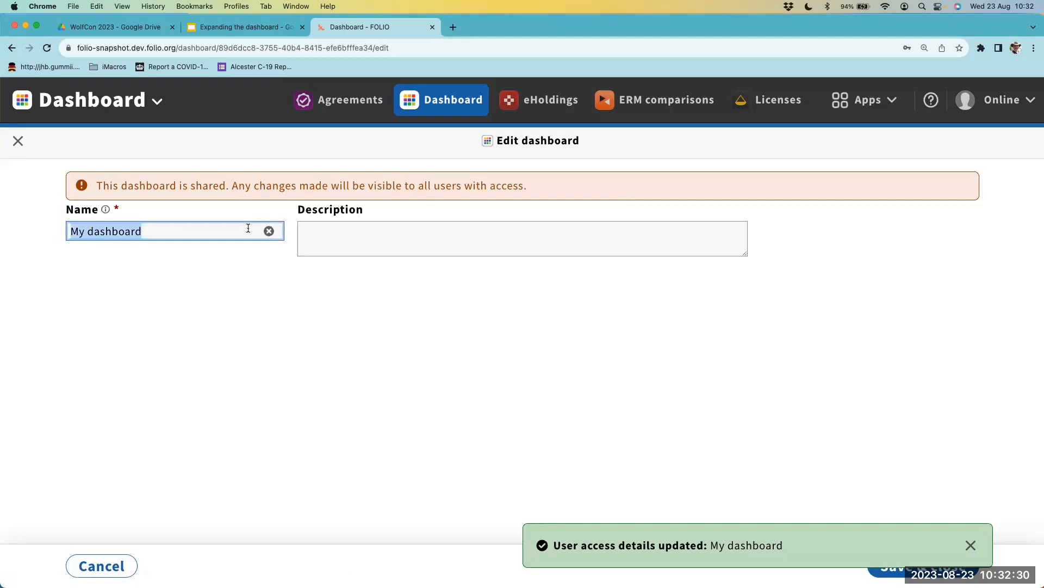
{"action": "type", "text": "ERM Team"}
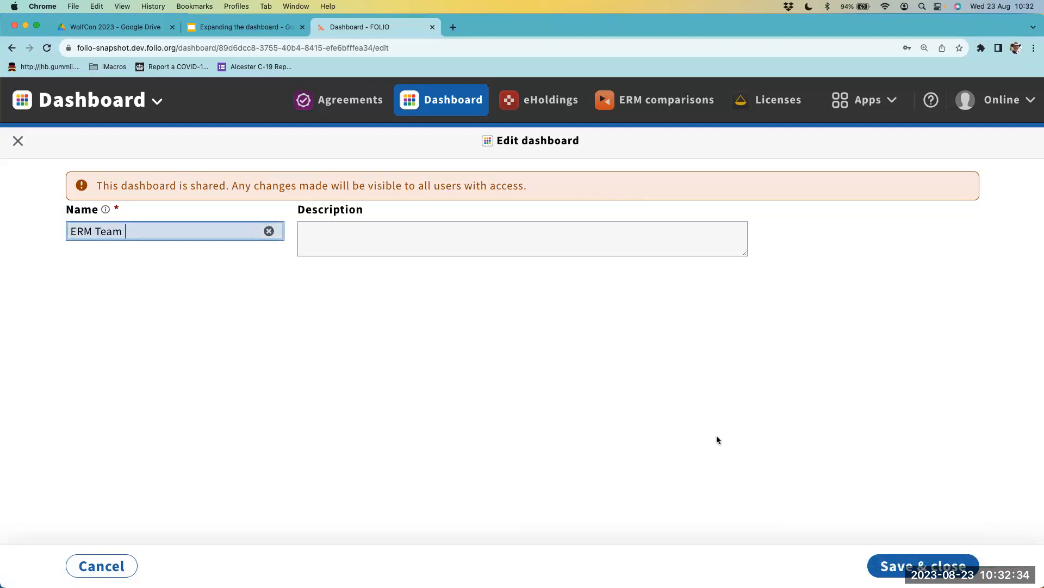
{"action": "left_click", "coordinate": [893, 566]}
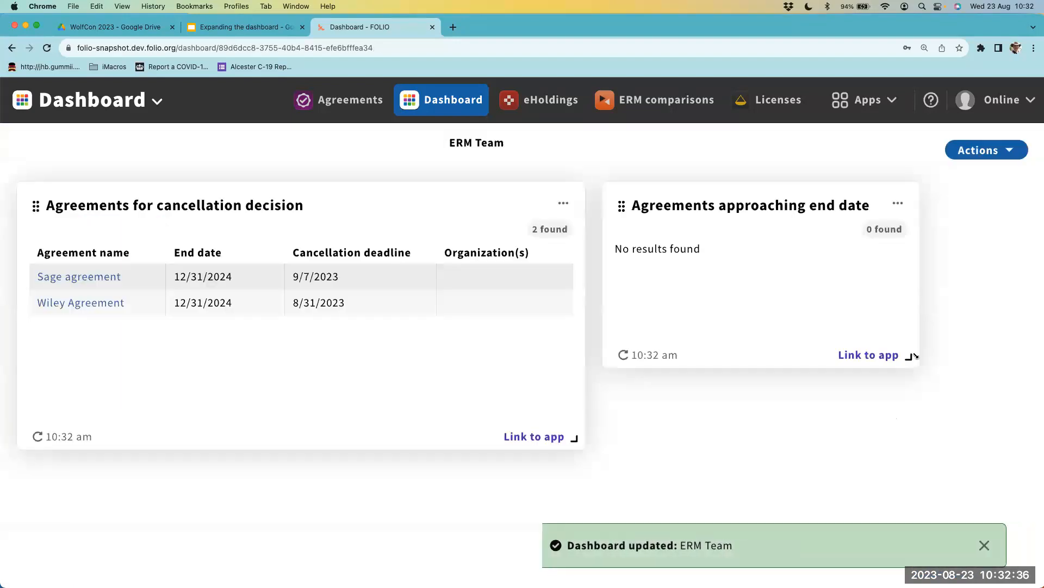
- Log out, log in with the ERM staff account's username and password, and save the login in the browser
{"action": "left_click", "coordinate": [1002, 100]}
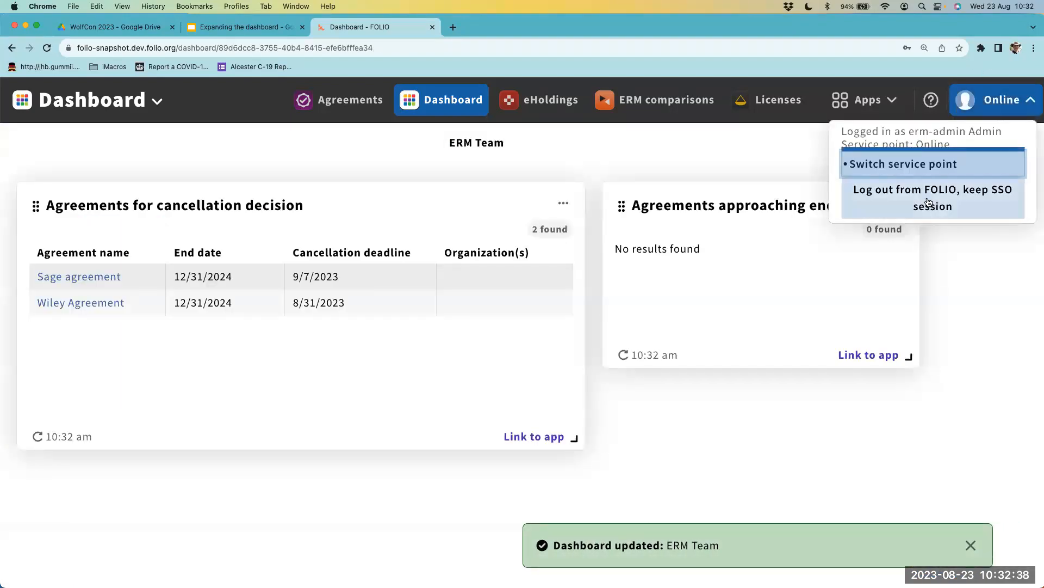
{"action": "left_click", "coordinate": [928, 199]}
{"action": "scroll", "coordinate": [543, 524], "scroll_direction": "down", "scroll_amount": 5}
{"action": "double_click", "coordinate": [377, 363]}
{"action": "type", "text": "staff"}
{"action": "key", "text": "Tab"}
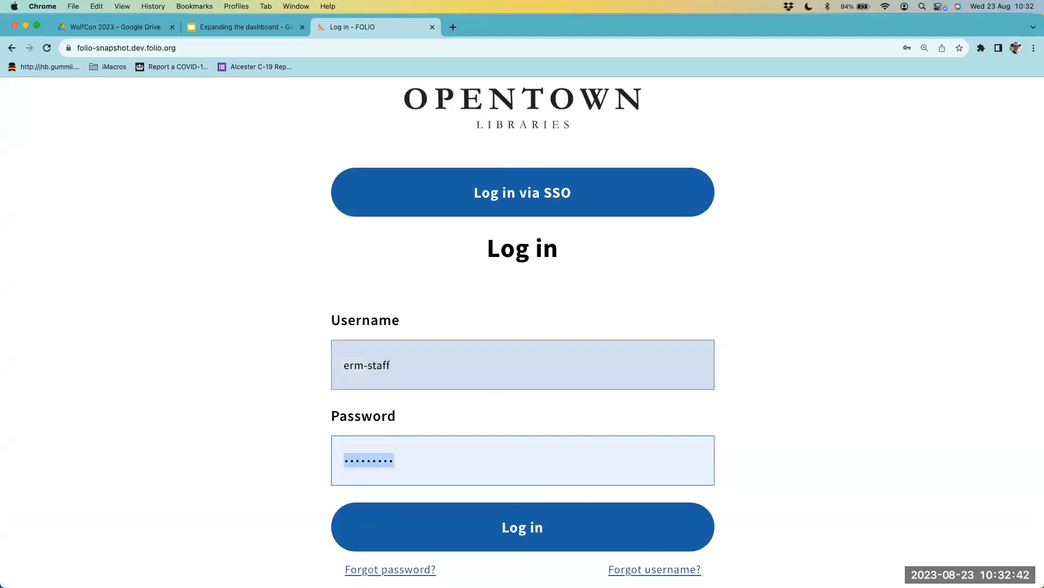
{"action": "type", "text": "erm-staff"}
{"action": "key", "text": "Return"}
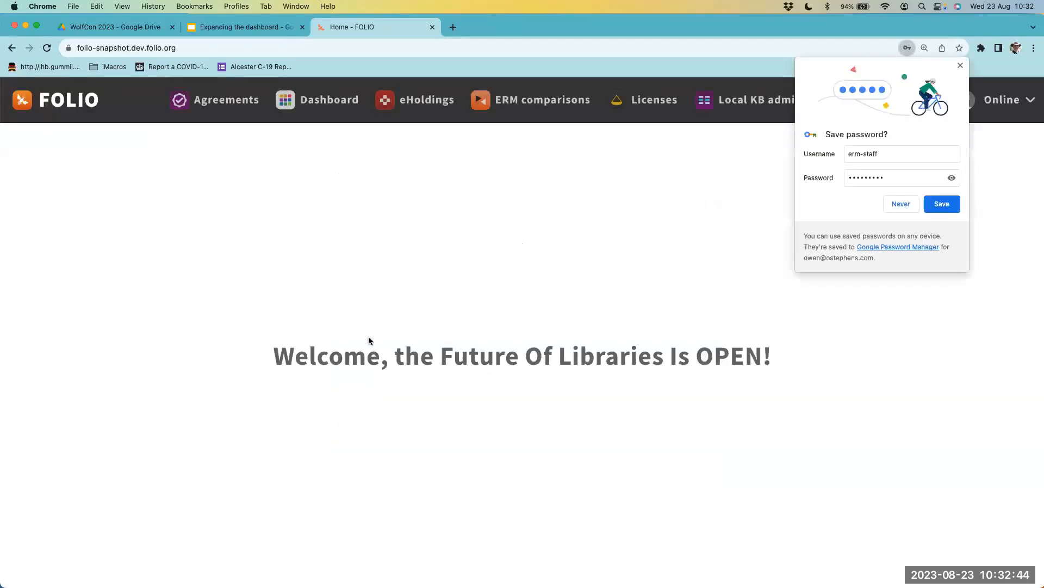
{"action": "left_click", "coordinate": [943, 211]}
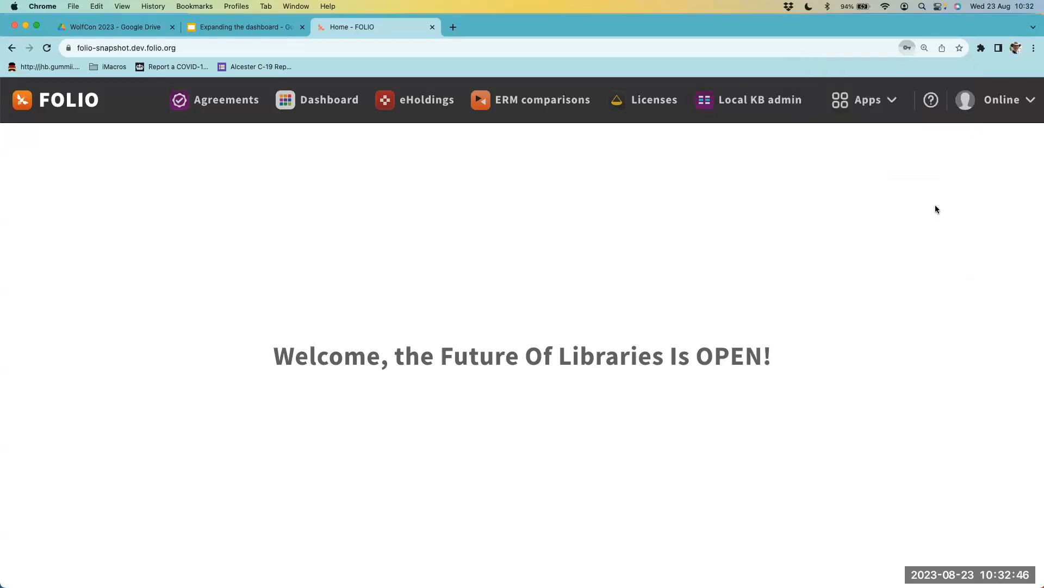
- Open the Dashboard app as the staff user and compare the My dashboard and ERM Team dashboards
{"action": "left_click", "coordinate": [866, 99]}
{"action": "left_click", "coordinate": [327, 99]}
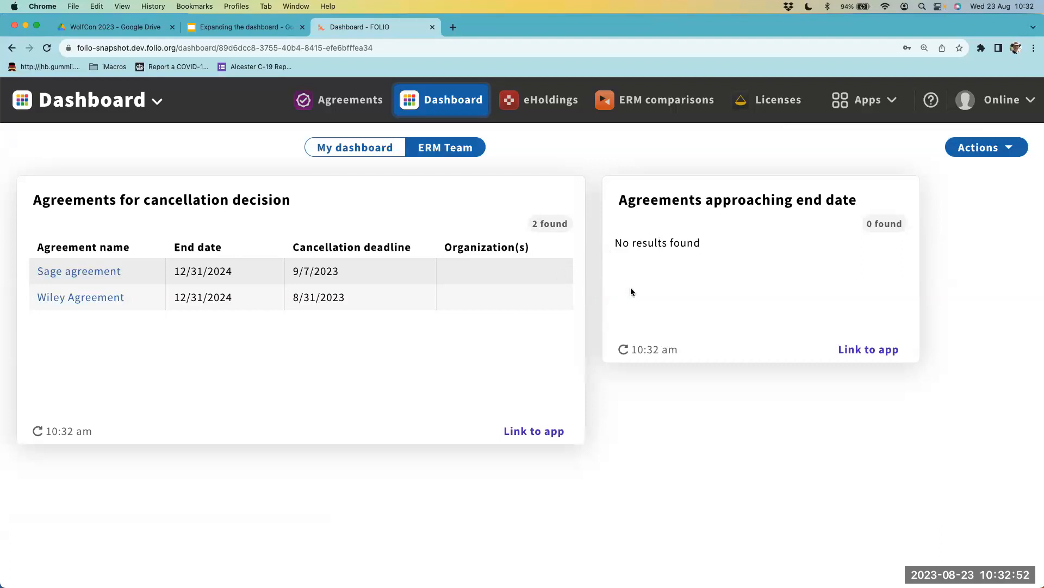
{"action": "left_click", "coordinate": [351, 155]}
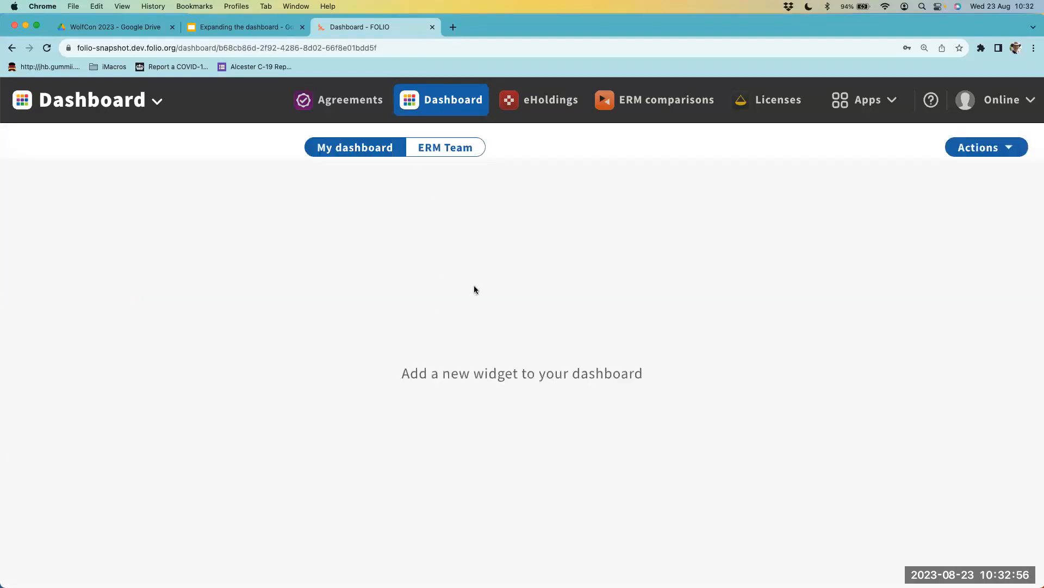
{"action": "left_click", "coordinate": [462, 151]}
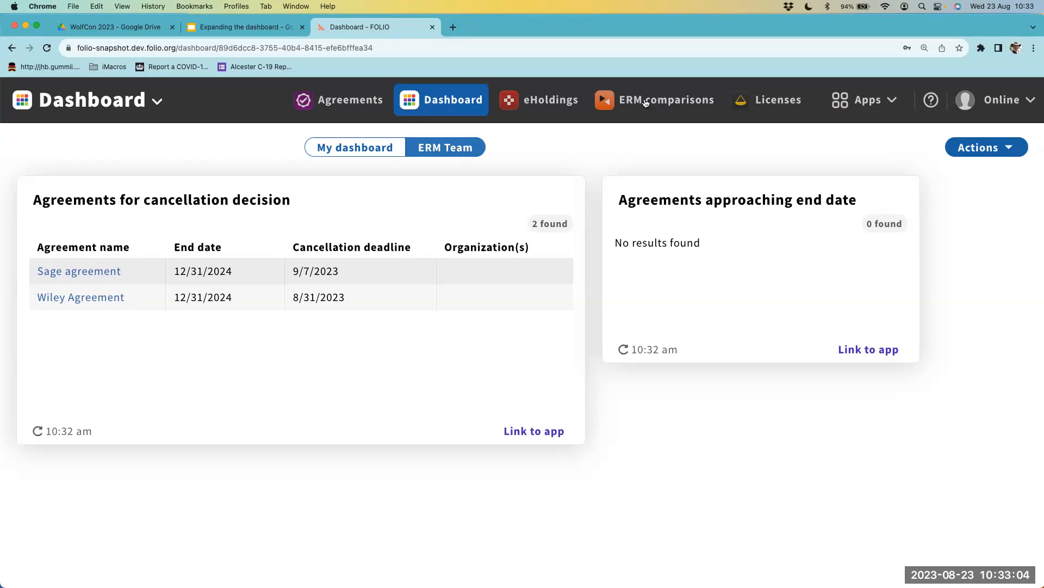
- Check the actions offered for the ERM Team dashboard and log out of the staff account
{"action": "left_click", "coordinate": [981, 147]}
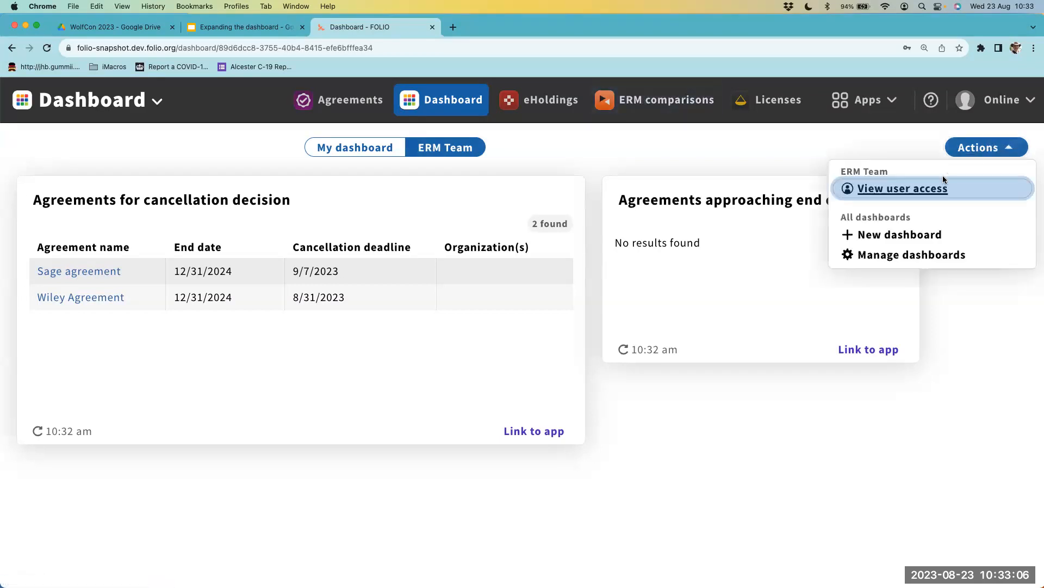
{"action": "left_click", "coordinate": [969, 100]}
{"action": "left_click", "coordinate": [913, 197]}
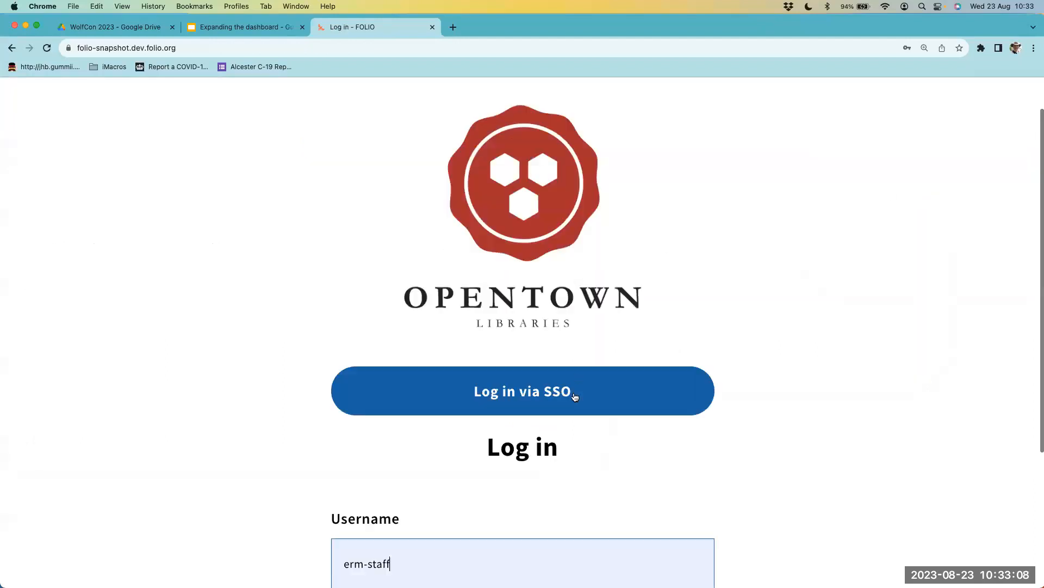
- Log in with the ERM admin account's username and password
{"action": "scroll", "coordinate": [450, 394], "scroll_direction": "down", "scroll_amount": 4}
{"action": "left_click", "coordinate": [372, 359]}
{"action": "double_click", "coordinate": [372, 360]}
{"action": "type", "text": "amin"}
{"action": "key", "text": "Tab"}
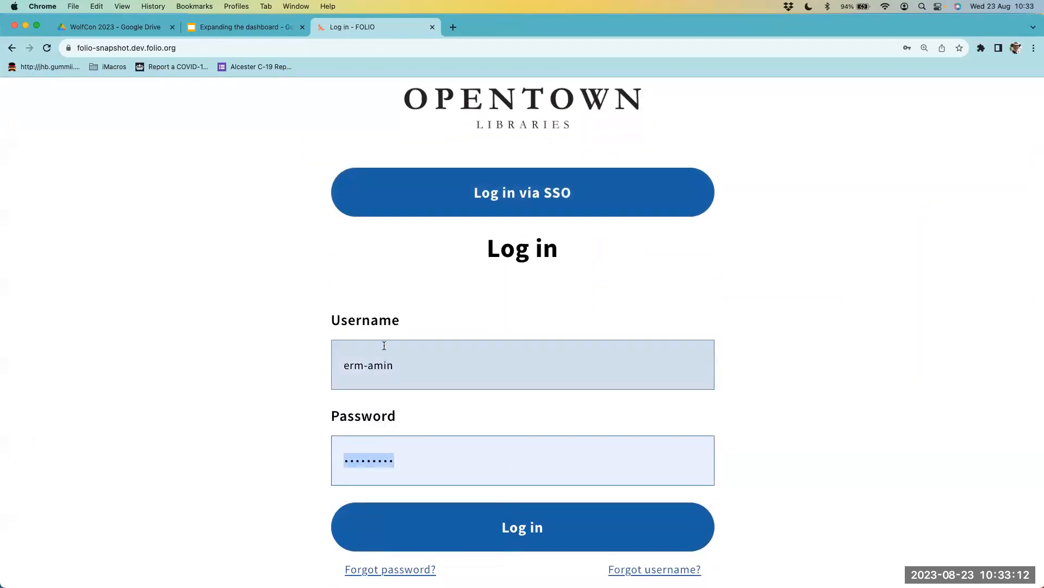
{"action": "triple_click", "coordinate": [383, 362]}
{"action": "left_click", "coordinate": [383, 361]}
{"action": "double_click", "coordinate": [383, 361]}
{"action": "type", "text": "admin"}
{"action": "key", "text": "Tab"}
{"action": "type", "text": "erm-admin"}
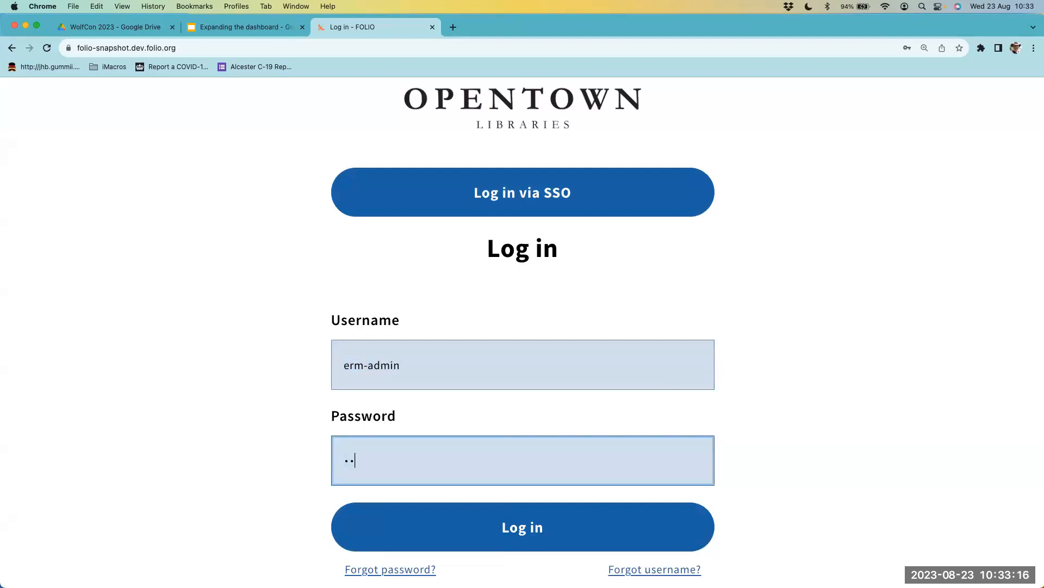
{"action": "left_click", "coordinate": [456, 546]}
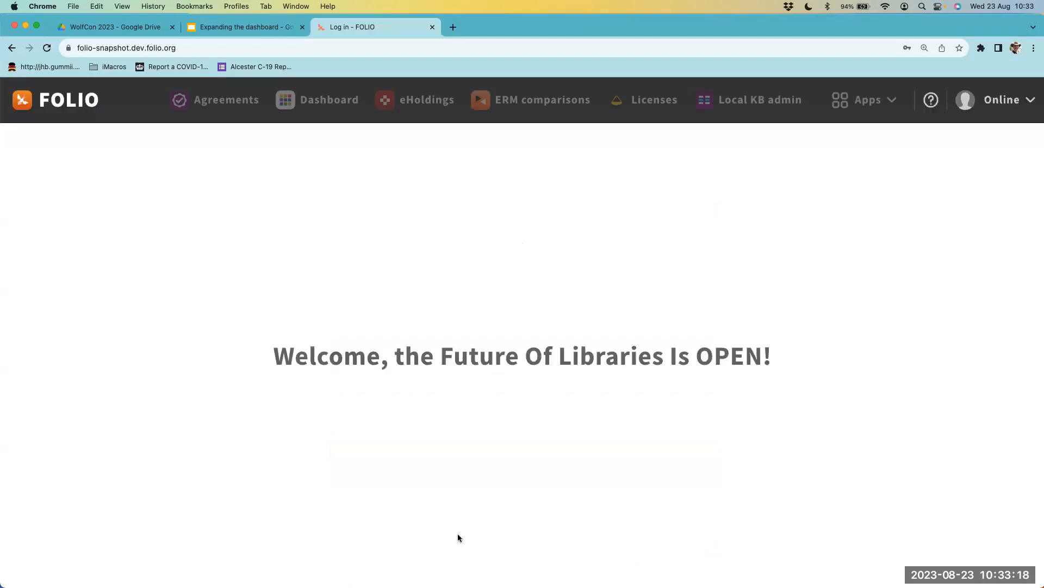
- Open the Dashboard app as the ERM admin user, reload its page, and log out
{"action": "left_click", "coordinate": [304, 106]}
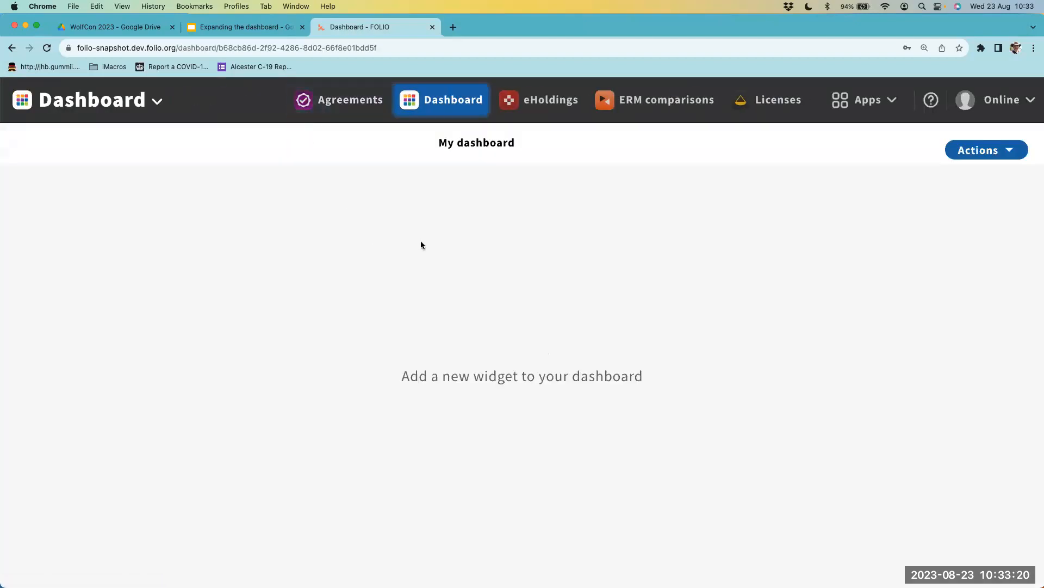
{"action": "left_click", "coordinate": [690, 46]}
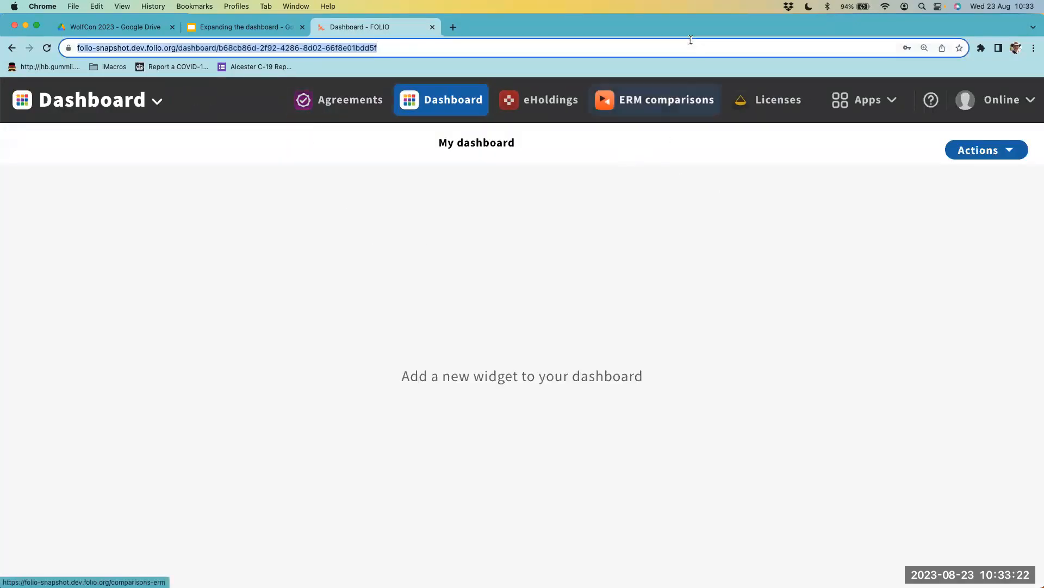
{"action": "key", "text": "Return"}
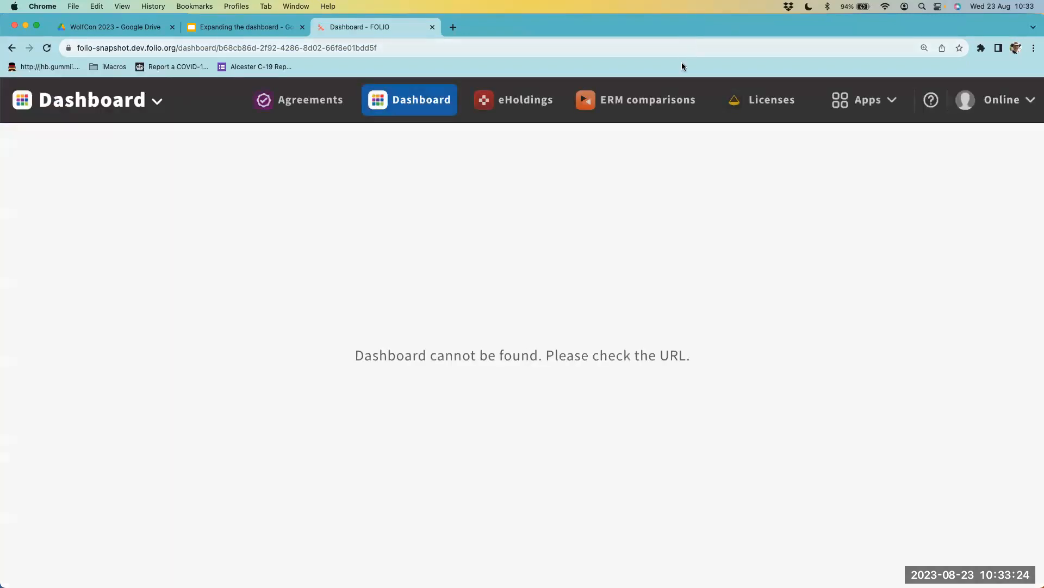
{"action": "left_click", "coordinate": [995, 100]}
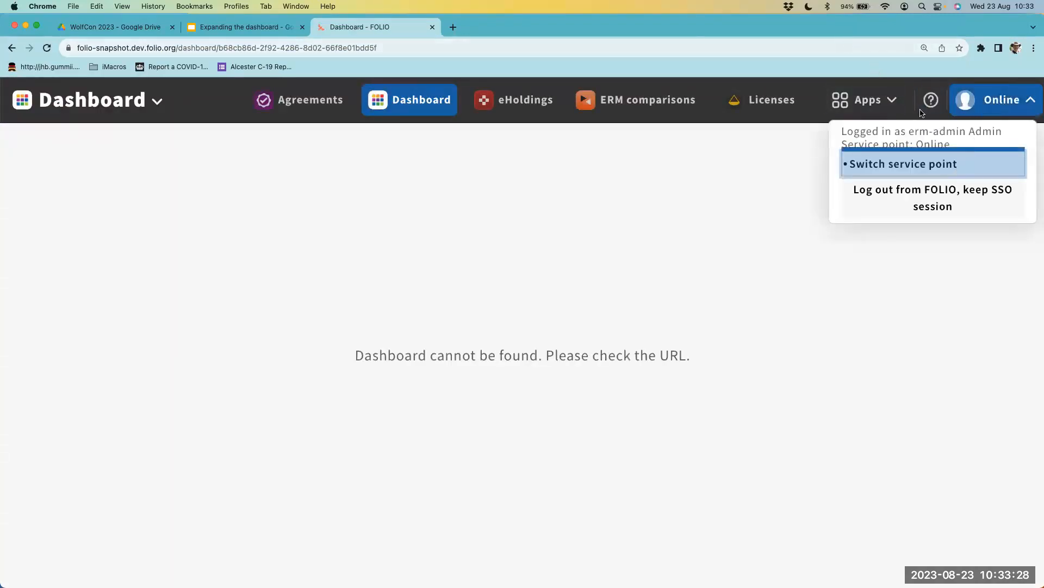
{"action": "left_click", "coordinate": [984, 216]}
- Log in with the ERM manager account's username and password, open the Dashboard app, and save the login in the browser
{"action": "scroll", "coordinate": [683, 376], "scroll_direction": "down", "scroll_amount": 5}
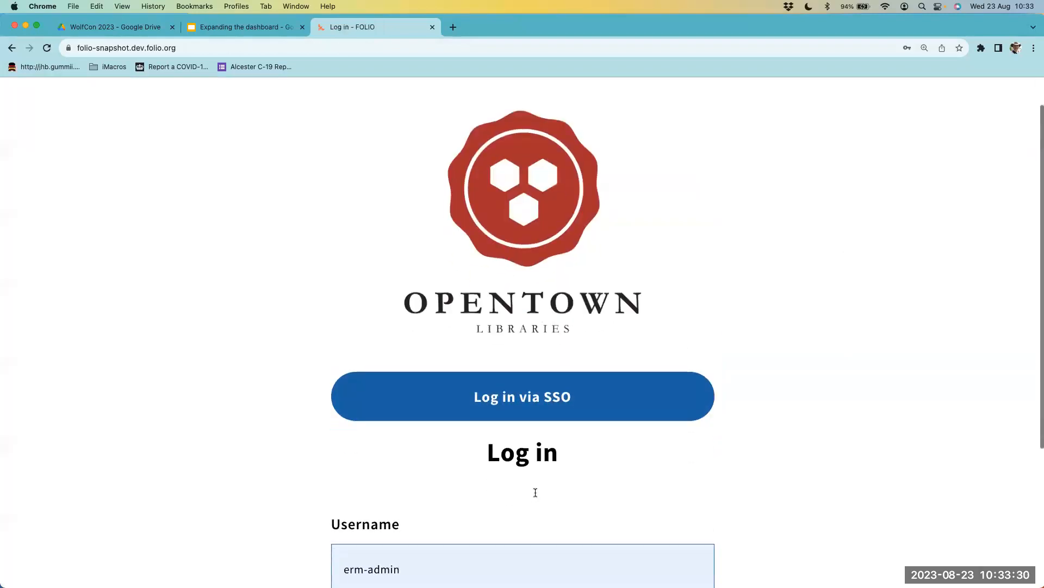
{"action": "left_click", "coordinate": [388, 415]}
{"action": "double_click", "coordinate": [388, 416]}
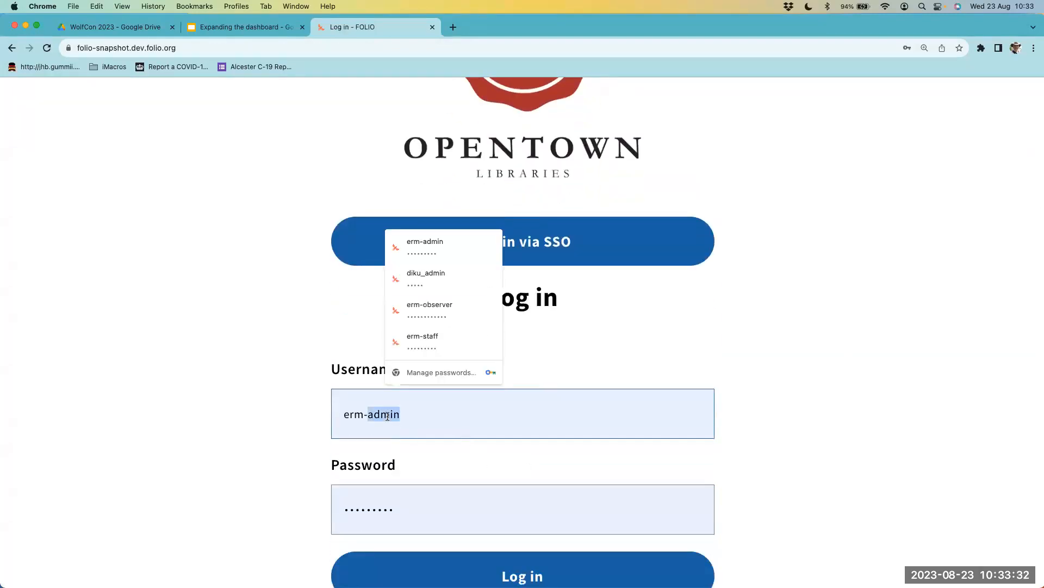
{"action": "type", "text": "manager"}
{"action": "double_click", "coordinate": [379, 507]}
{"action": "type", "text": "••••••••••"}
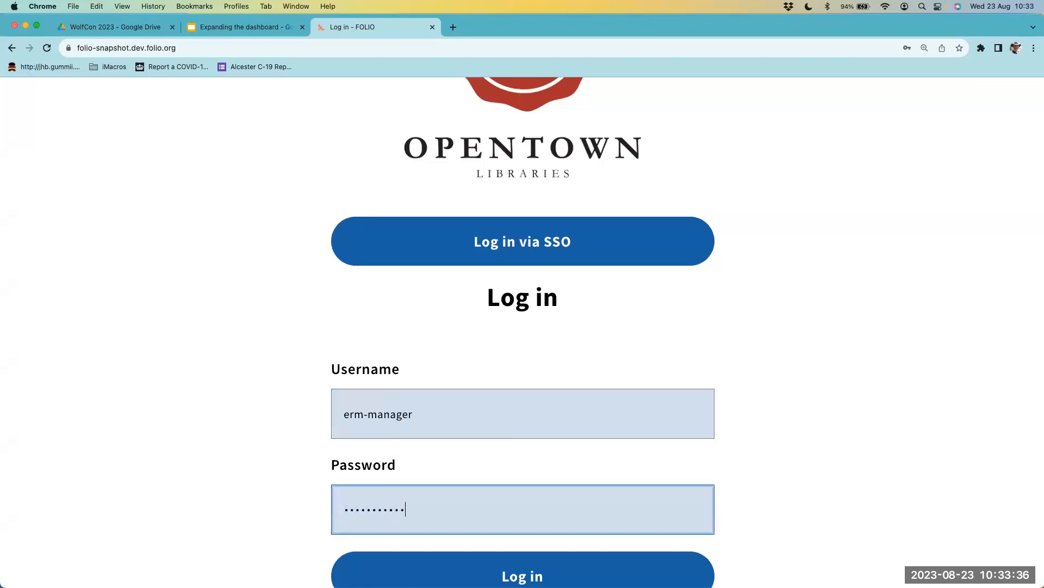
{"action": "key", "text": "Return"}
{"action": "type", "text": "•••••••••••"}
{"action": "key", "text": "Return"}
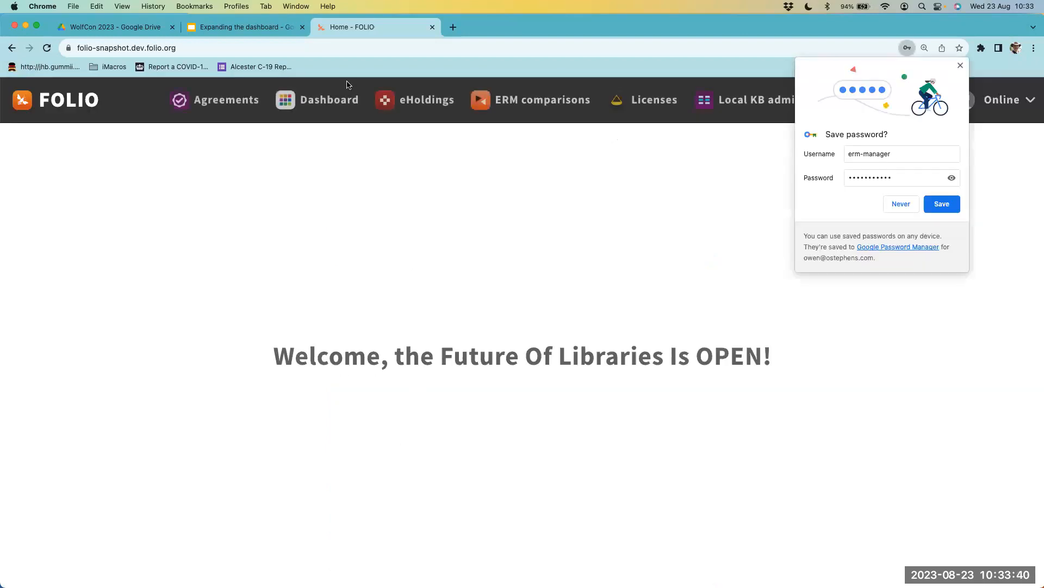
{"action": "left_click", "coordinate": [322, 106]}
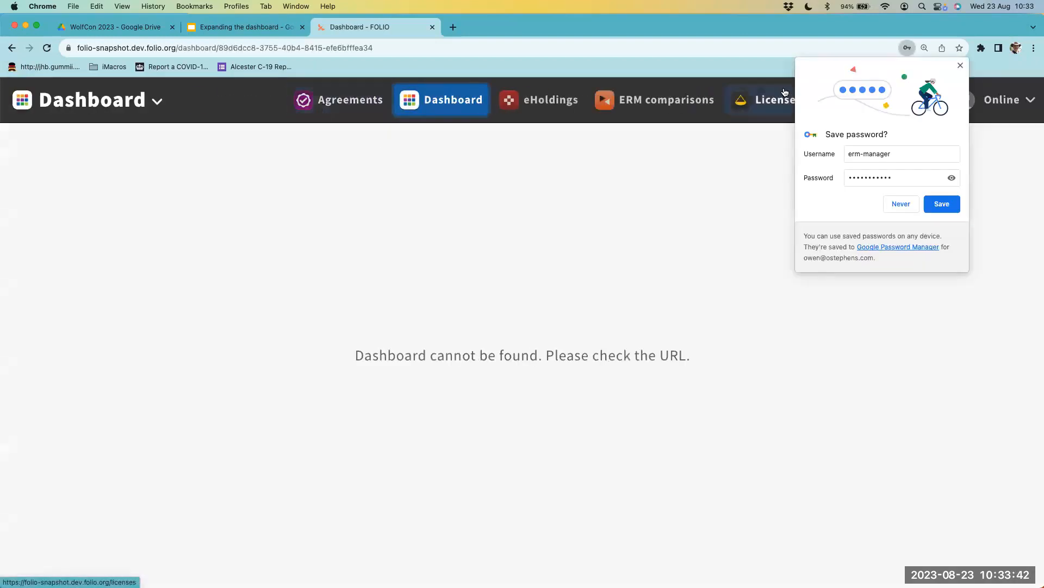
{"action": "left_click", "coordinate": [944, 207]}
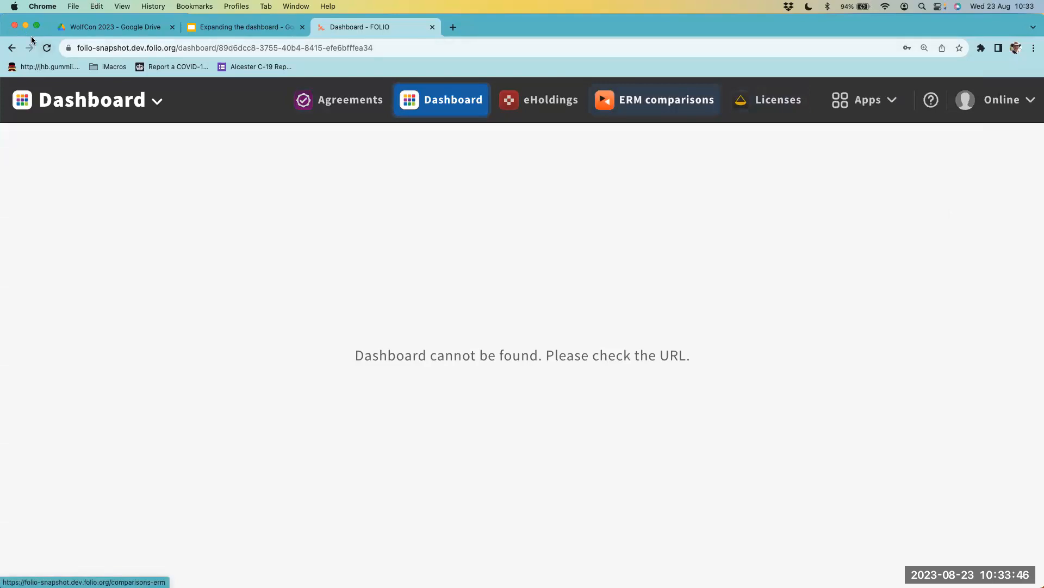
- Restart Chrome with the same browser profile and reopen the folio-snapshot.dev.folio.org site
{"action": "key", "text": "super+q"}
{"action": "key", "text": "super+q"}
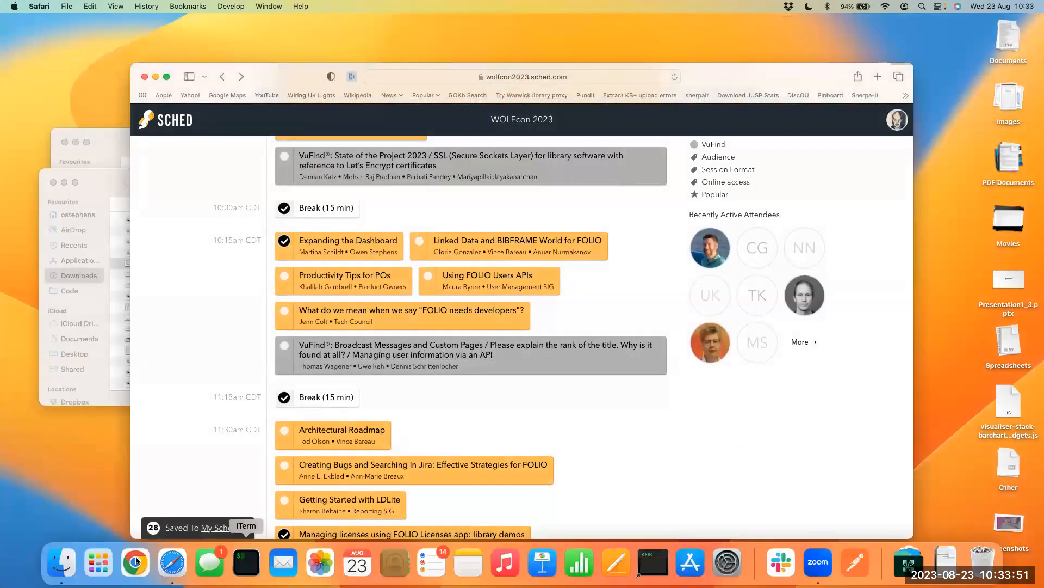
{"action": "left_click", "coordinate": [135, 560]}
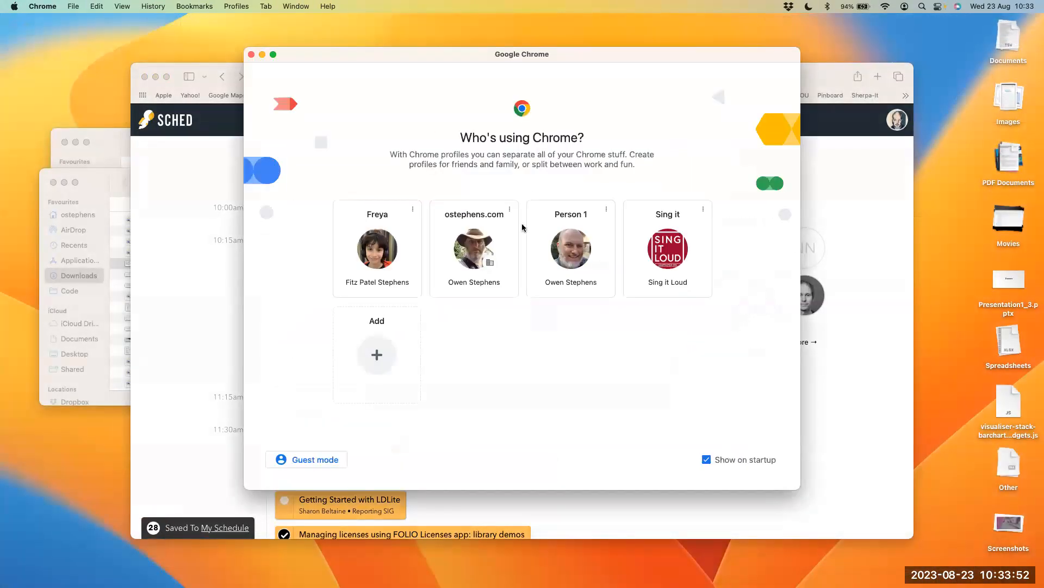
{"action": "left_click", "coordinate": [471, 251]}
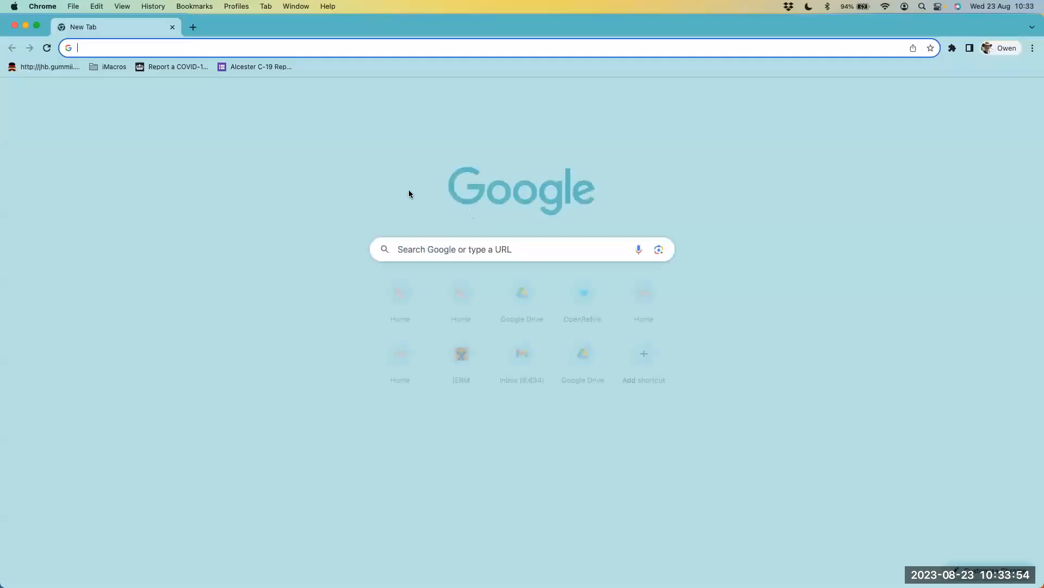
{"action": "type", "text": "fo"}
{"action": "key", "text": "Return"}
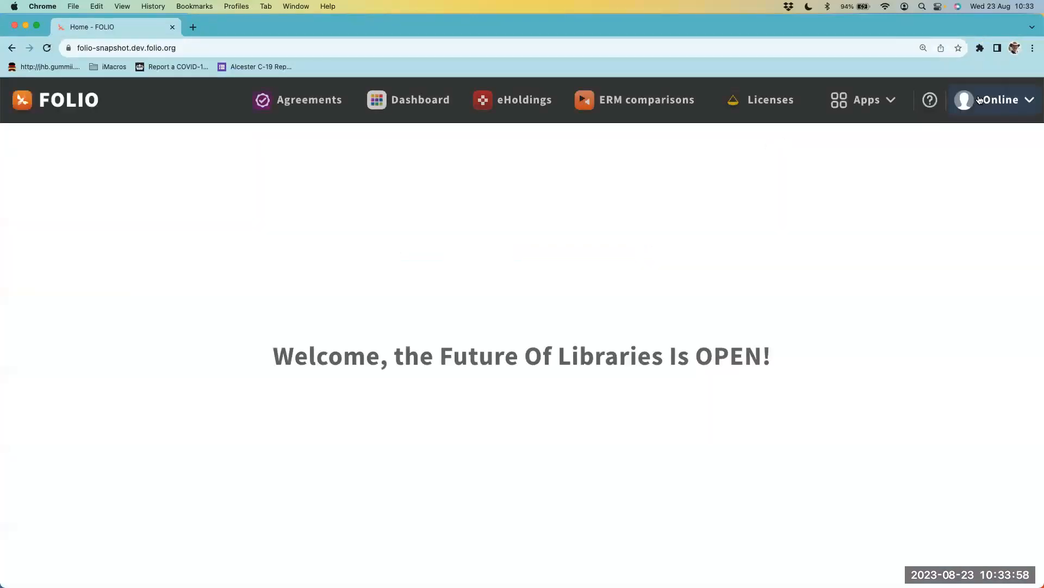
- Log out of the current FOLIO session and log in with the ERM admin account's username and password
{"action": "left_click", "coordinate": [973, 102]}
{"action": "left_click", "coordinate": [954, 203]}
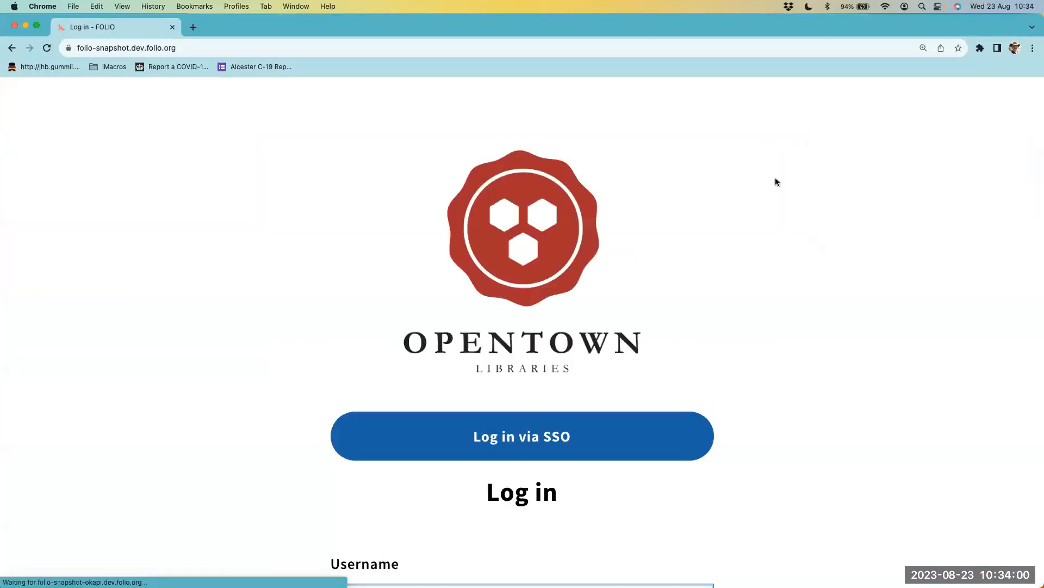
{"action": "scroll", "coordinate": [487, 392], "scroll_direction": "down", "scroll_amount": 3}
{"action": "left_click", "coordinate": [470, 386]}
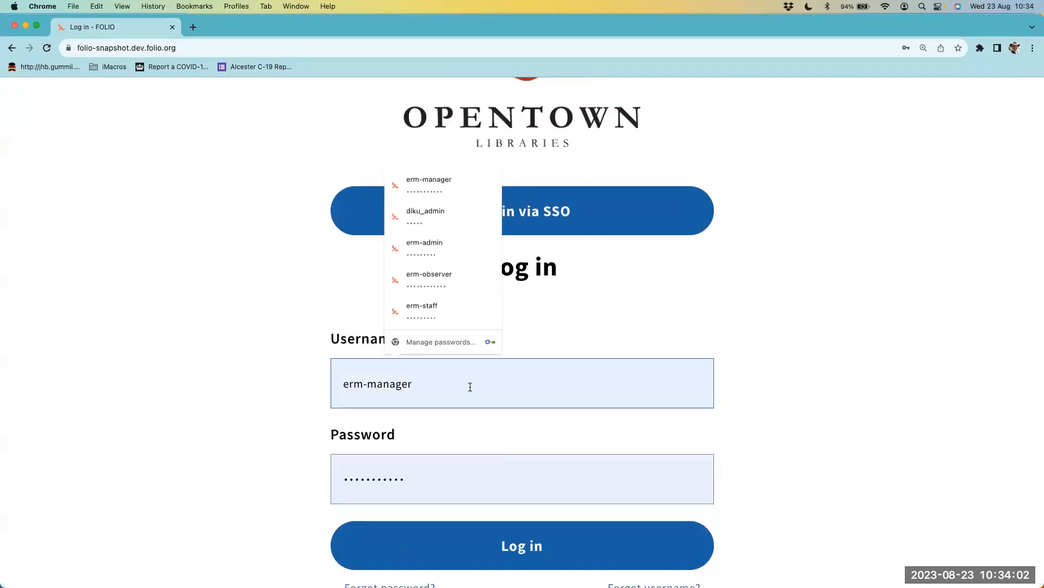
{"action": "double_click", "coordinate": [470, 386]}
{"action": "type", "text": "admin"}
{"action": "key", "text": "Tab"}
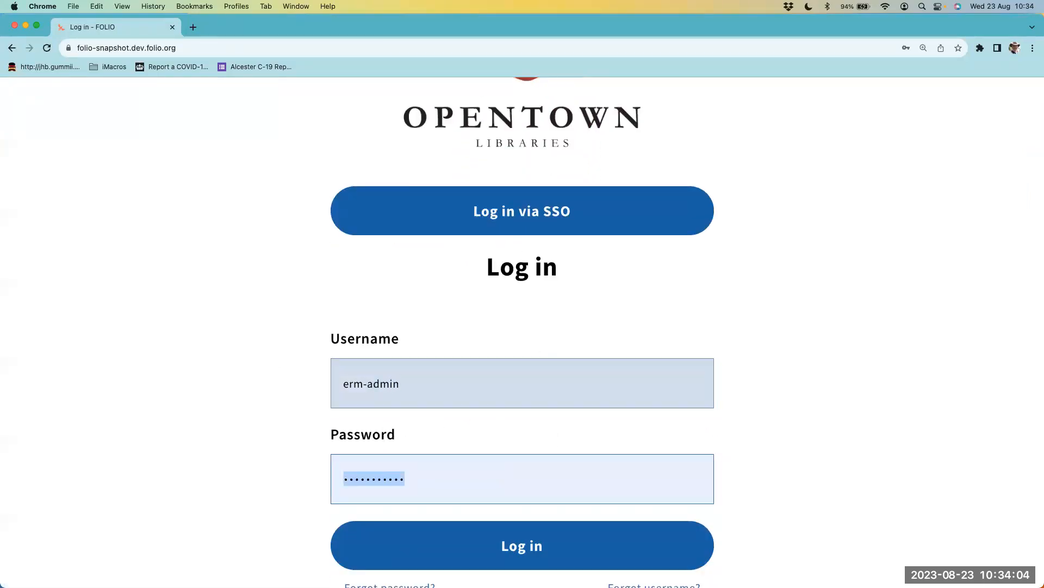
{"action": "type", "text": "erm-admin"}
{"action": "key", "text": "Return"}
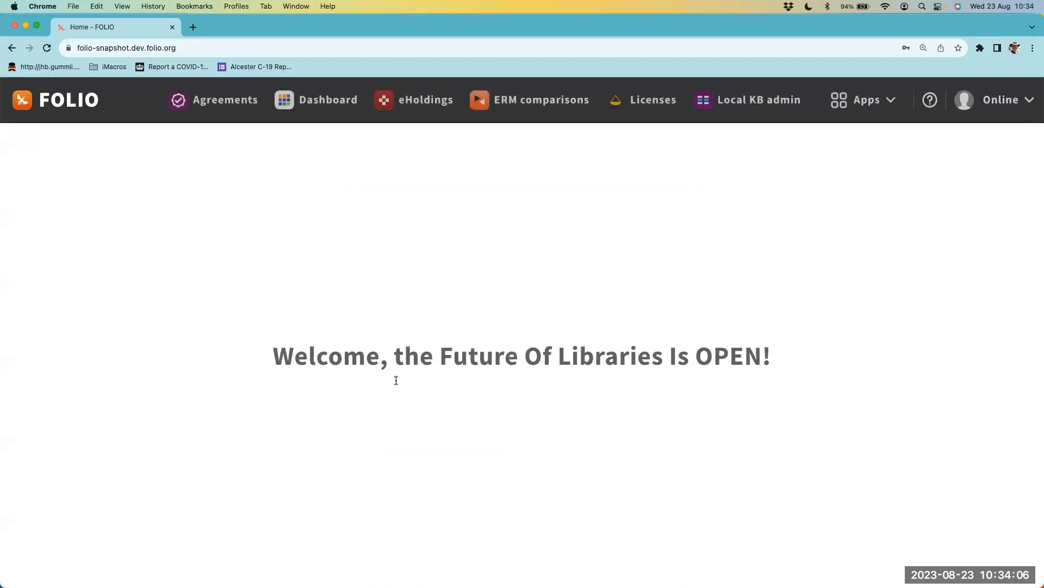
- Open the Dashboard app as the ERM admin user and start a new widget on the shared ERM Team dashboard
{"action": "left_click", "coordinate": [313, 108]}
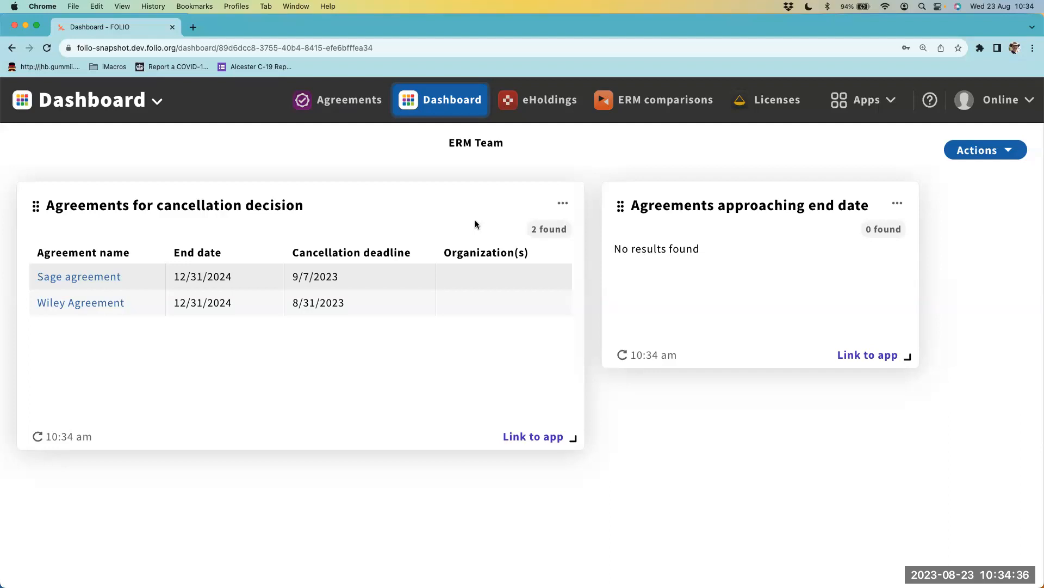
{"action": "left_click", "coordinate": [865, 99]}
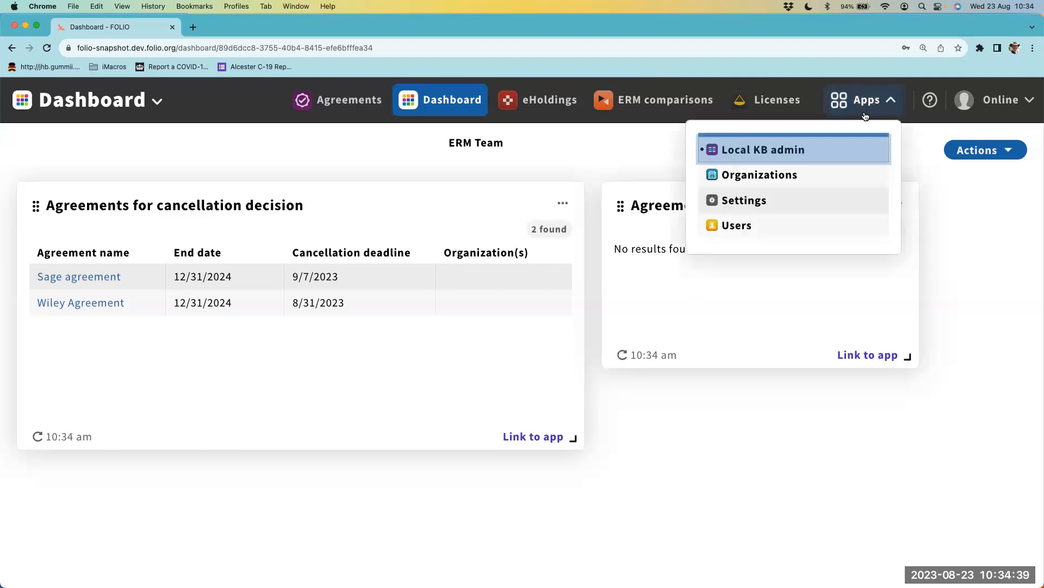
{"action": "left_click", "coordinate": [961, 150]}
{"action": "left_click", "coordinate": [882, 191]}
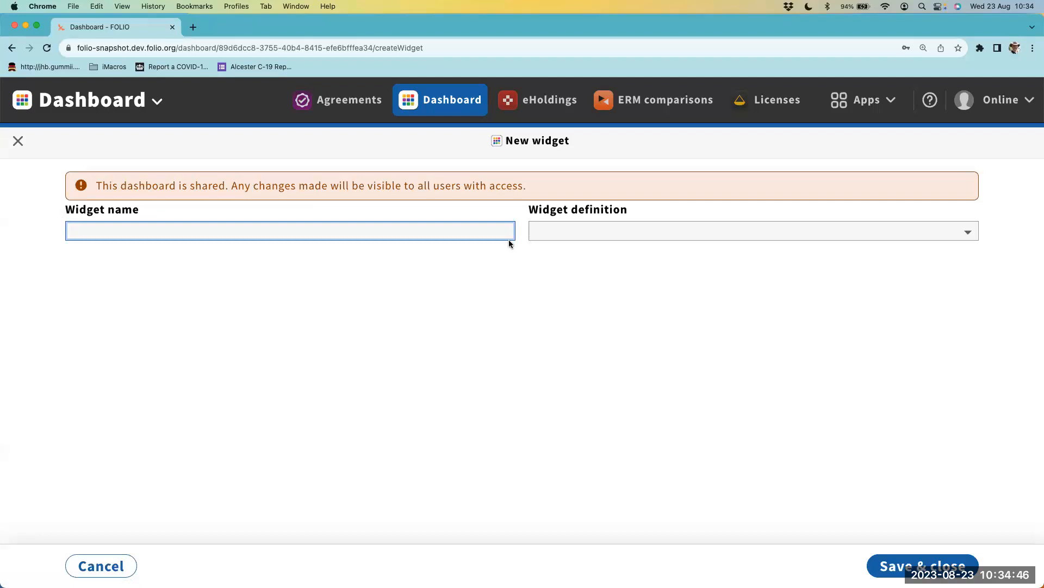
- Set the new widget's definition to ERM Agreement Lines and name the widget Agreements
{"action": "left_click", "coordinate": [617, 225]}
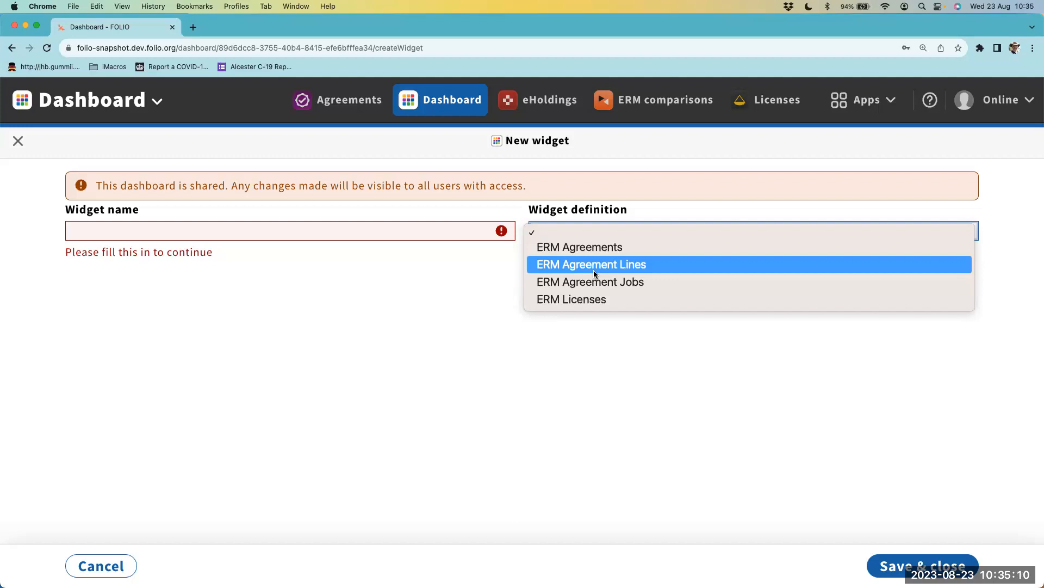
{"action": "left_click", "coordinate": [593, 270]}
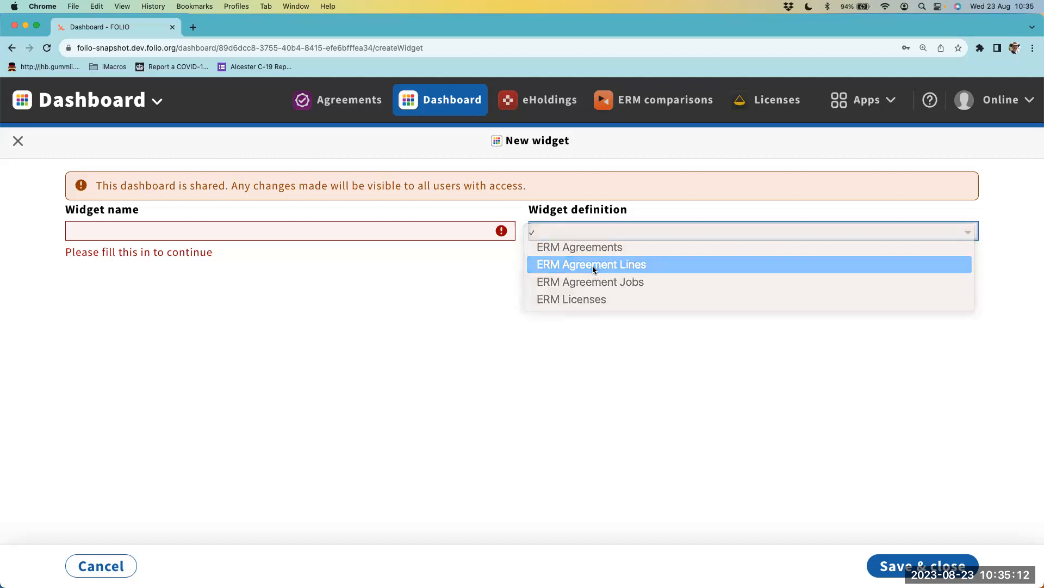
{"action": "scroll", "coordinate": [566, 240], "scroll_direction": "down", "scroll_amount": 10}
{"action": "scroll", "coordinate": [476, 285], "scroll_direction": "up", "scroll_amount": 4}
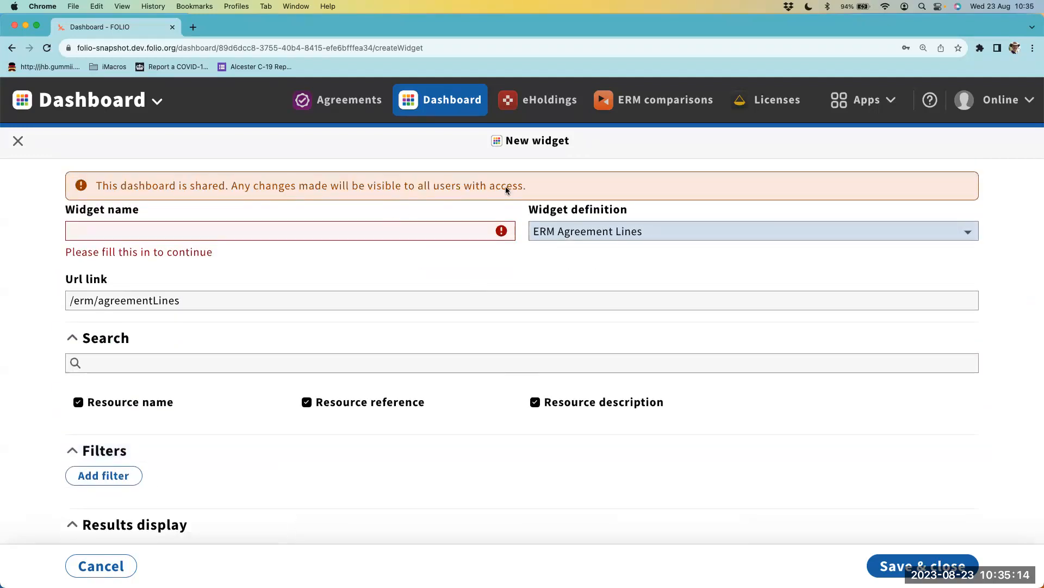
{"action": "left_click", "coordinate": [426, 228]}
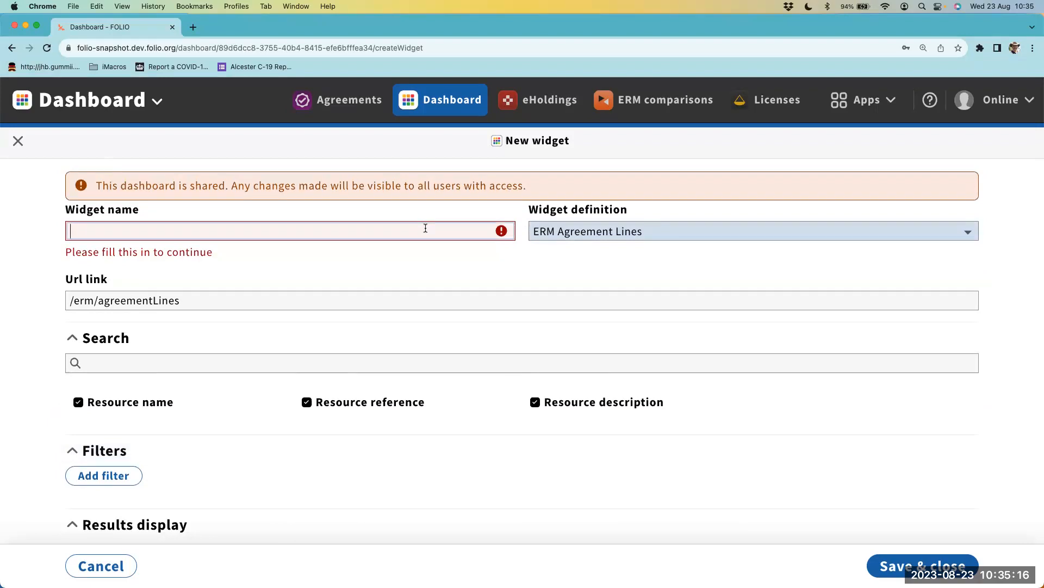
{"action": "type", "text": "Agreements"}
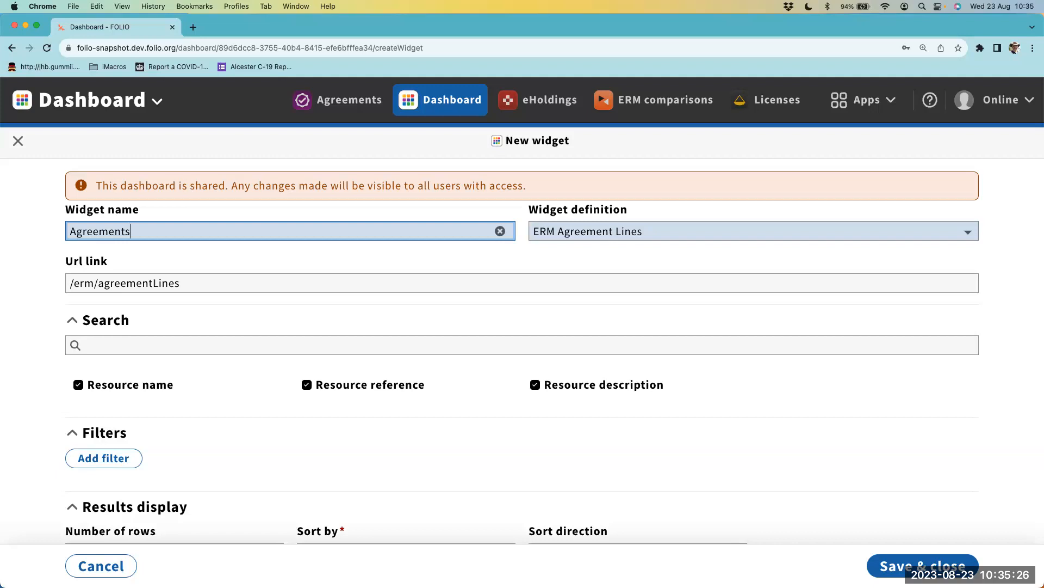
- Filter the widget's agreement lines by Active to on or after today, and save the widget
{"action": "scroll", "coordinate": [332, 284], "scroll_direction": "down", "scroll_amount": 3}
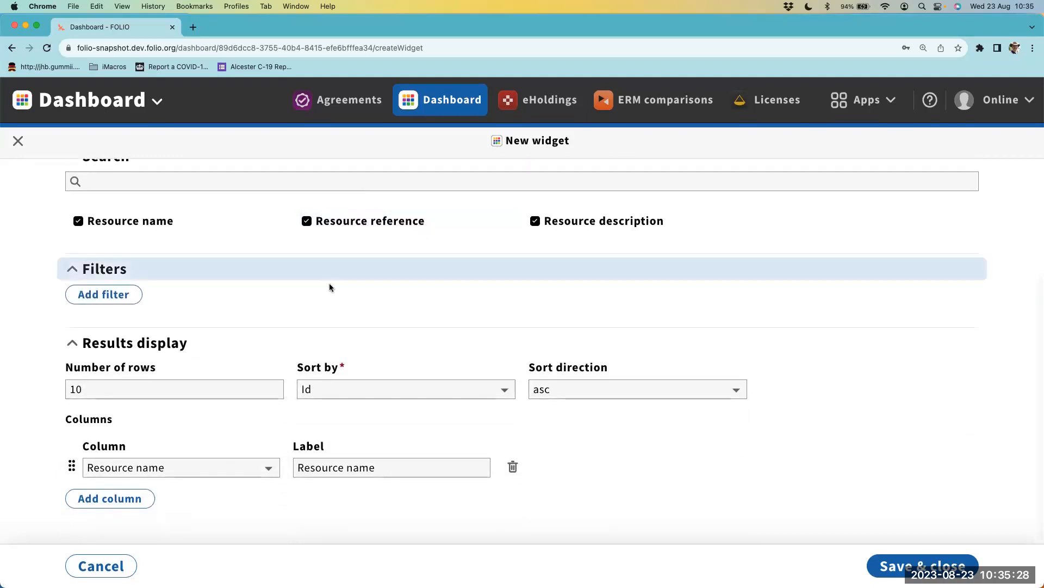
{"action": "scroll", "coordinate": [332, 285], "scroll_direction": "up", "scroll_amount": 1}
{"action": "left_click", "coordinate": [104, 346]}
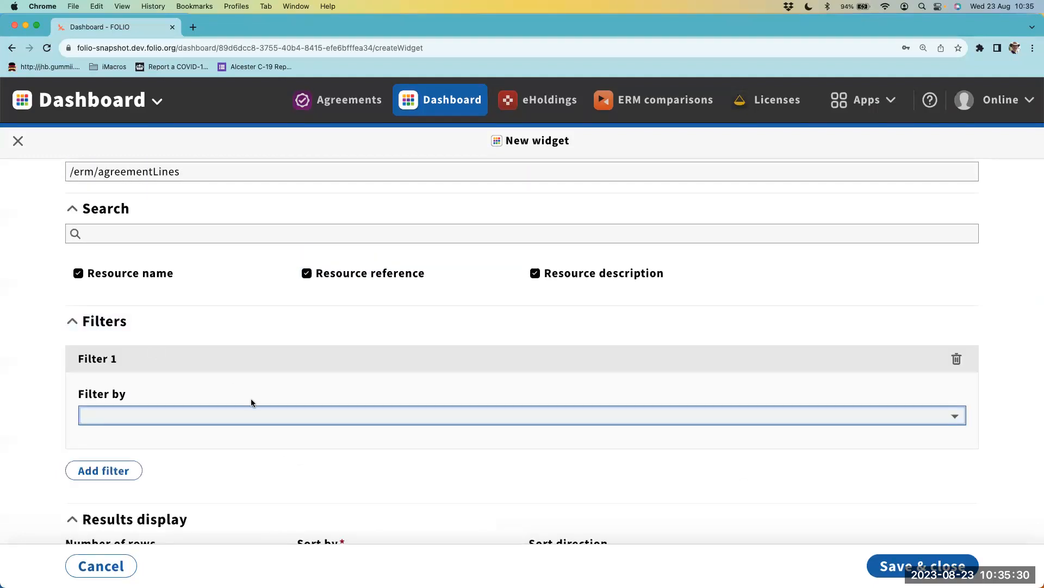
{"action": "left_click", "coordinate": [252, 415]}
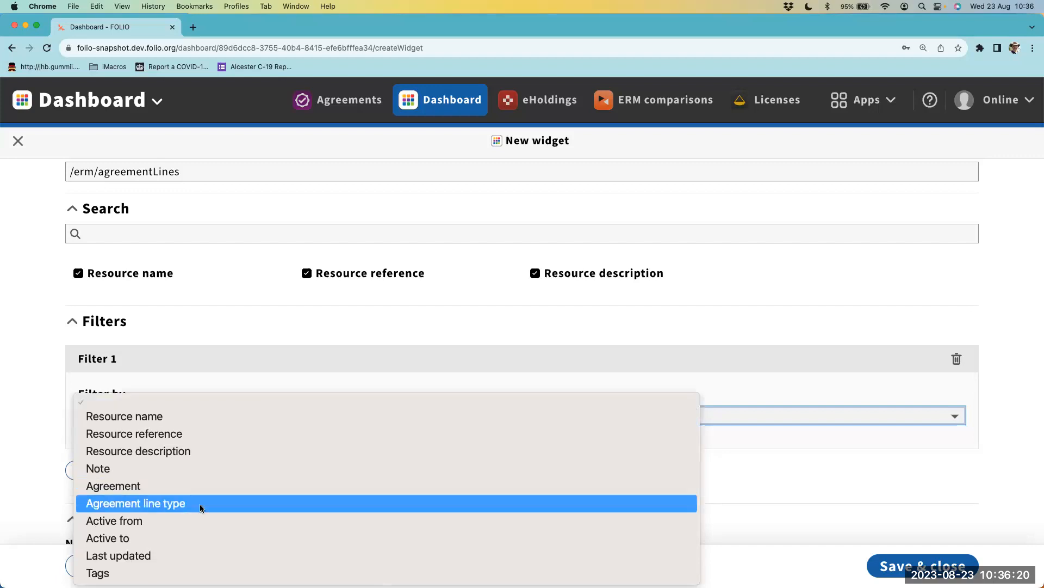
{"action": "left_click", "coordinate": [151, 523]}
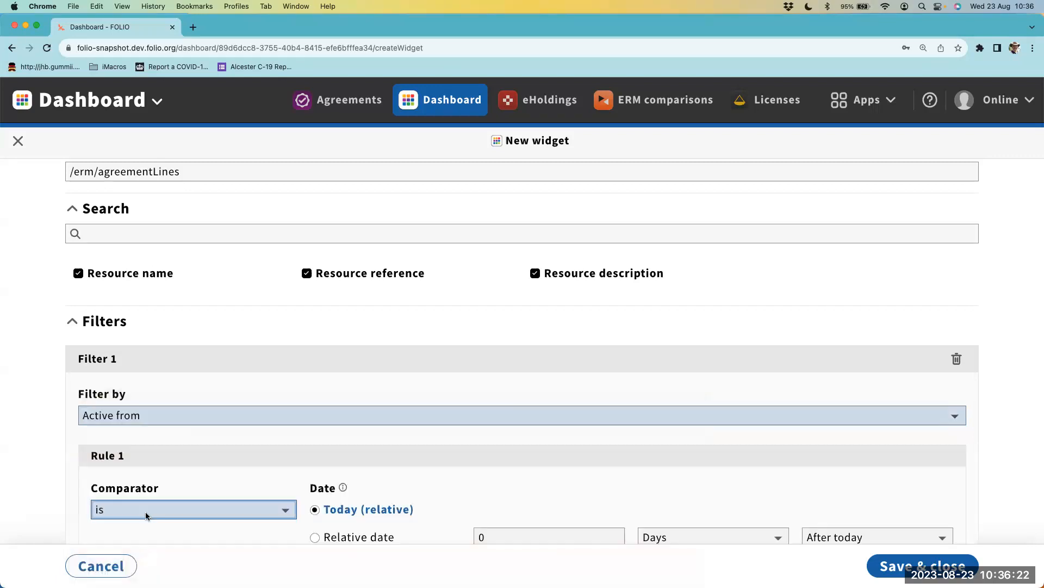
{"action": "left_click", "coordinate": [175, 415]}
{"action": "left_click", "coordinate": [172, 434]}
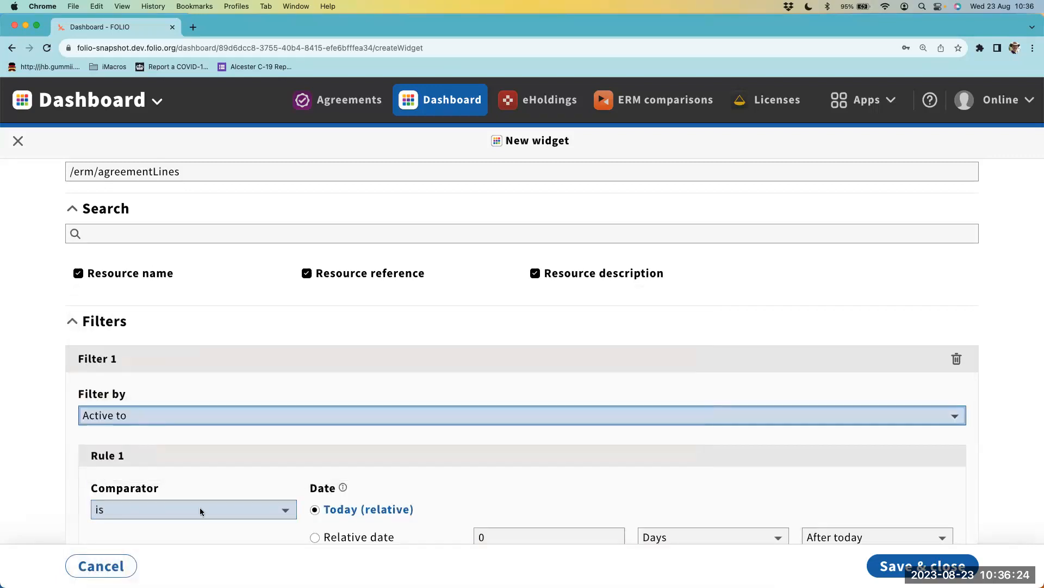
{"action": "scroll", "coordinate": [207, 450], "scroll_direction": "down", "scroll_amount": 1}
{"action": "left_click", "coordinate": [205, 457]}
{"action": "left_click", "coordinate": [193, 491]}
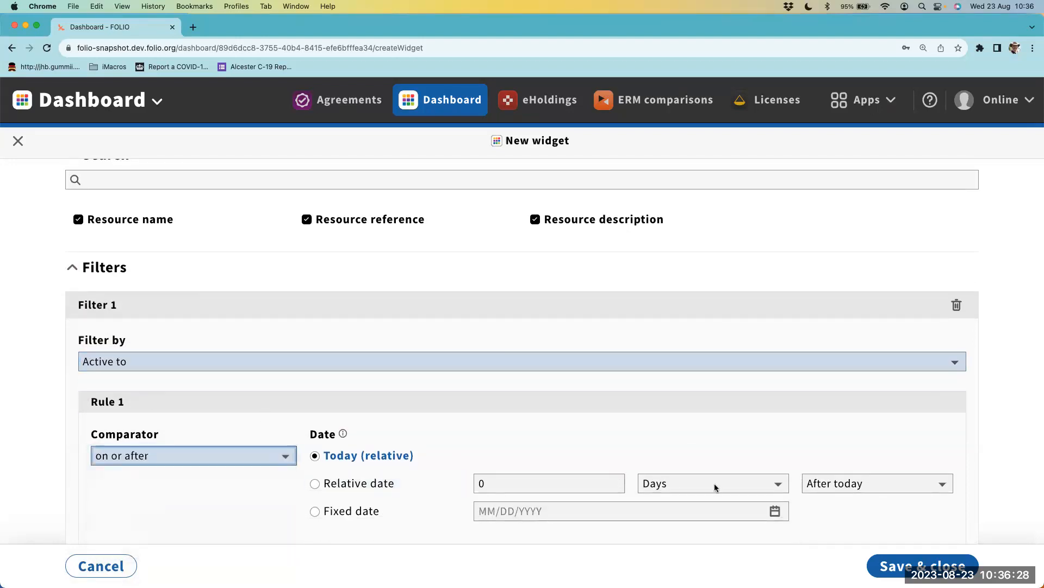
{"action": "left_click", "coordinate": [884, 563]}
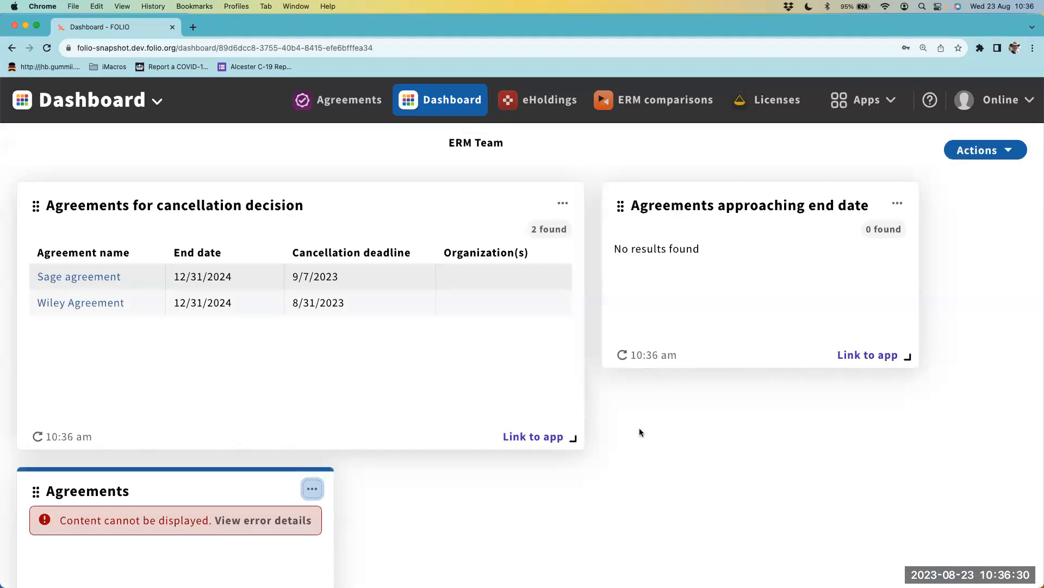
- Examine the error details of the Agreements widget and close them
{"action": "scroll", "coordinate": [403, 458], "scroll_direction": "down", "scroll_amount": 4}
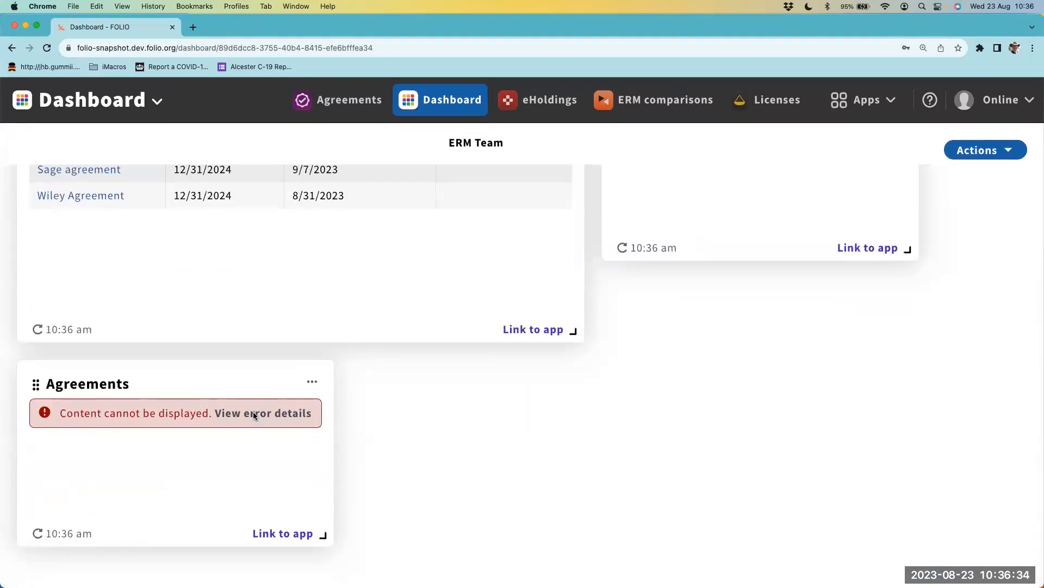
{"action": "left_click", "coordinate": [274, 413]}
{"action": "scroll", "coordinate": [363, 434], "scroll_direction": "down", "scroll_amount": 15}
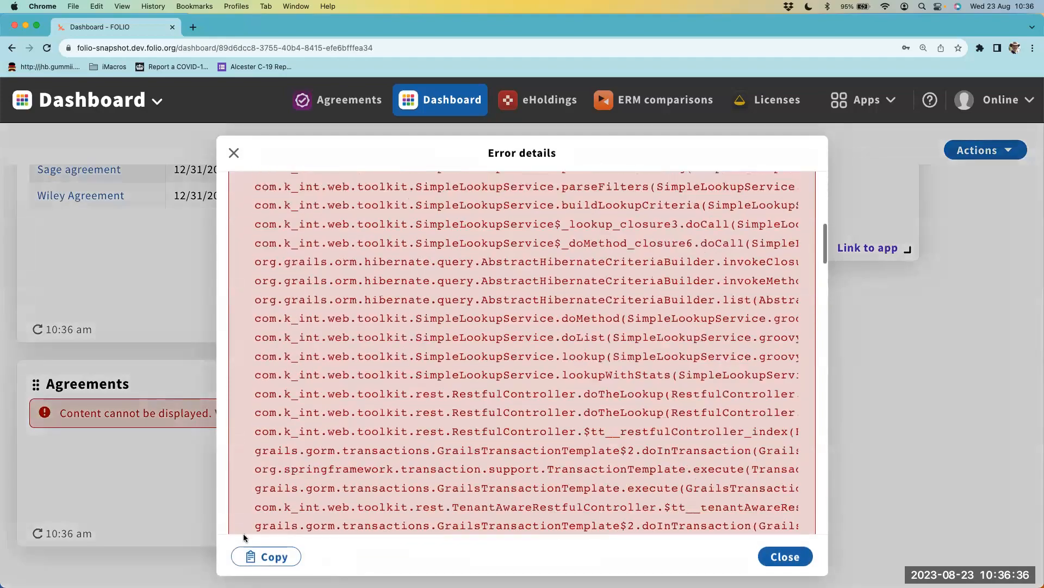
{"action": "left_click", "coordinate": [234, 152]}
- Delete the Agreements widget from the ERM Team dashboard
{"action": "left_click", "coordinate": [311, 382]}
{"action": "left_click", "coordinate": [298, 430]}
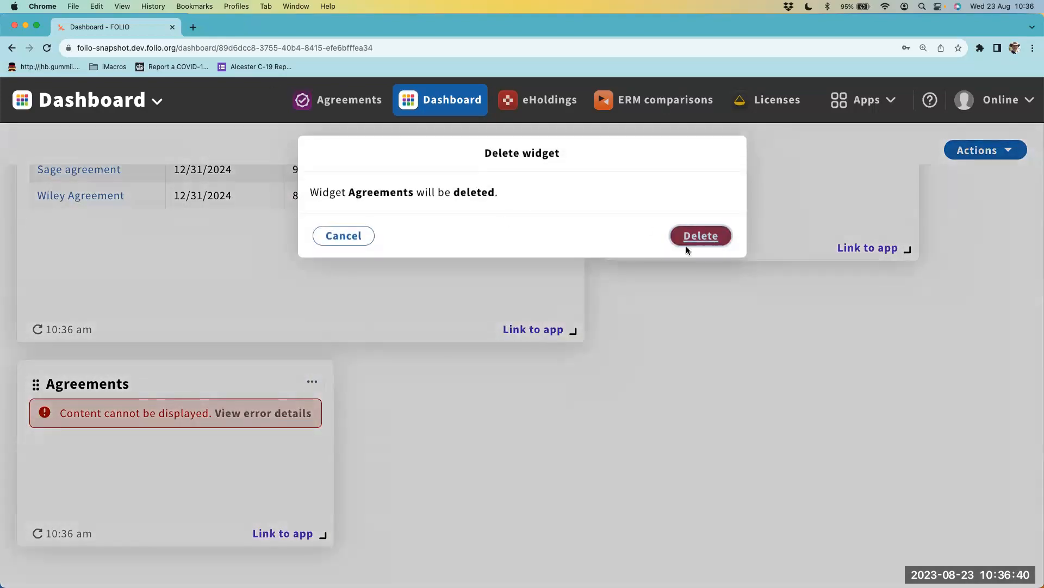
{"action": "left_click", "coordinate": [689, 243]}
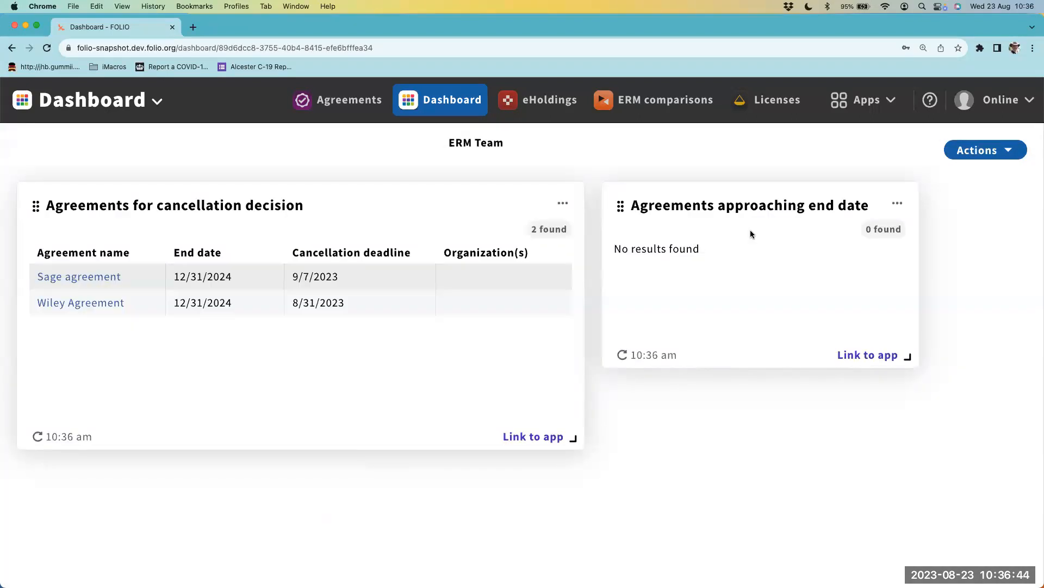
- Start a new widget on the ERM Team dashboard with the definition ERM Agreement Jobs
{"action": "left_click", "coordinate": [987, 158]}
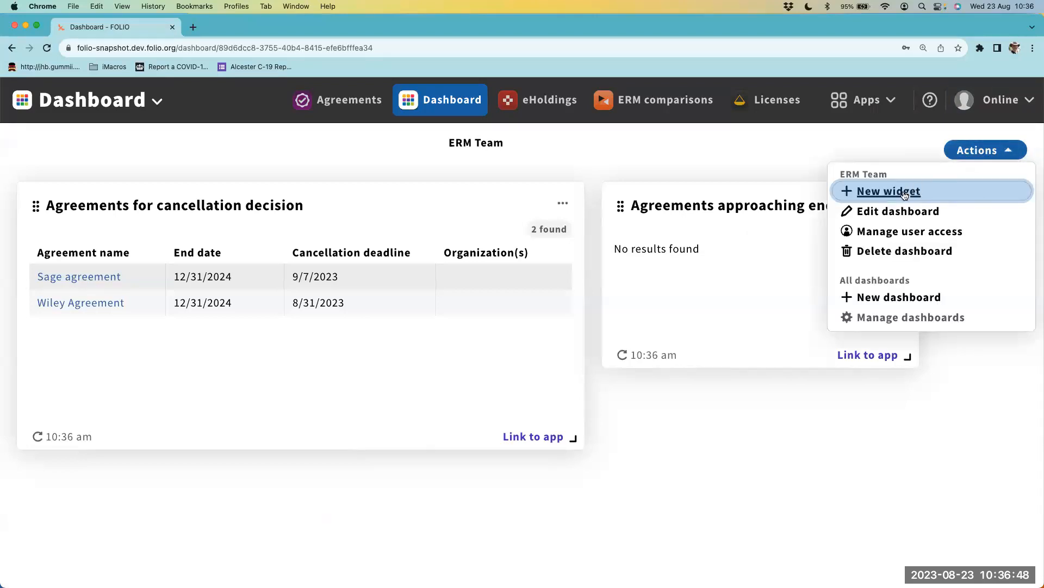
{"action": "left_click", "coordinate": [904, 193]}
{"action": "left_click", "coordinate": [727, 221]}
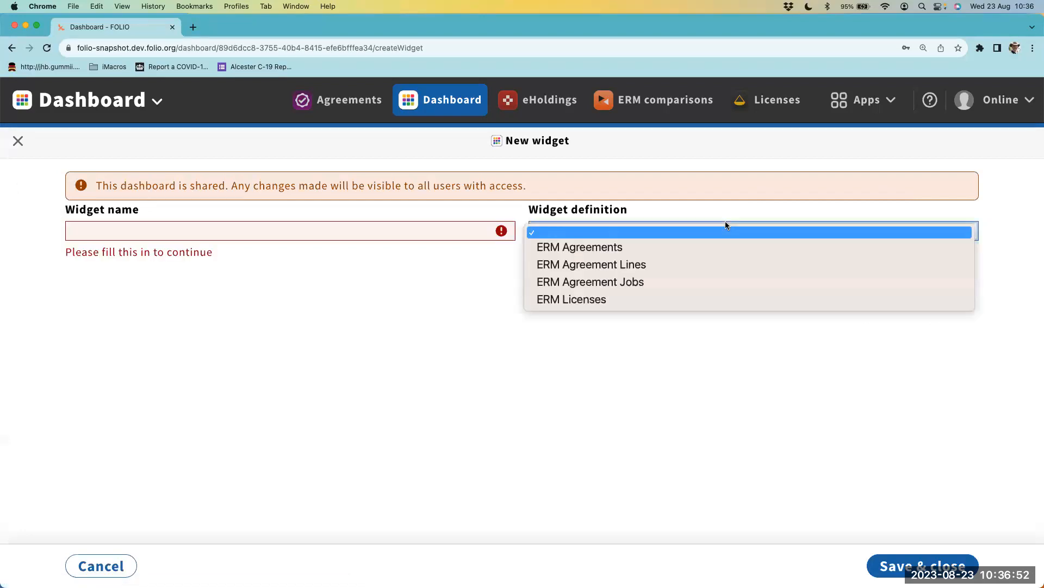
{"action": "left_click", "coordinate": [684, 282]}
{"action": "scroll", "coordinate": [401, 247], "scroll_direction": "down", "scroll_amount": 3}
{"action": "scroll", "coordinate": [377, 263], "scroll_direction": "up", "scroll_amount": 3}
{"action": "left_click", "coordinate": [348, 229]}
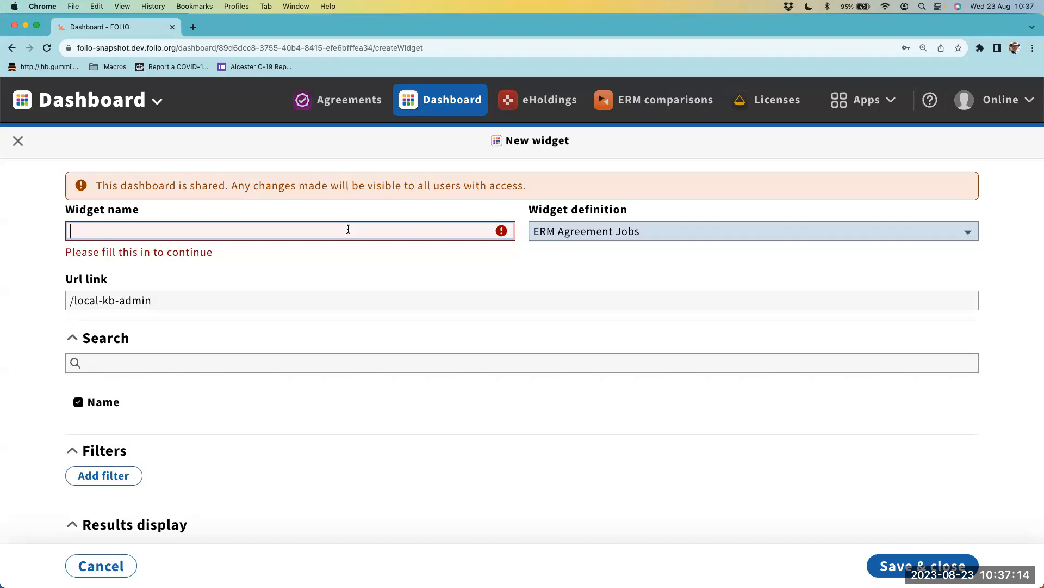
- Add a filter to the agreement jobs widget with the rule Job status is ended
{"action": "scroll", "coordinate": [218, 408], "scroll_direction": "down", "scroll_amount": 3}
{"action": "left_click", "coordinate": [115, 358]}
{"action": "scroll", "coordinate": [169, 459], "scroll_direction": "down", "scroll_amount": 2}
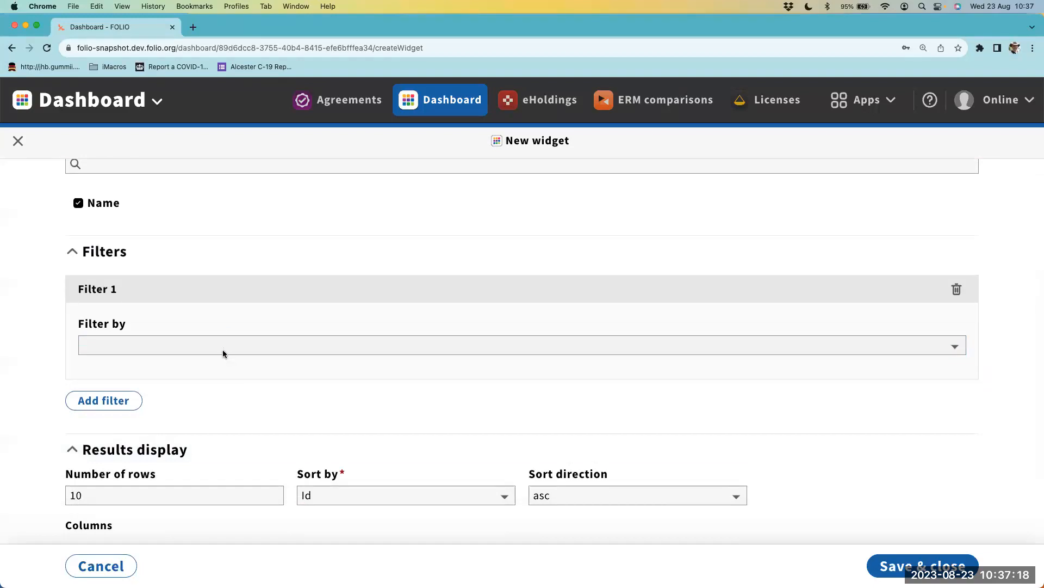
{"action": "left_click", "coordinate": [224, 351]}
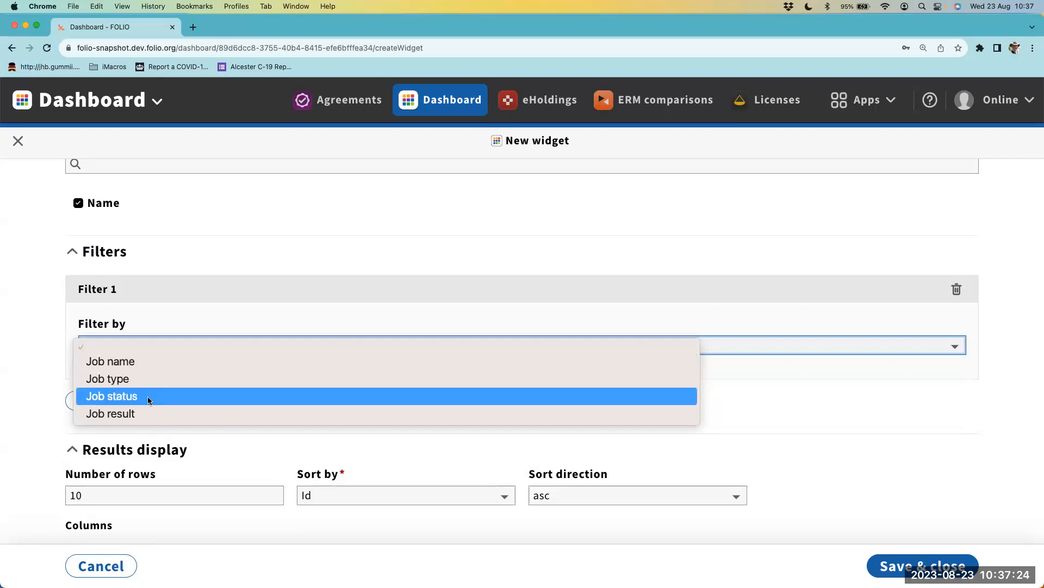
{"action": "left_click", "coordinate": [126, 401]}
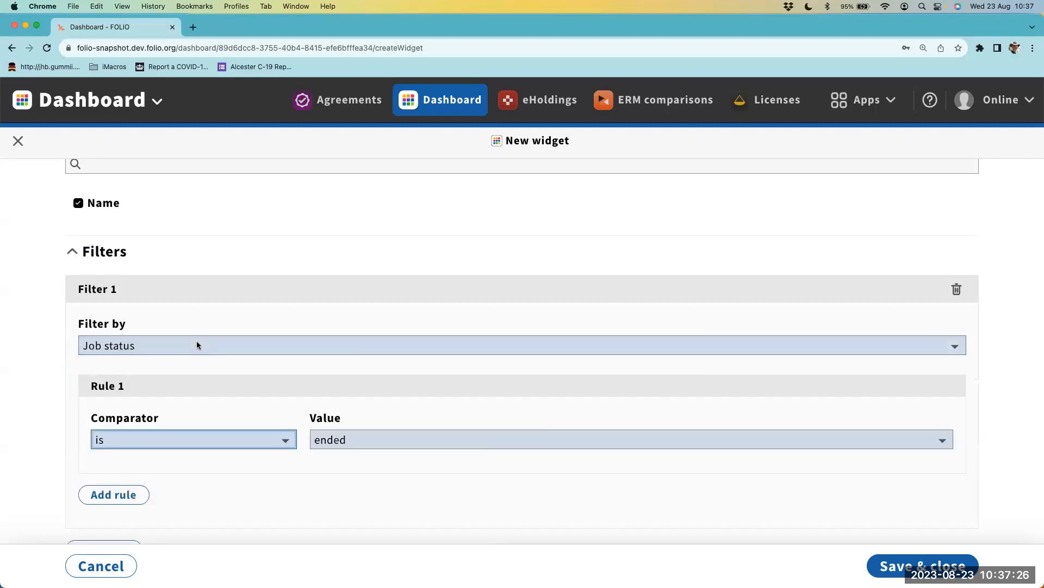
{"action": "scroll", "coordinate": [201, 341], "scroll_direction": "down", "scroll_amount": 3}
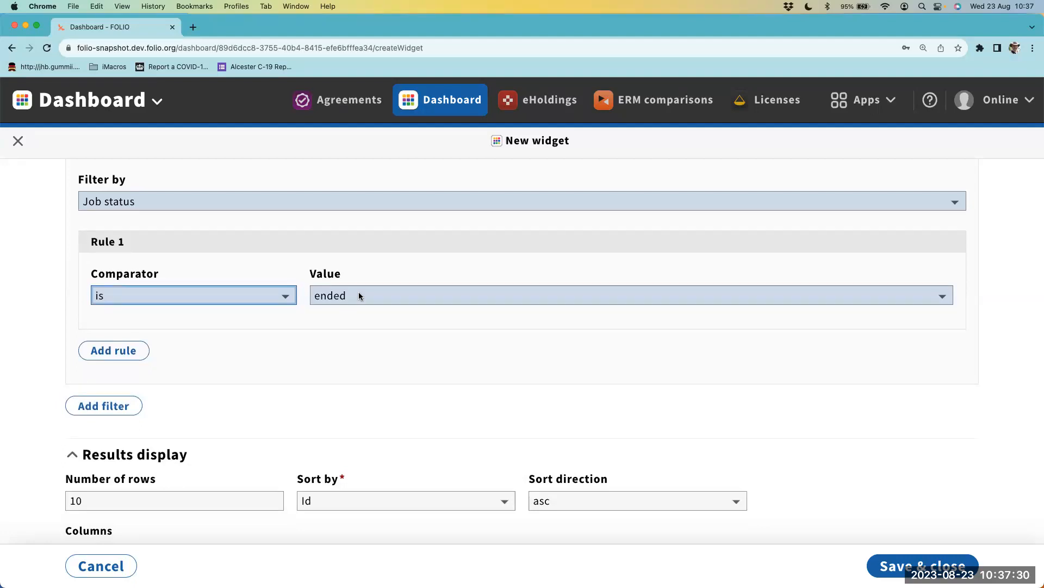
{"action": "left_click", "coordinate": [357, 295]}
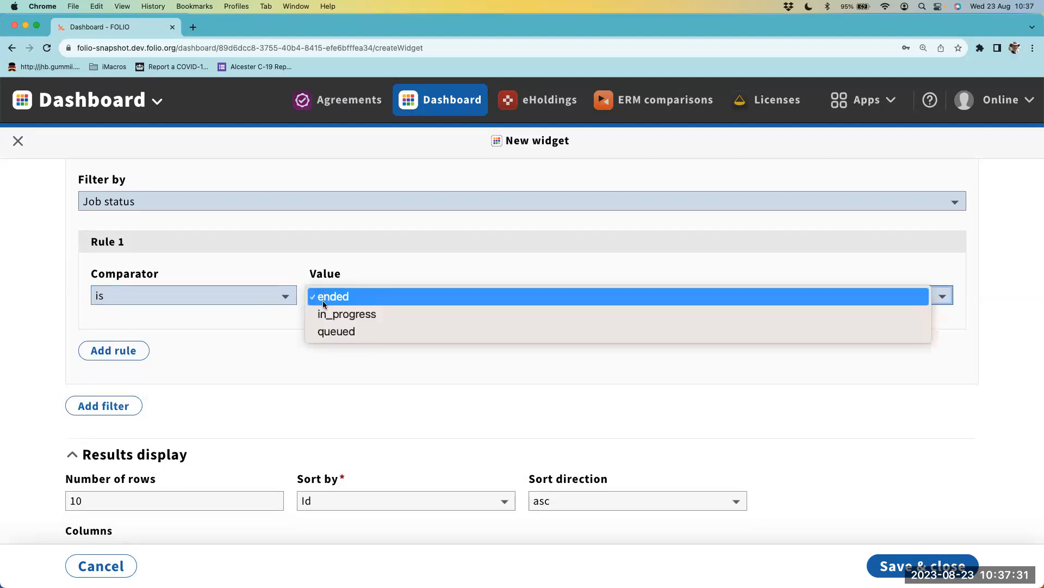
{"action": "left_click", "coordinate": [357, 297]}
- Add a second filter with the rule Job result is not success, and discard the unsaved widget
{"action": "left_click", "coordinate": [104, 405]}
{"action": "scroll", "coordinate": [167, 365], "scroll_direction": "down", "scroll_amount": 2}
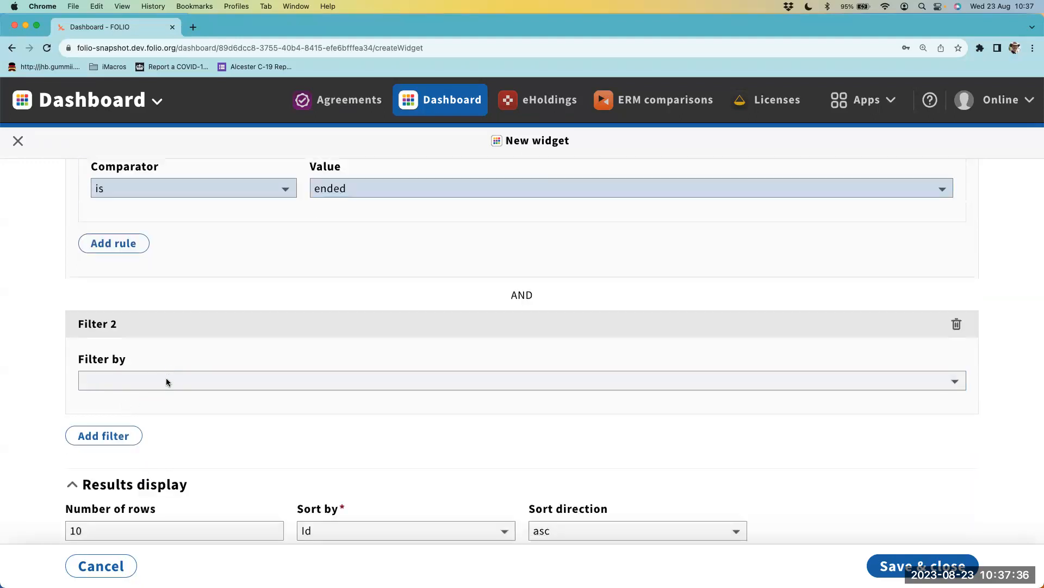
{"action": "left_click", "coordinate": [168, 381]}
{"action": "left_click", "coordinate": [141, 447]}
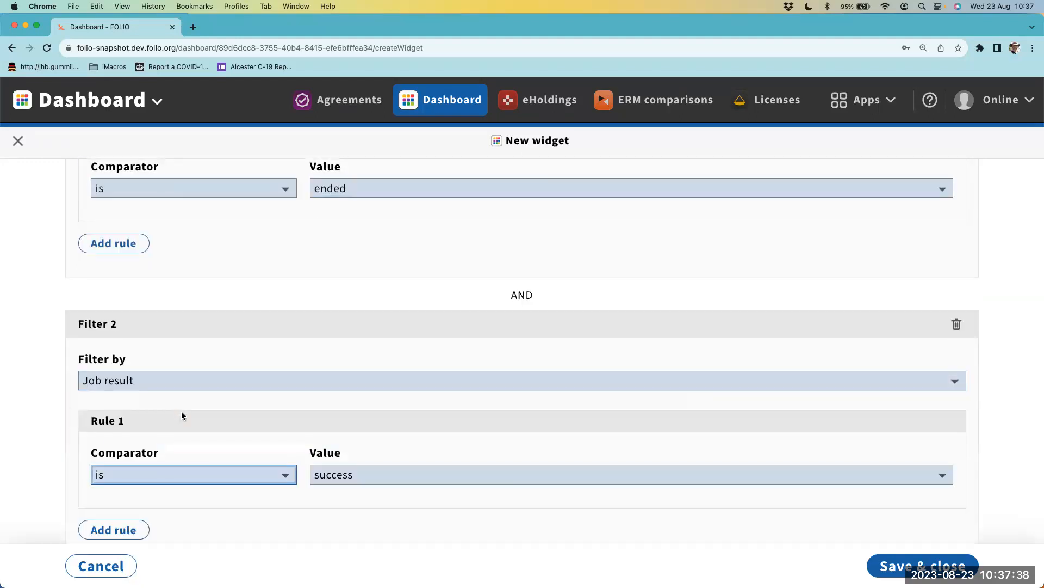
{"action": "scroll", "coordinate": [182, 416], "scroll_direction": "down", "scroll_amount": 2}
{"action": "left_click", "coordinate": [323, 388]}
{"action": "left_click", "coordinate": [251, 383]}
{"action": "left_click", "coordinate": [236, 400]}
{"action": "left_click", "coordinate": [359, 387]}
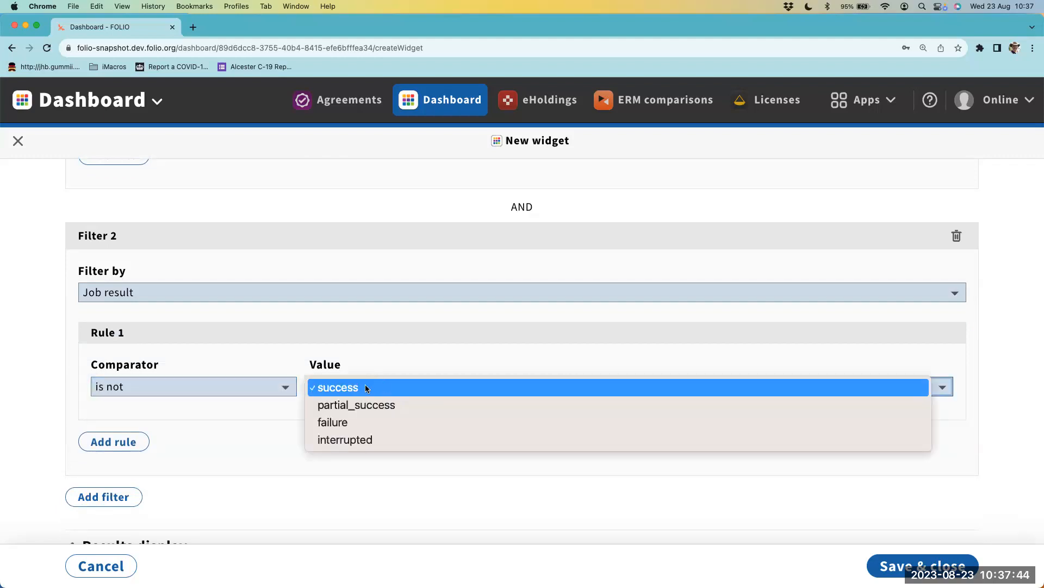
{"action": "left_click", "coordinate": [366, 388]}
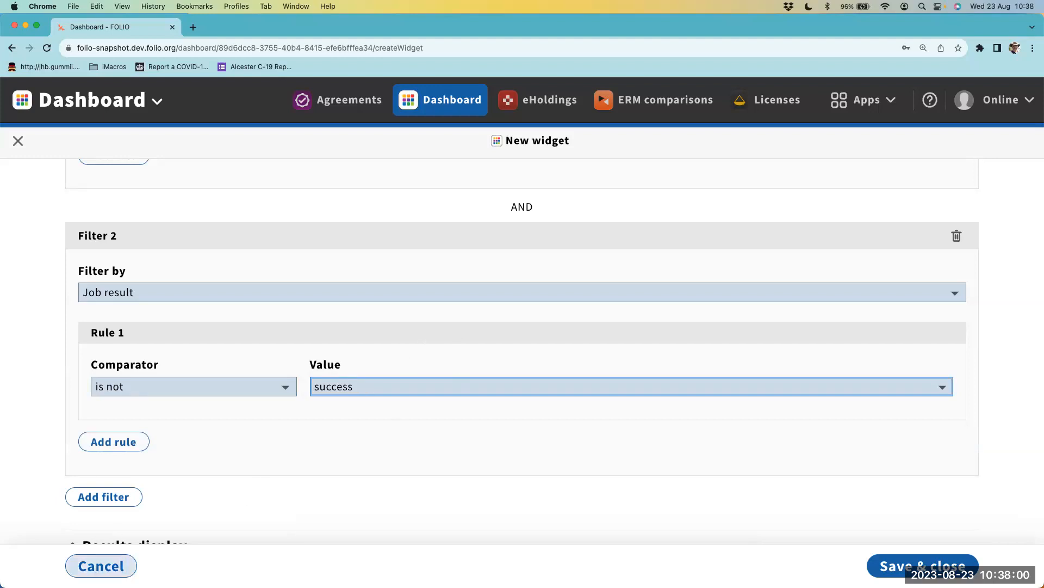
{"action": "left_click", "coordinate": [97, 567]}
- Start another new widget on the ERM Team dashboard with the definition ERM Licenses
{"action": "left_click", "coordinate": [977, 156]}
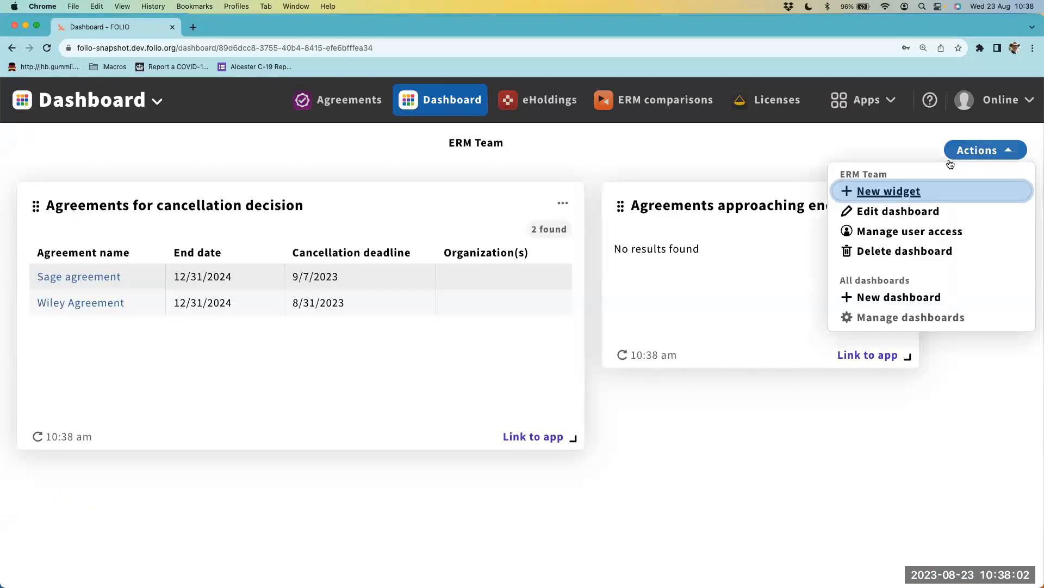
{"action": "left_click", "coordinate": [881, 191]}
{"action": "left_click", "coordinate": [573, 234]}
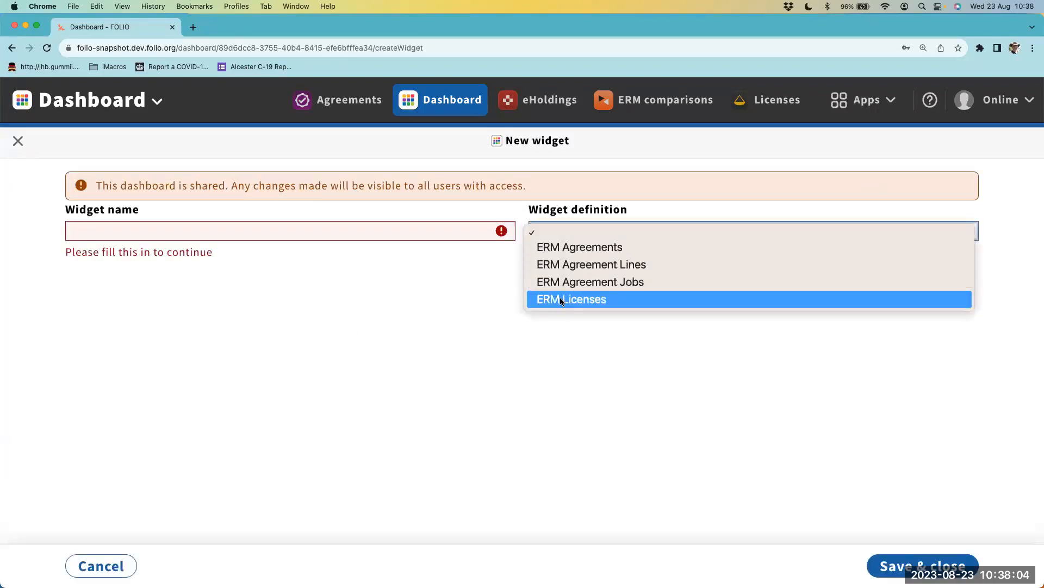
{"action": "left_click", "coordinate": [560, 298]}
{"action": "scroll", "coordinate": [319, 349], "scroll_direction": "up", "scroll_amount": 5}
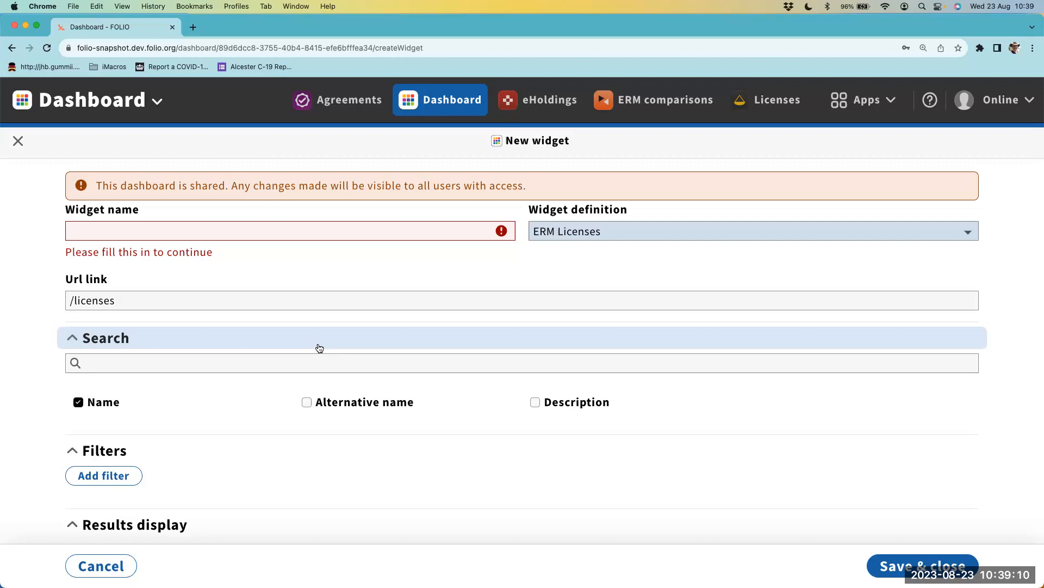
- Add a filter to the licenses widget by Has organizations with the comparator No
{"action": "scroll", "coordinate": [319, 348], "scroll_direction": "down", "scroll_amount": 3}
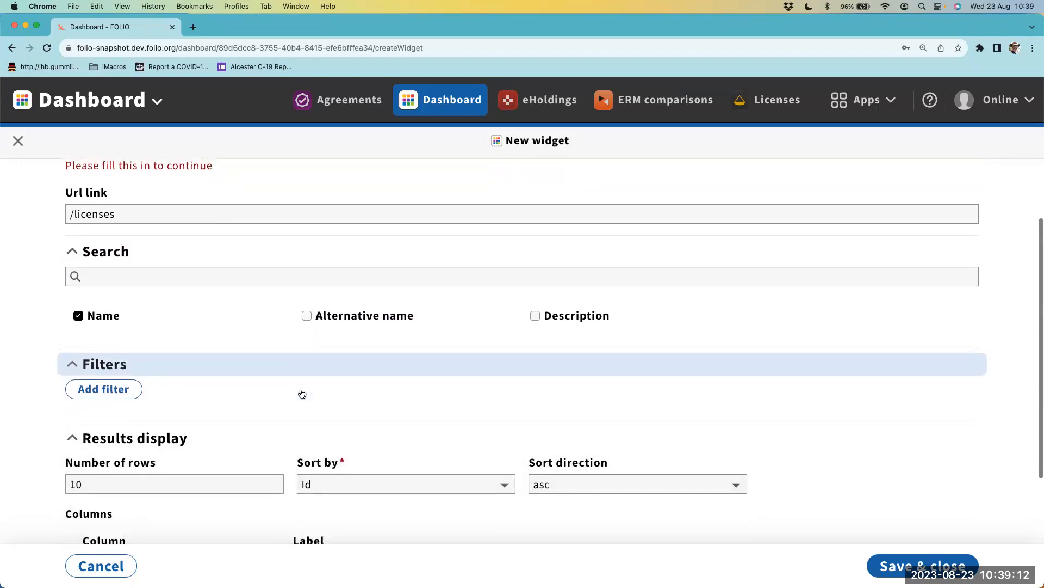
{"action": "scroll", "coordinate": [301, 393], "scroll_direction": "up", "scroll_amount": 2}
{"action": "scroll", "coordinate": [299, 392], "scroll_direction": "down", "scroll_amount": 2}
{"action": "left_click", "coordinate": [103, 376]}
{"action": "scroll", "coordinate": [136, 380], "scroll_direction": "down", "scroll_amount": 2}
{"action": "left_click", "coordinate": [175, 350]}
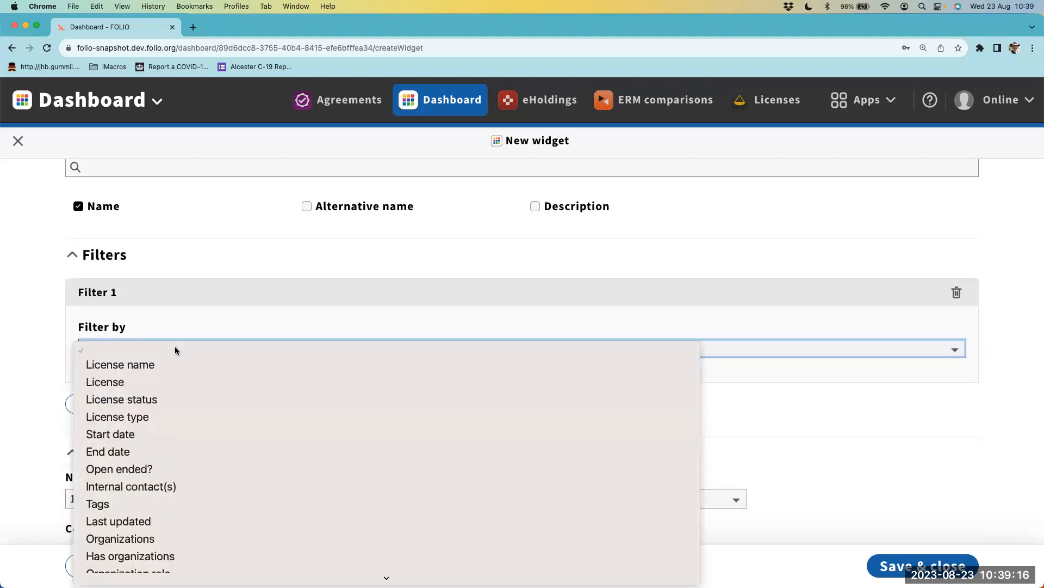
{"action": "left_click", "coordinate": [131, 555]}
{"action": "left_click", "coordinate": [200, 442]}
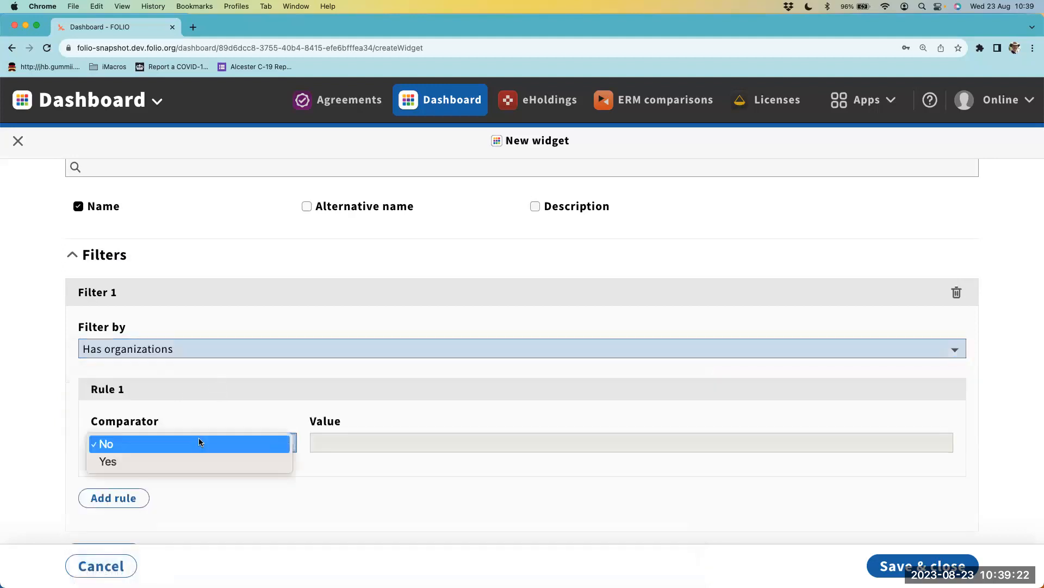
{"action": "left_click", "coordinate": [222, 444]}
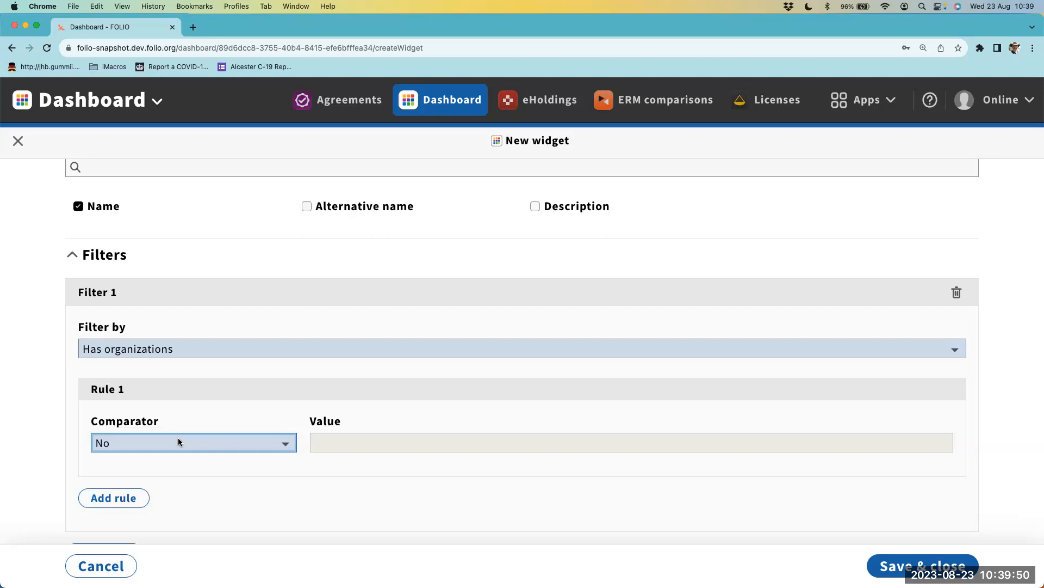
- Name the widget Licenses without orgs and save it to the dashboard
{"action": "scroll", "coordinate": [177, 441], "scroll_direction": "up", "scroll_amount": 5}
{"action": "left_click", "coordinate": [256, 222]}
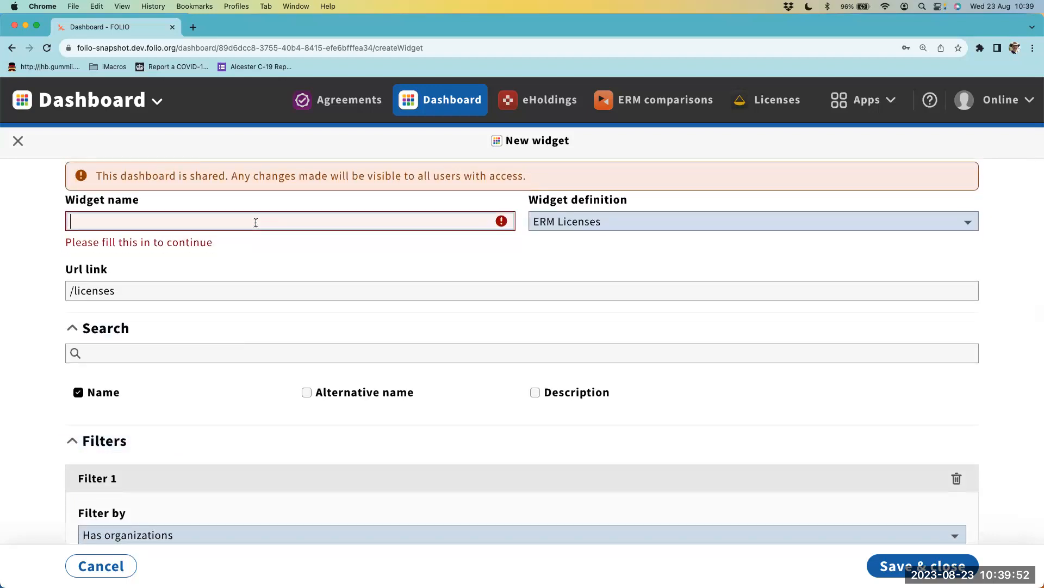
{"action": "type", "text": "Licenses without orgs"}
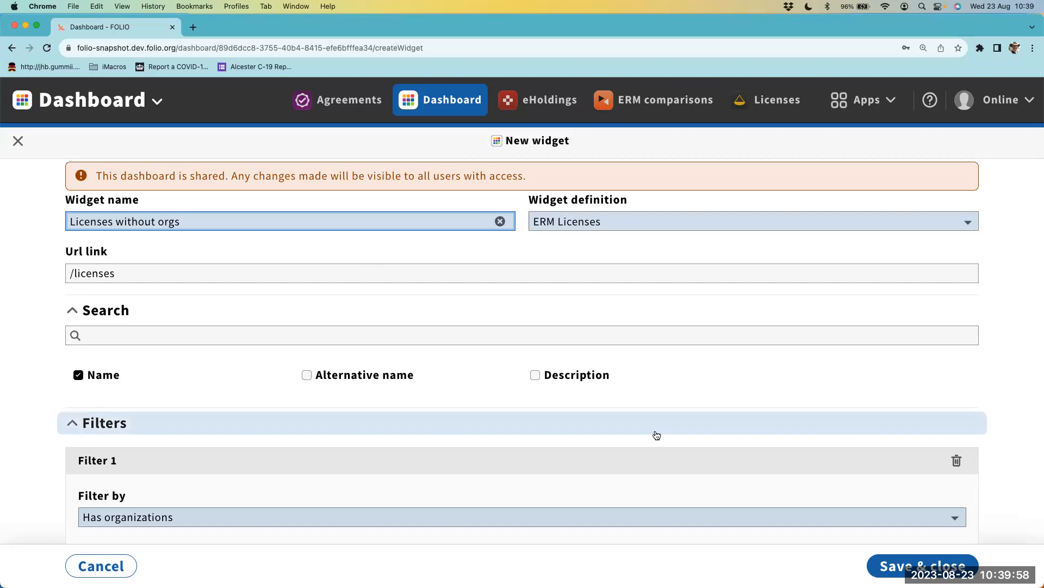
{"action": "left_click", "coordinate": [886, 565]}
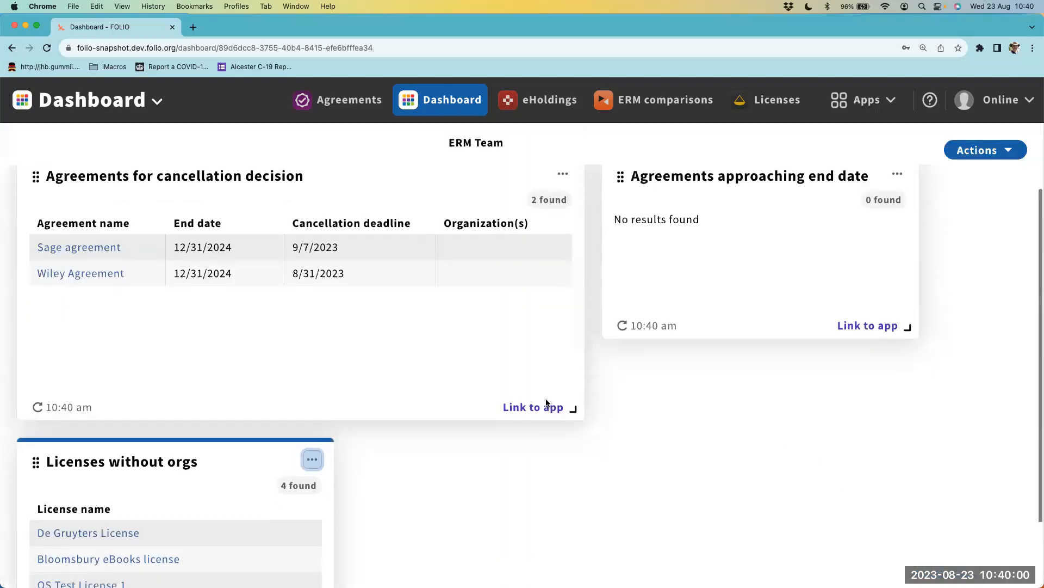
- Widen the Licenses without orgs widget to span the combined width of the two widgets above it
{"action": "scroll", "coordinate": [546, 398], "scroll_direction": "down", "scroll_amount": 3}
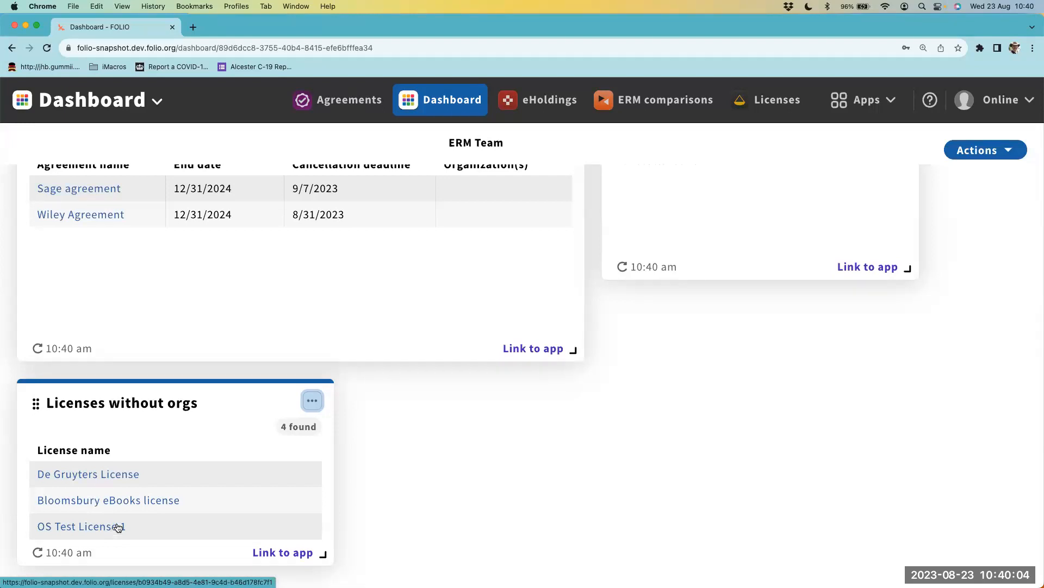
{"action": "left_click_drag", "start_coordinate": [322, 555], "coordinate": [853, 498]}
{"action": "left_click_drag", "start_coordinate": [825, 554], "coordinate": [927, 549]}
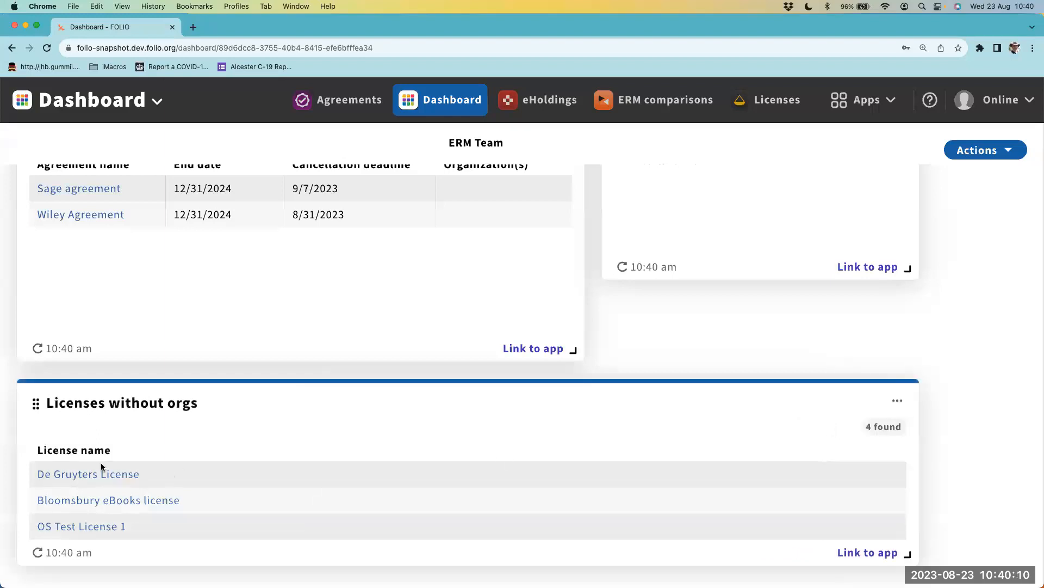
- View the De Gruyters License from the Licenses without orgs widget and return to the ERM Team dashboard
{"action": "scroll", "coordinate": [90, 490], "scroll_direction": "up", "scroll_amount": 3}
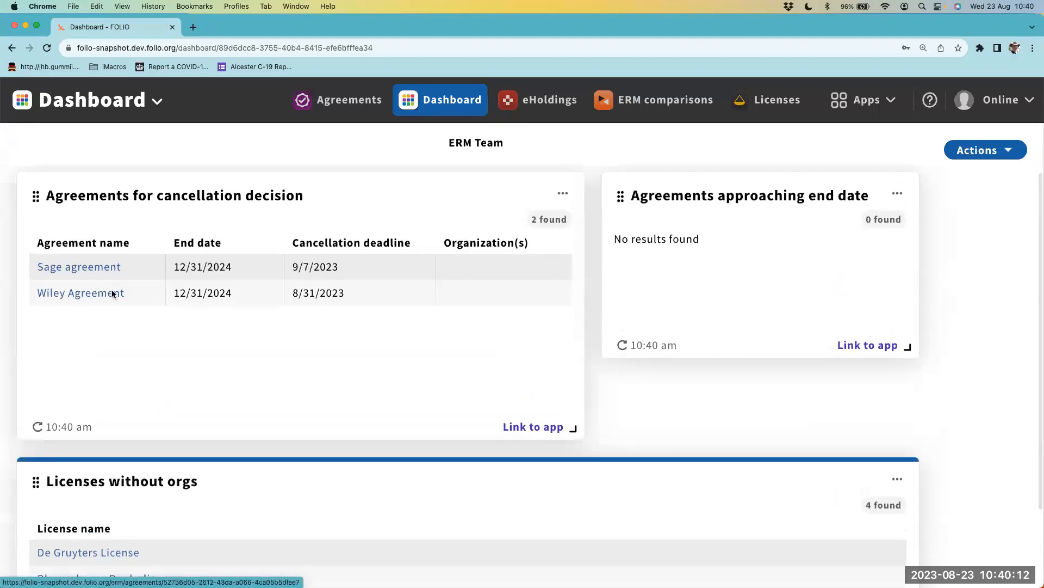
{"action": "scroll", "coordinate": [112, 385], "scroll_direction": "down", "scroll_amount": 2}
{"action": "left_click", "coordinate": [80, 459]}
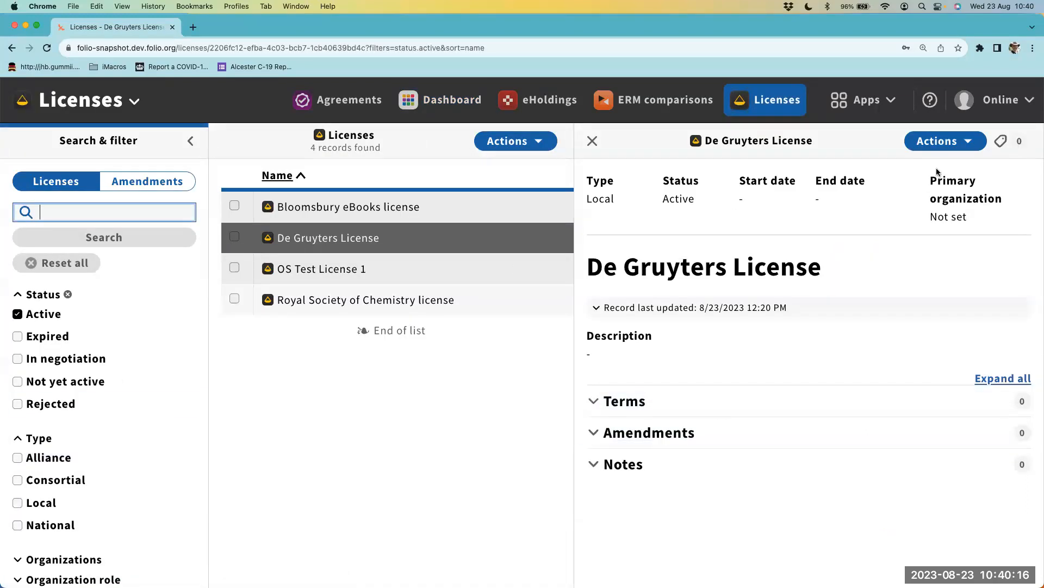
{"action": "left_click", "coordinate": [441, 100]}
{"action": "scroll", "coordinate": [324, 361], "scroll_direction": "down", "scroll_amount": 3}
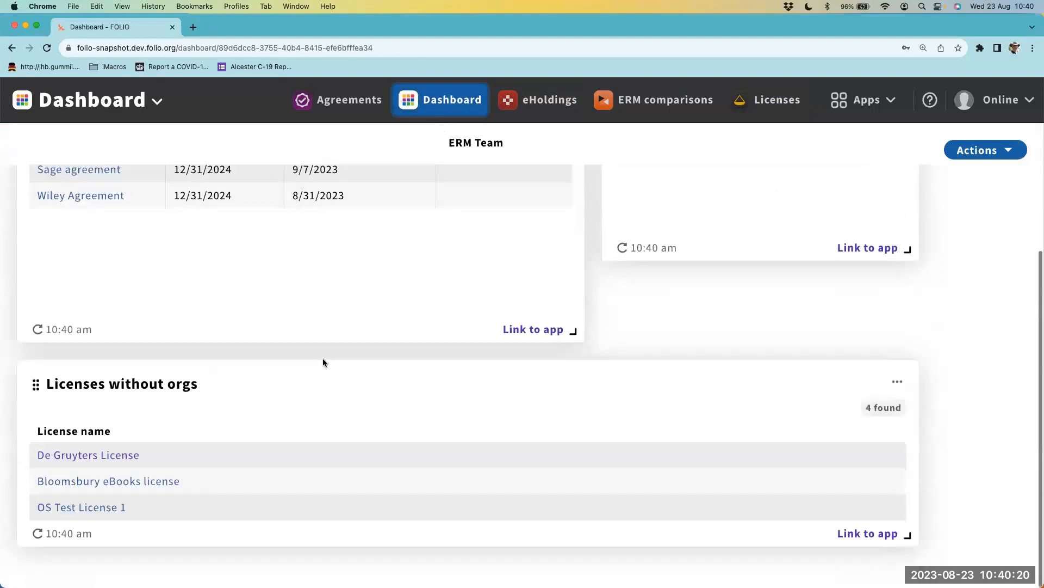
{"action": "left_click", "coordinate": [465, 100]}
{"action": "scroll", "coordinate": [309, 427], "scroll_direction": "down", "scroll_amount": 3}
- Open the De Gruyters License from the Licenses without orgs widget for editing
{"action": "left_click", "coordinate": [103, 457]}
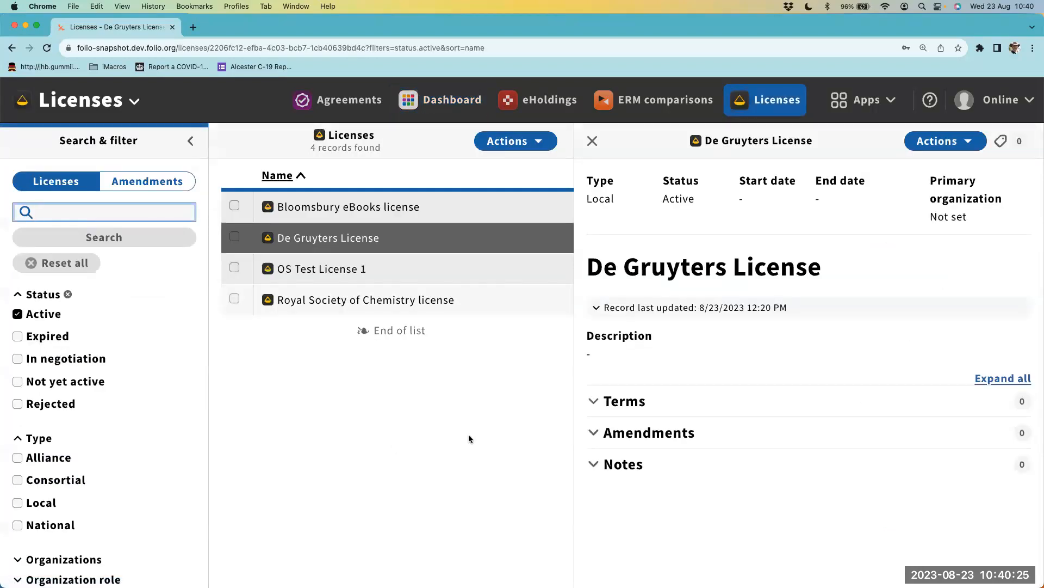
{"action": "left_click", "coordinate": [946, 144]}
{"action": "left_click", "coordinate": [868, 168]}
{"action": "scroll", "coordinate": [644, 386], "scroll_direction": "down", "scroll_amount": 10}
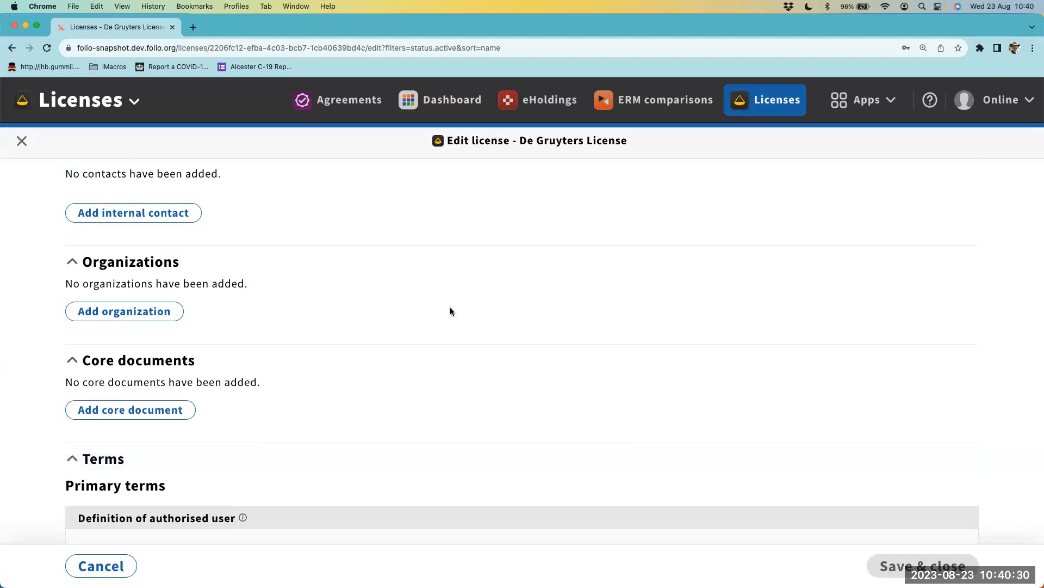
- Add an organization to the license and link it to Bibsam
{"action": "left_click", "coordinate": [140, 316]}
{"action": "left_click", "coordinate": [921, 348]}
{"action": "type", "text": "de"}
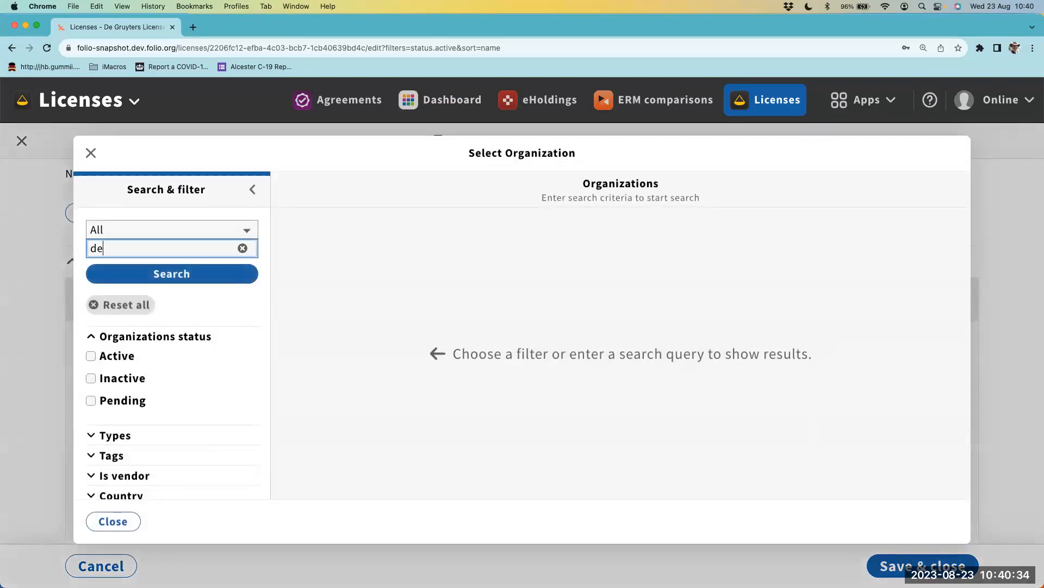
{"action": "key", "text": "Return"}
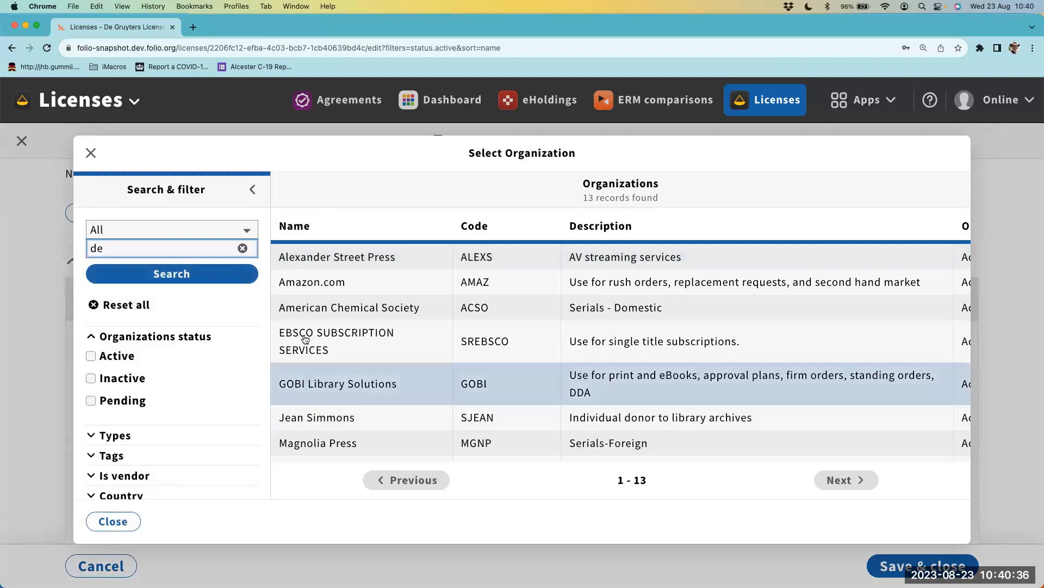
{"action": "double_click", "coordinate": [193, 249]}
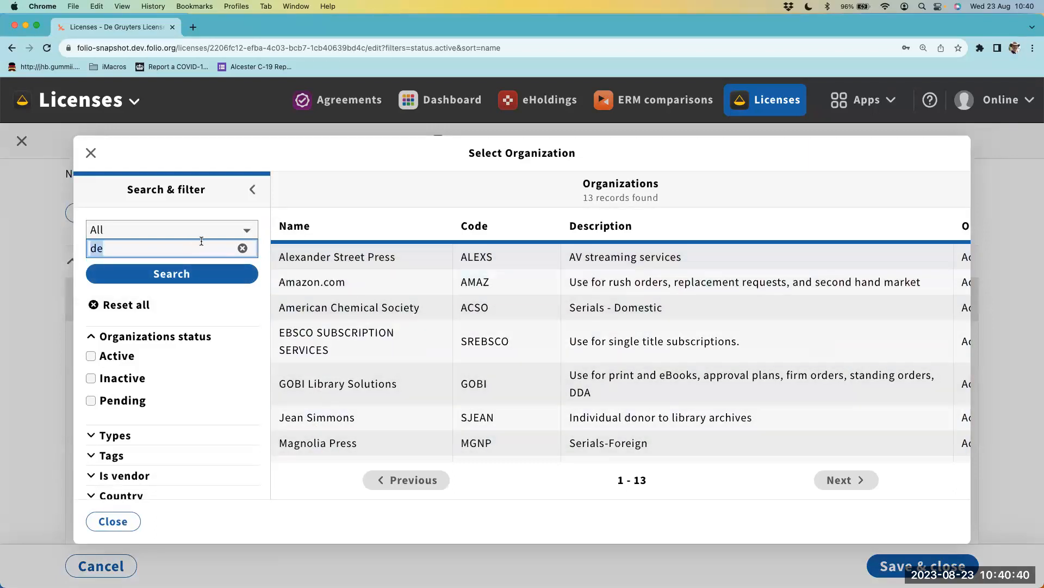
{"action": "type", "text": "bibsam"}
{"action": "key", "text": "Return"}
{"action": "left_click", "coordinate": [305, 306]}
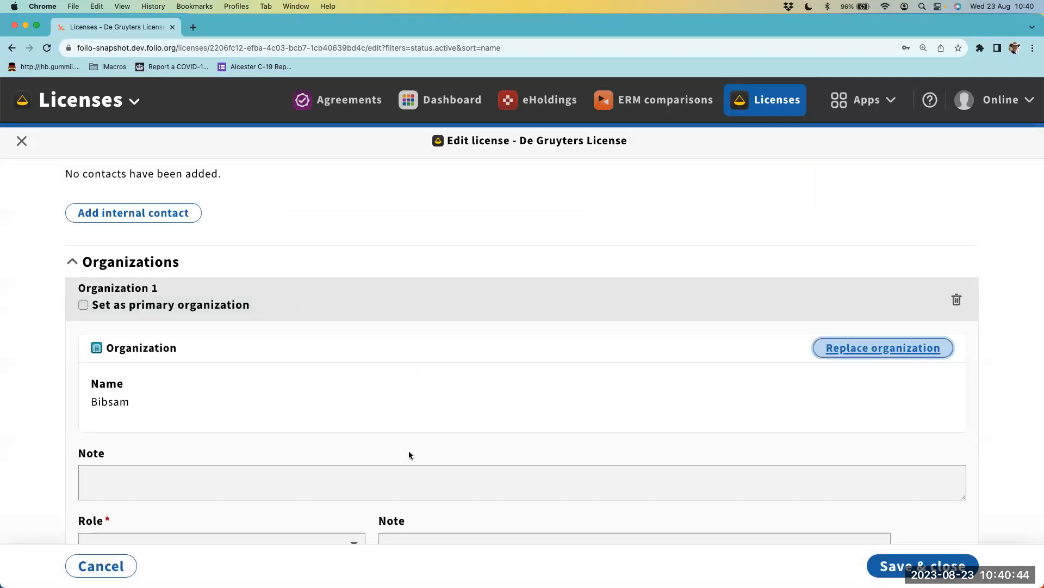
- Give the Bibsam organization the role Licensor and save the license
{"action": "scroll", "coordinate": [409, 450], "scroll_direction": "down", "scroll_amount": 3}
{"action": "left_click", "coordinate": [288, 382]}
{"action": "left_click", "coordinate": [273, 396]}
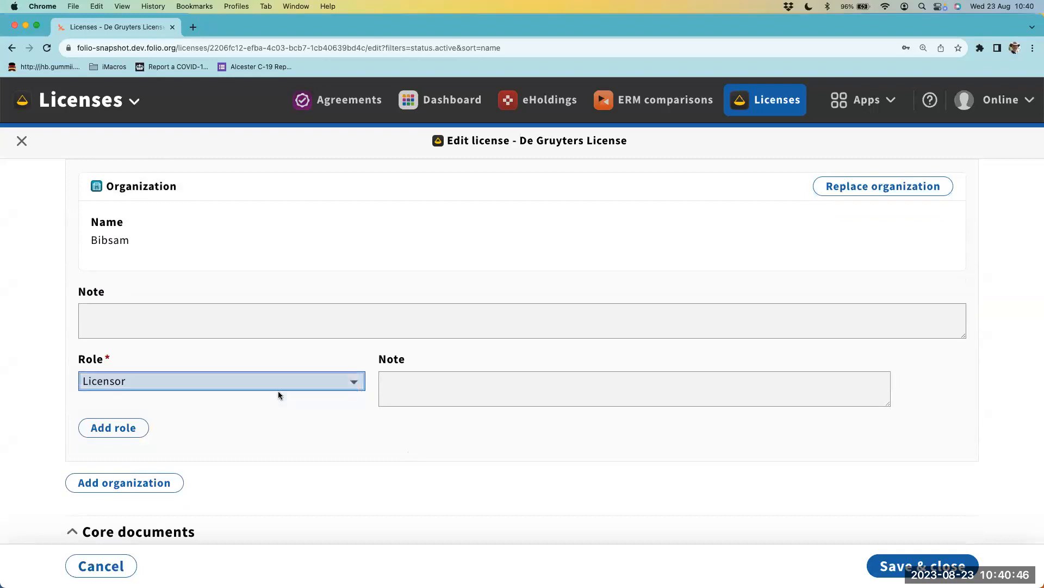
{"action": "left_click", "coordinate": [921, 566]}
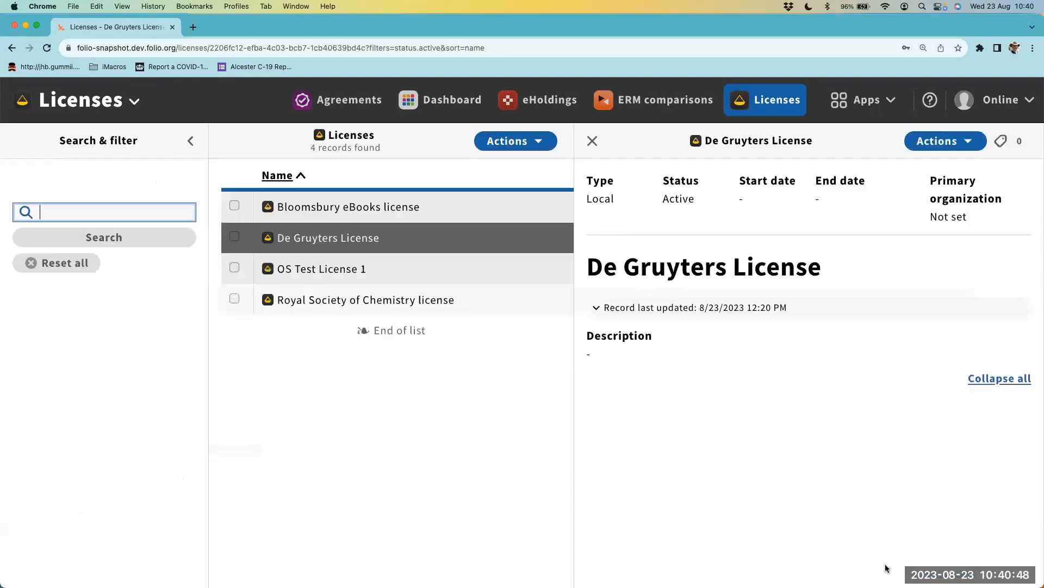
- Return to the ERM Team dashboard and refresh the Licenses without orgs widget
{"action": "left_click", "coordinate": [437, 96]}
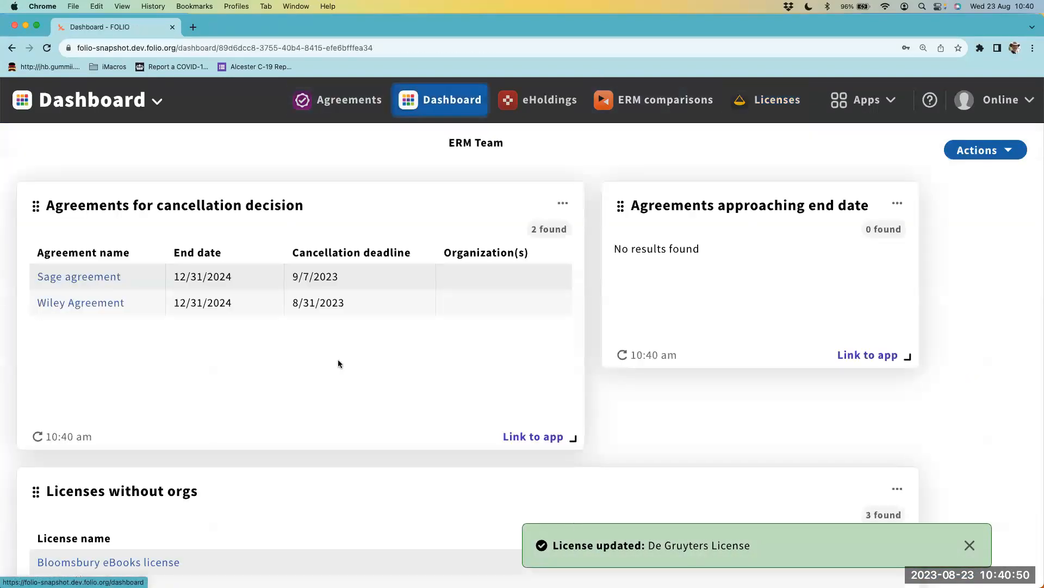
{"action": "scroll", "coordinate": [338, 359], "scroll_direction": "down", "scroll_amount": 3}
{"action": "left_click", "coordinate": [37, 533]}
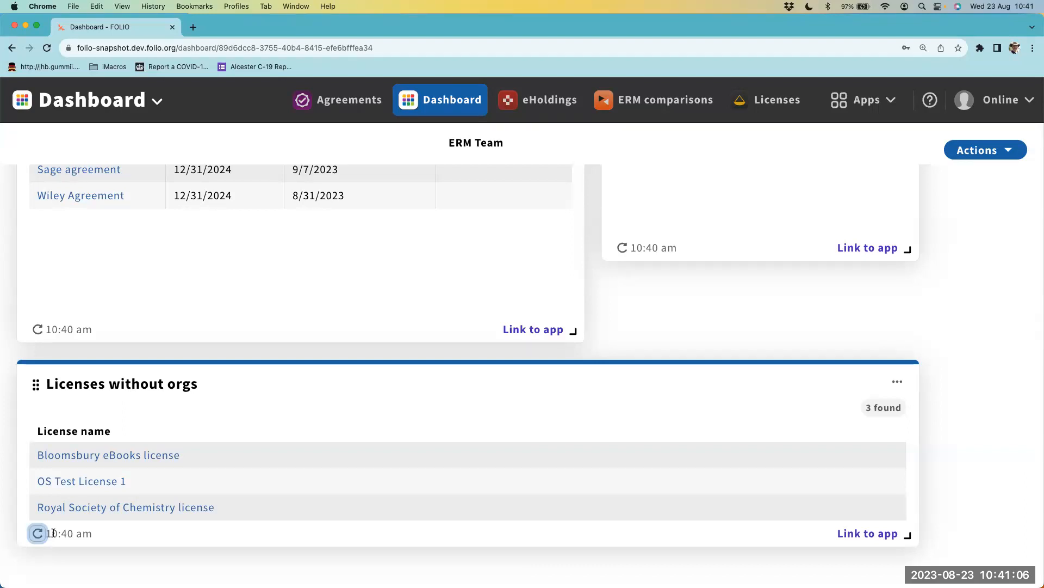
- Start a new widget on the ERM Team dashboard named License shortcut with the definition ERM Licenses
{"action": "left_click", "coordinate": [979, 151]}
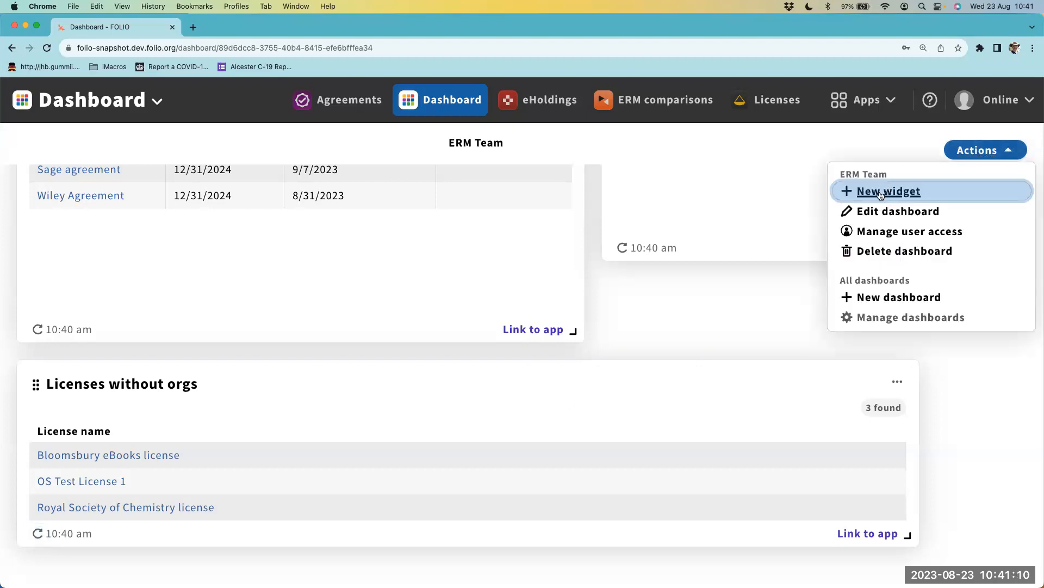
{"action": "left_click", "coordinate": [881, 193]}
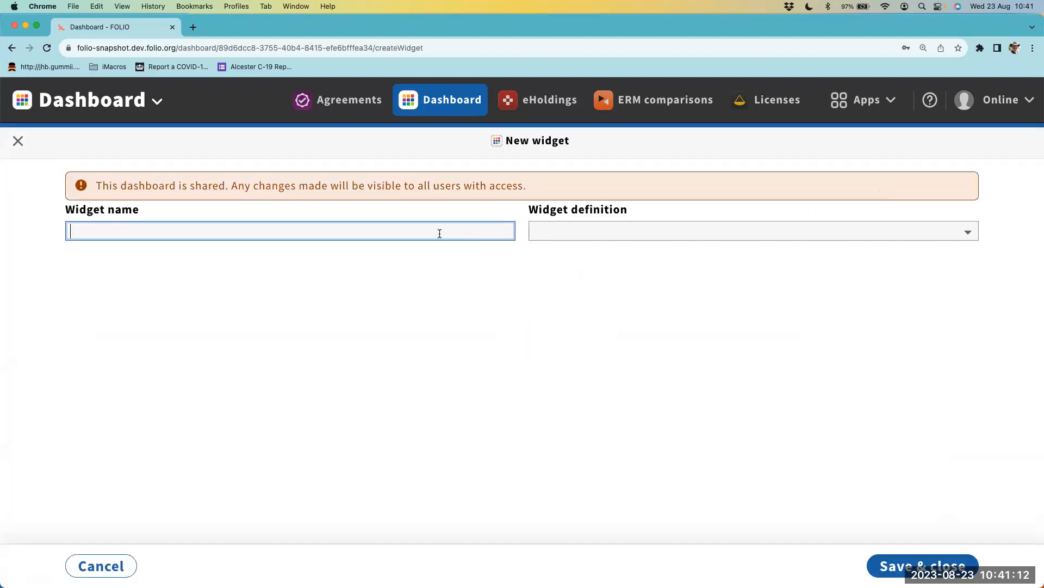
{"action": "type", "text": "Shor"}
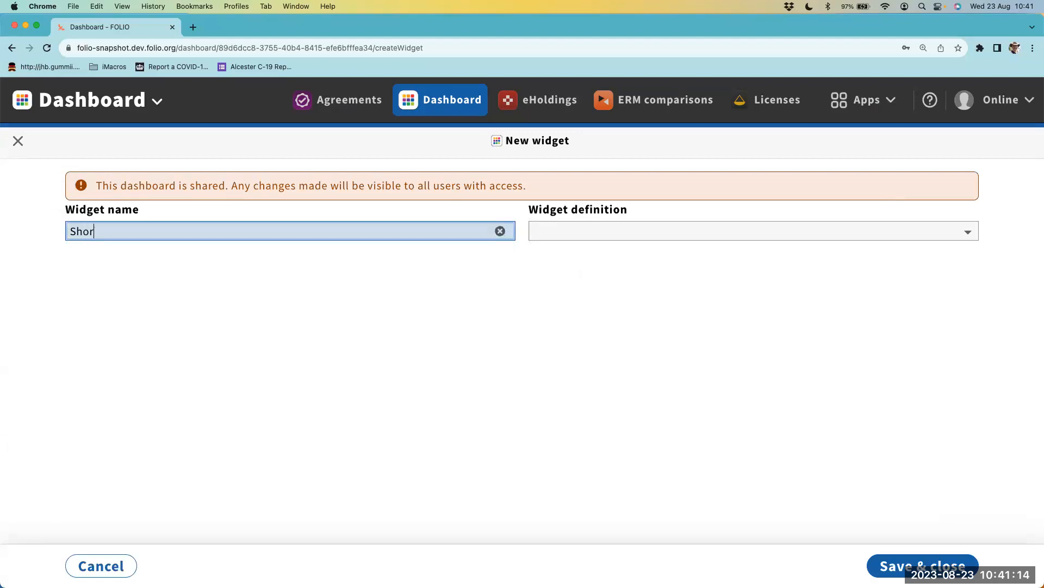
{"action": "type", "text": "tcut"}
{"action": "key", "text": "super+a"}
{"action": "type", "text": "ic"}
{"action": "key", "text": "BackSpace"}
{"action": "key", "text": "BackSpace"}
{"action": "type", "text": "License shortcut"}
{"action": "left_click", "coordinate": [670, 225]}
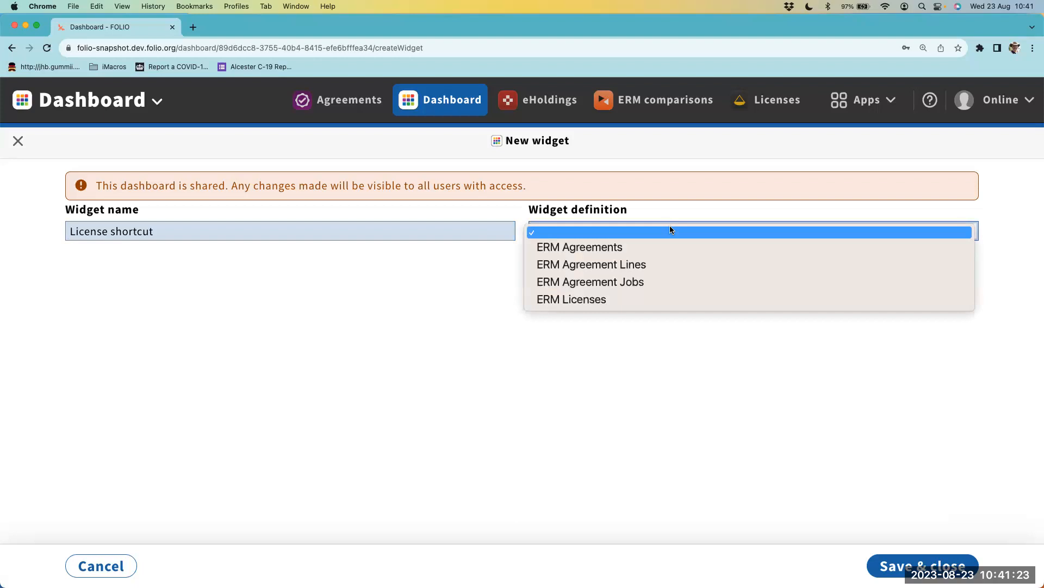
{"action": "left_click", "coordinate": [631, 299]}
{"action": "scroll", "coordinate": [524, 326], "scroll_direction": "down", "scroll_amount": 5}
{"action": "scroll", "coordinate": [346, 357], "scroll_direction": "up", "scroll_amount": 3}
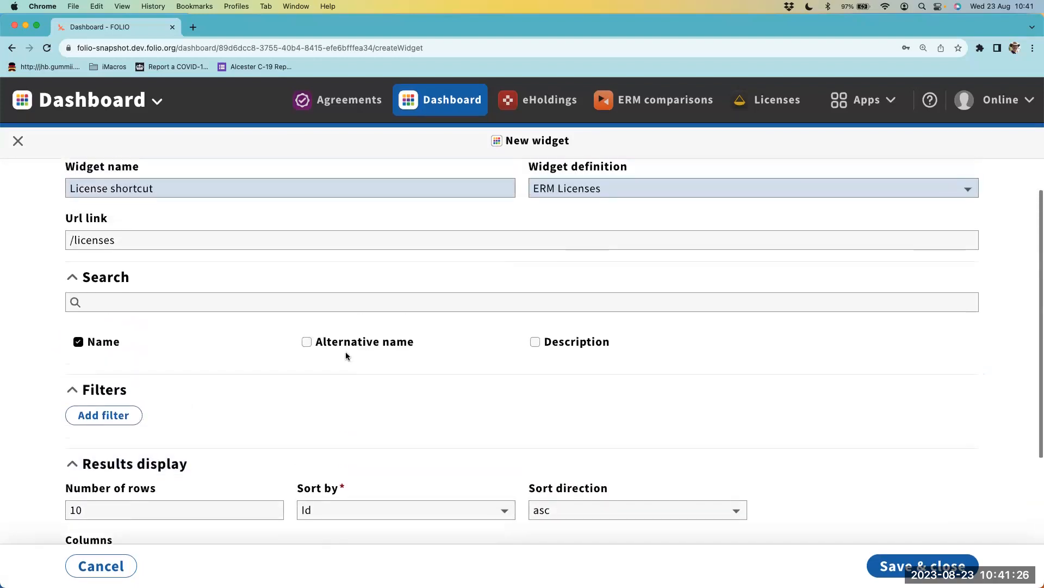
- Filter the widget by License is Royal Society of Chemistry license and save it to the dashboard
{"action": "left_click", "coordinate": [103, 415]}
{"action": "scroll", "coordinate": [235, 410], "scroll_direction": "down", "scroll_amount": 3}
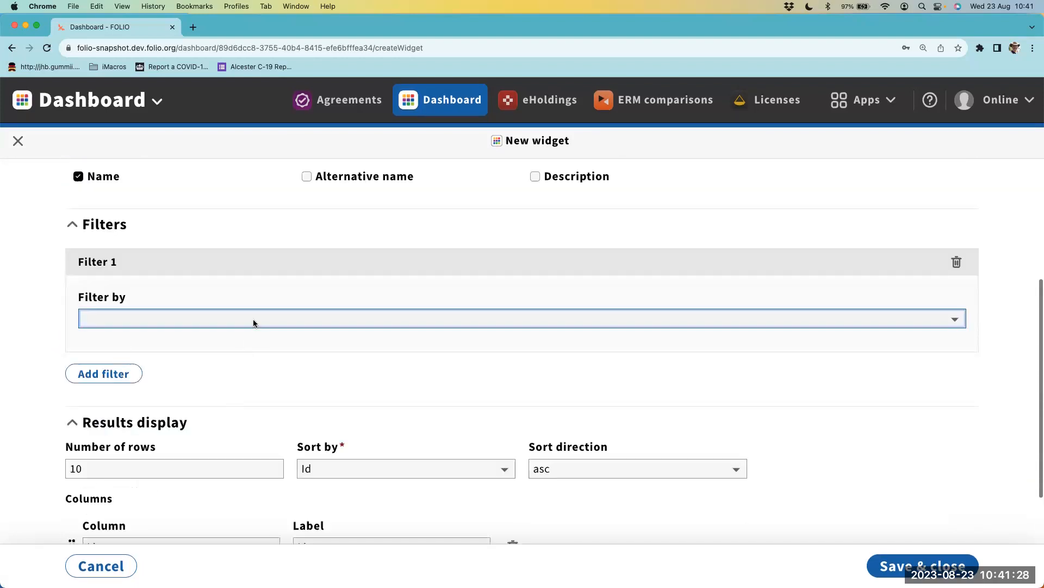
{"action": "left_click", "coordinate": [254, 321]}
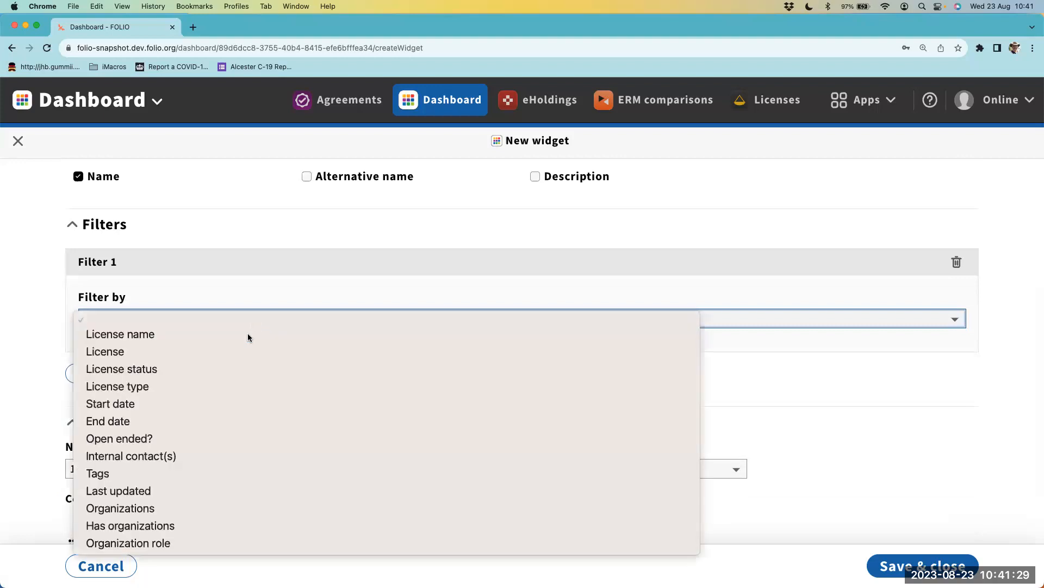
{"action": "left_click", "coordinate": [218, 351]}
{"action": "scroll", "coordinate": [250, 371], "scroll_direction": "down", "scroll_amount": 3}
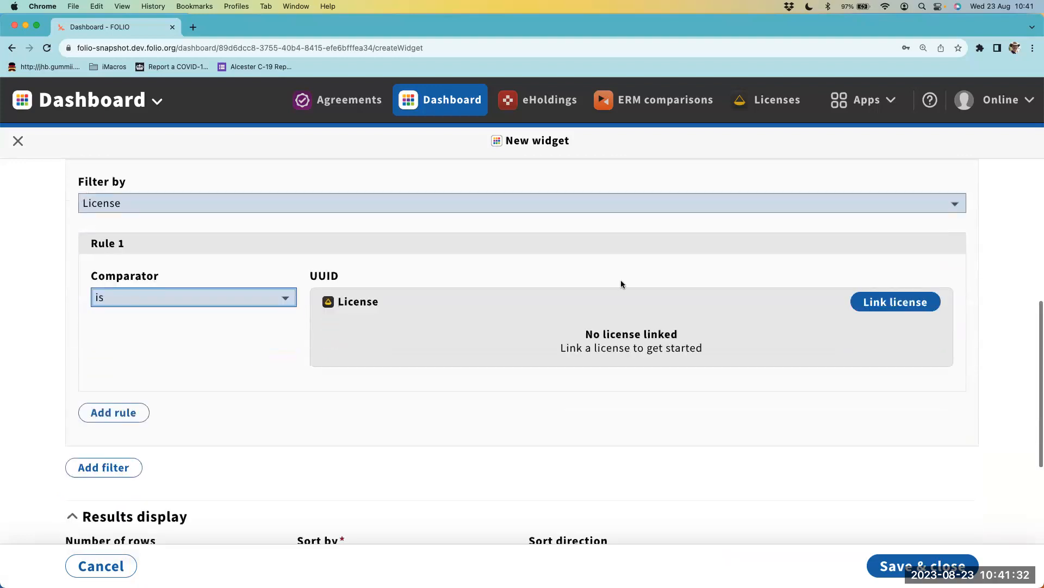
{"action": "left_click", "coordinate": [897, 303]}
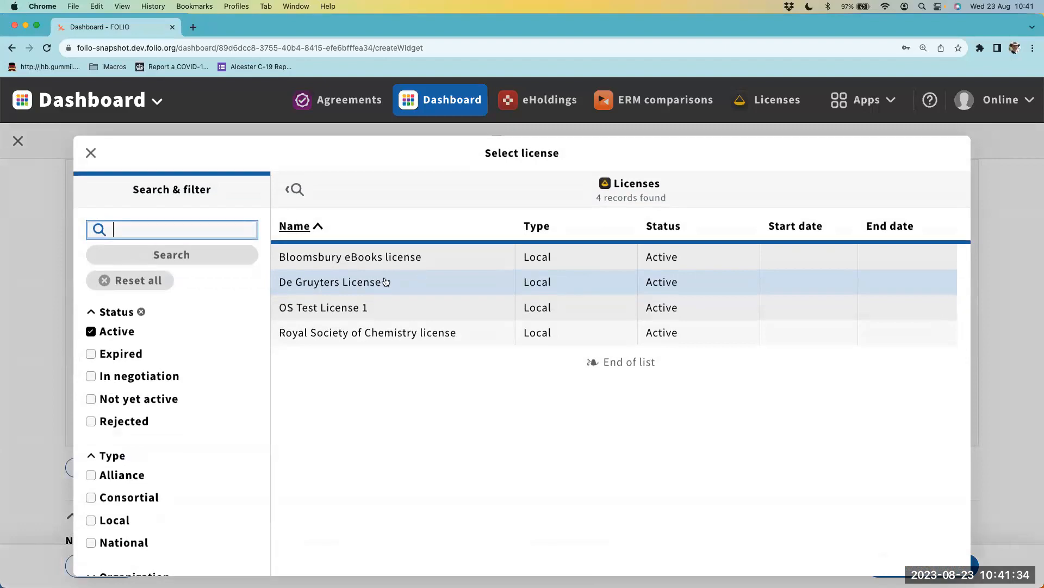
{"action": "left_click", "coordinate": [357, 335]}
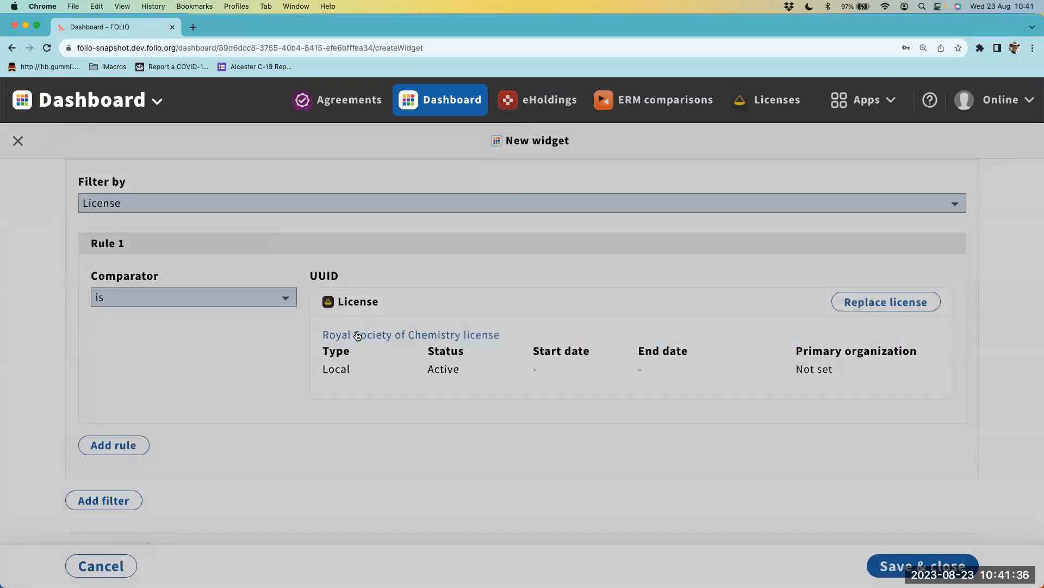
{"action": "left_click", "coordinate": [906, 564]}
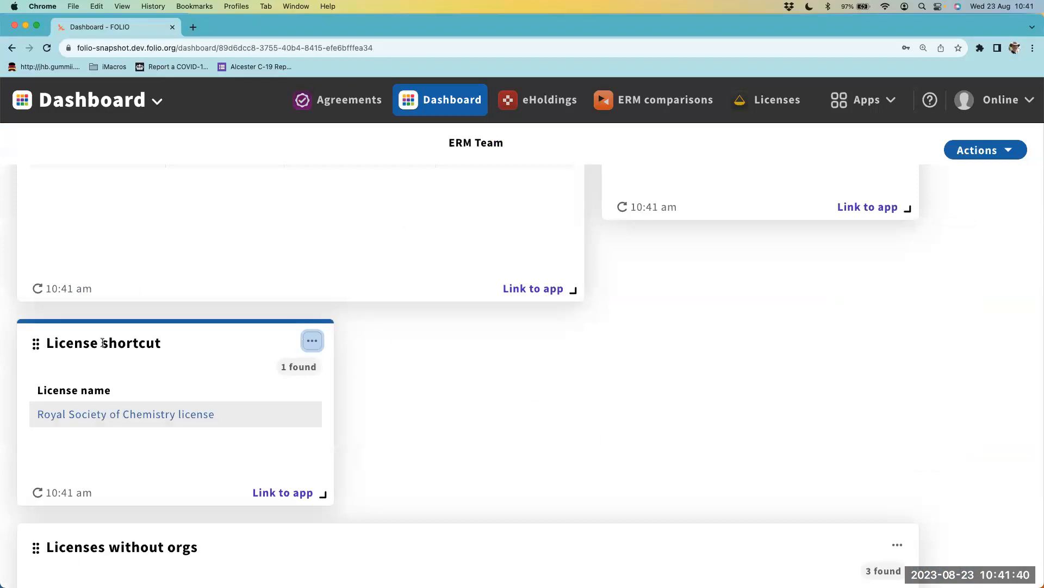
- Move the License shortcut widget to the start of the dashboard's first row and place Agreements approaching end date directly beside it
{"action": "left_click_drag", "start_coordinate": [37, 346], "coordinate": [50, 114]}
{"action": "scroll", "coordinate": [68, 228], "scroll_direction": "up", "scroll_amount": 3}
{"action": "left_click_drag", "start_coordinate": [36, 493], "coordinate": [35, 172]}
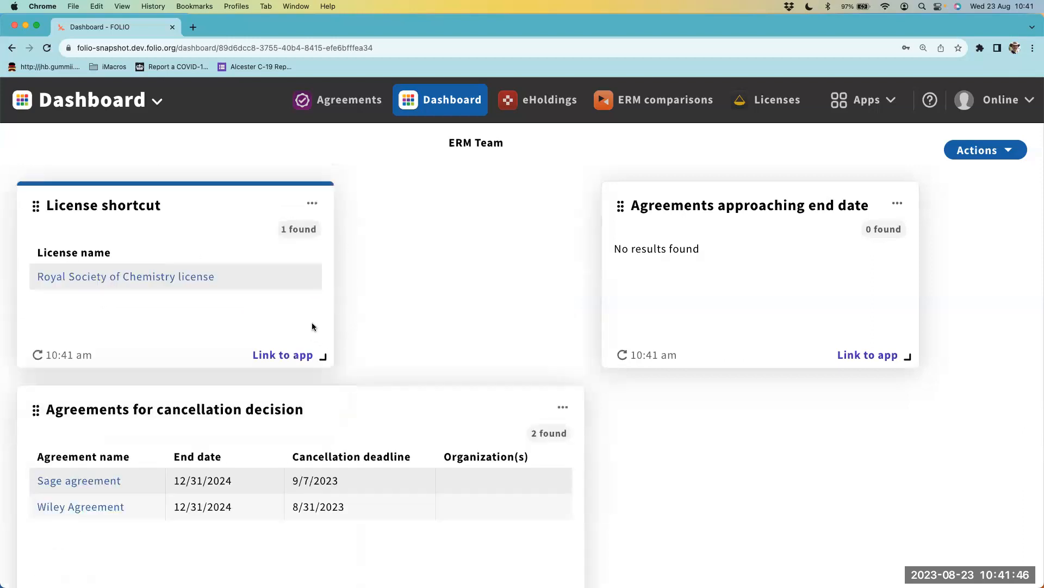
{"action": "left_click_drag", "start_coordinate": [625, 203], "coordinate": [400, 203]}
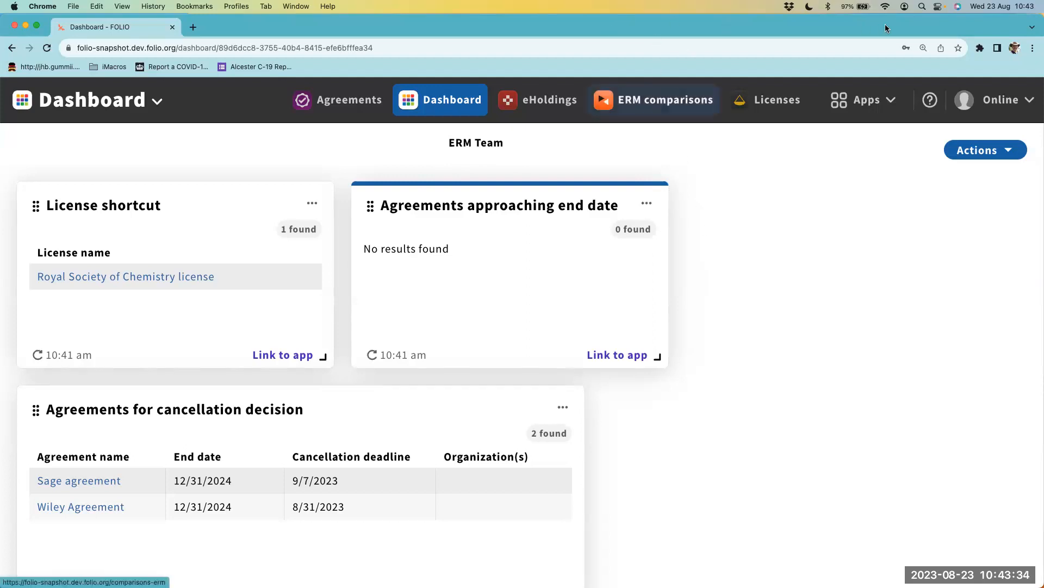
- Open Google Drive in a new browser tab
{"action": "key", "text": "super+Tab"}
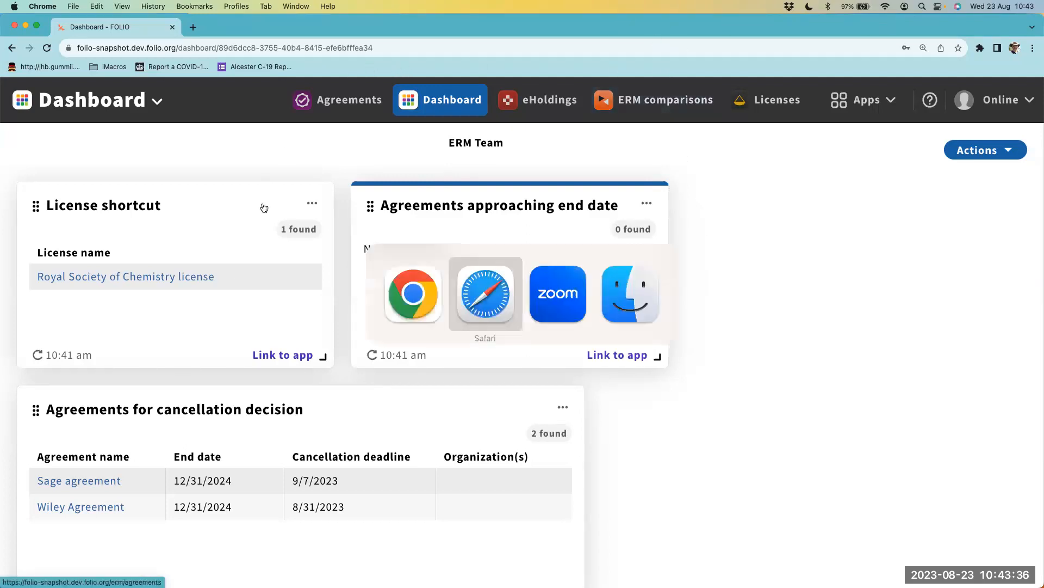
{"action": "left_click", "coordinate": [416, 306]}
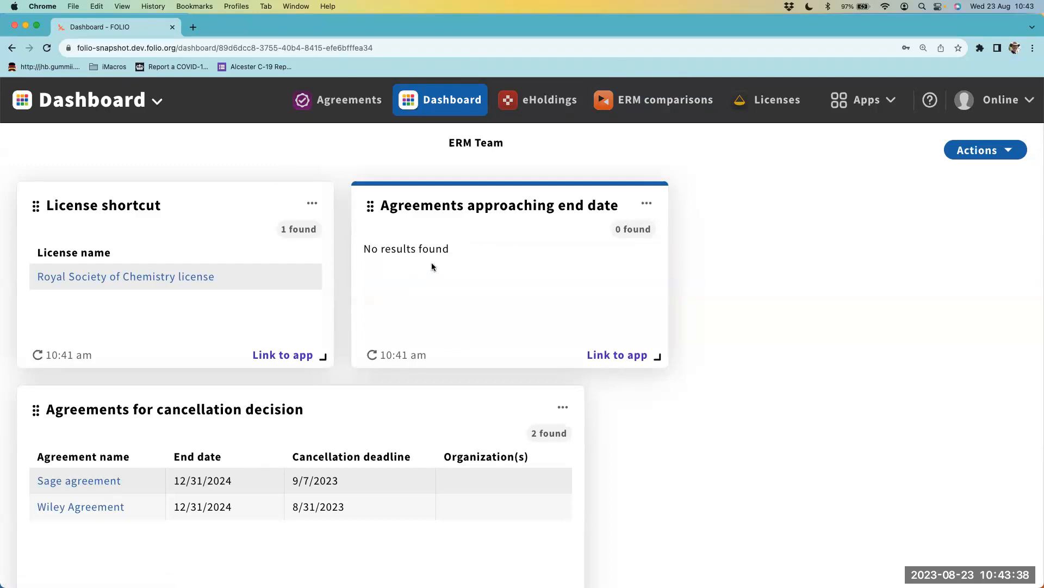
{"action": "left_click", "coordinate": [195, 29]}
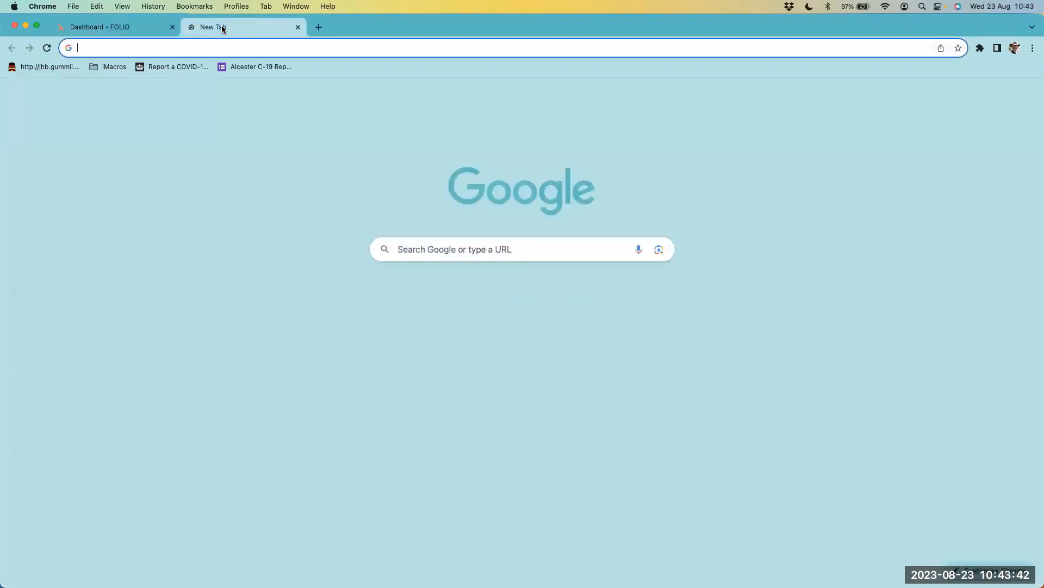
{"action": "type", "text": "w"}
{"action": "key", "text": "BackSpace"}
{"action": "key", "text": "BackSpace"}
{"action": "type", "text": "d"}
{"action": "key", "text": "BackSpace"}
{"action": "key", "text": "BackSpace"}
{"action": "type", "text": "d"}
{"action": "key", "text": "Return"}
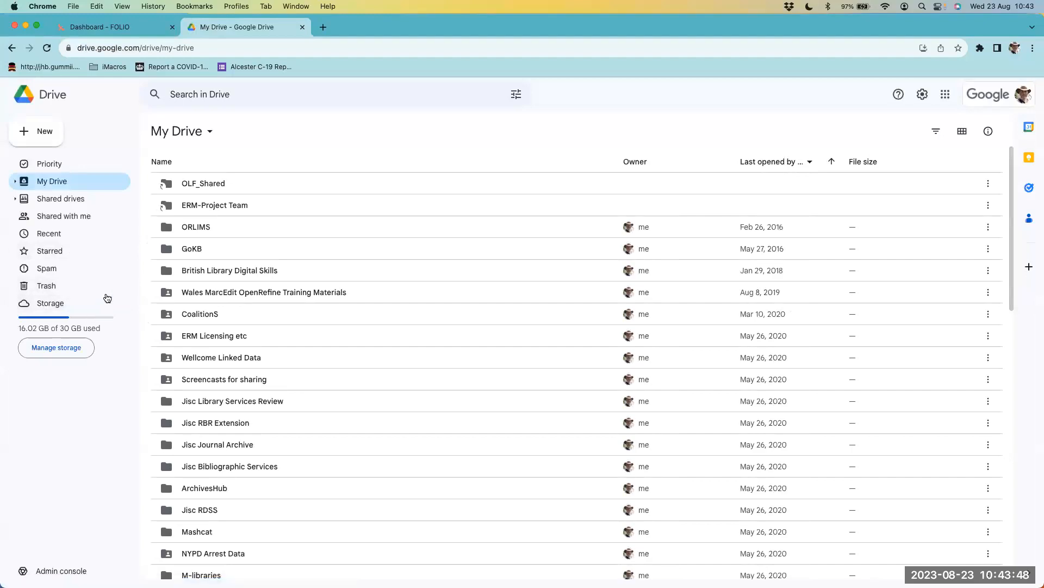
- Open the Expanding the dashboard presentation from the WolfCon 2023 folder
{"action": "scroll", "coordinate": [179, 293], "scroll_direction": "down", "scroll_amount": 20}
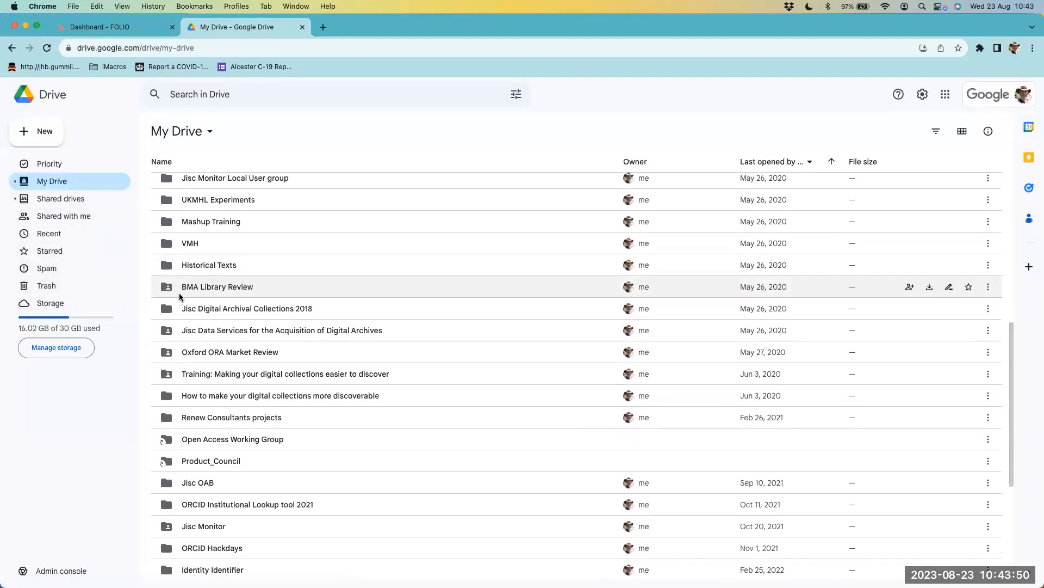
{"action": "double_click", "coordinate": [216, 342]}
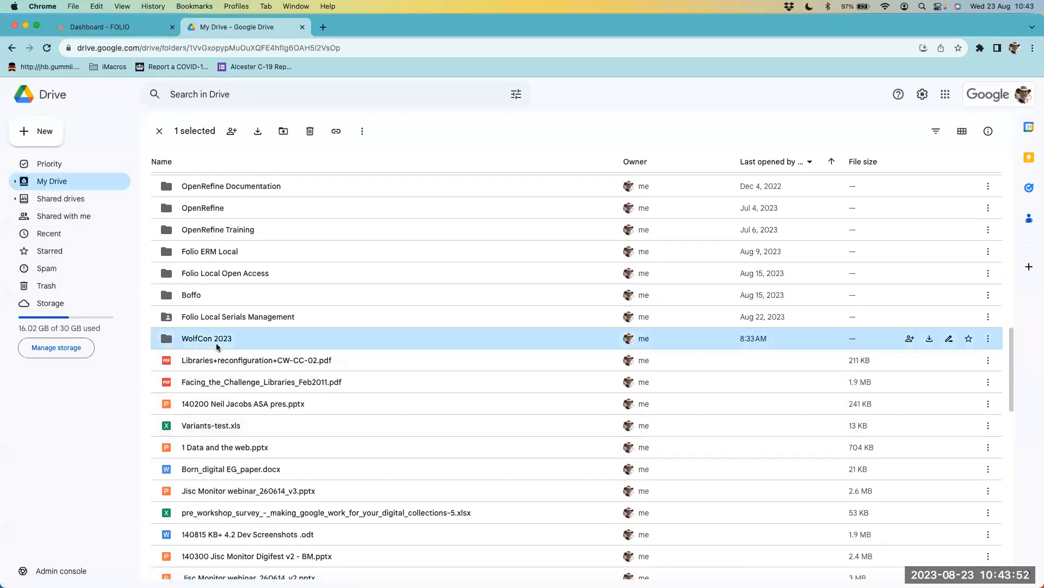
{"action": "double_click", "coordinate": [231, 249]}
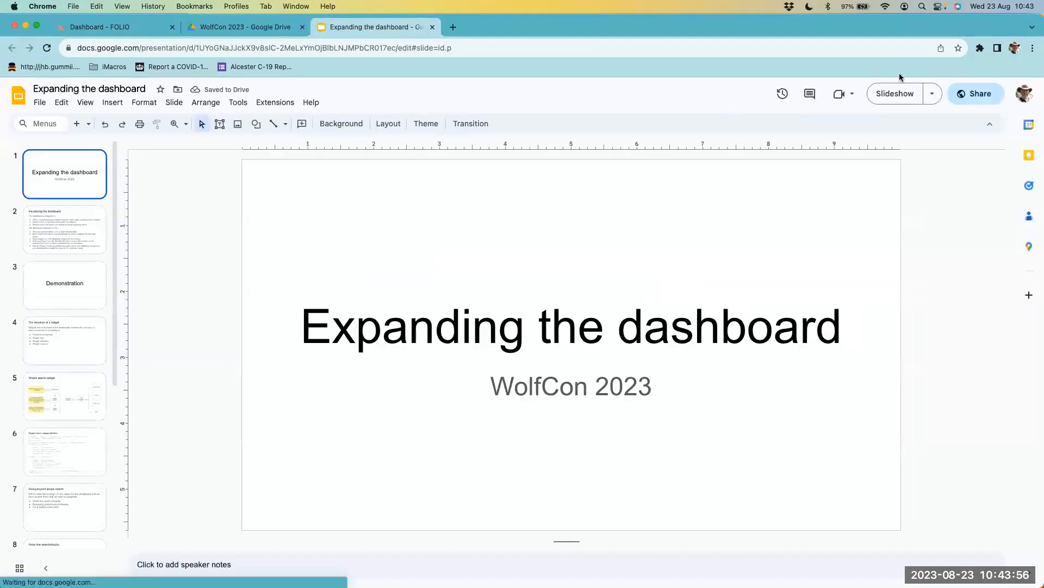
- Present the slides full screen and advance to the slide The structure of a widget
{"action": "left_click", "coordinate": [902, 97]}
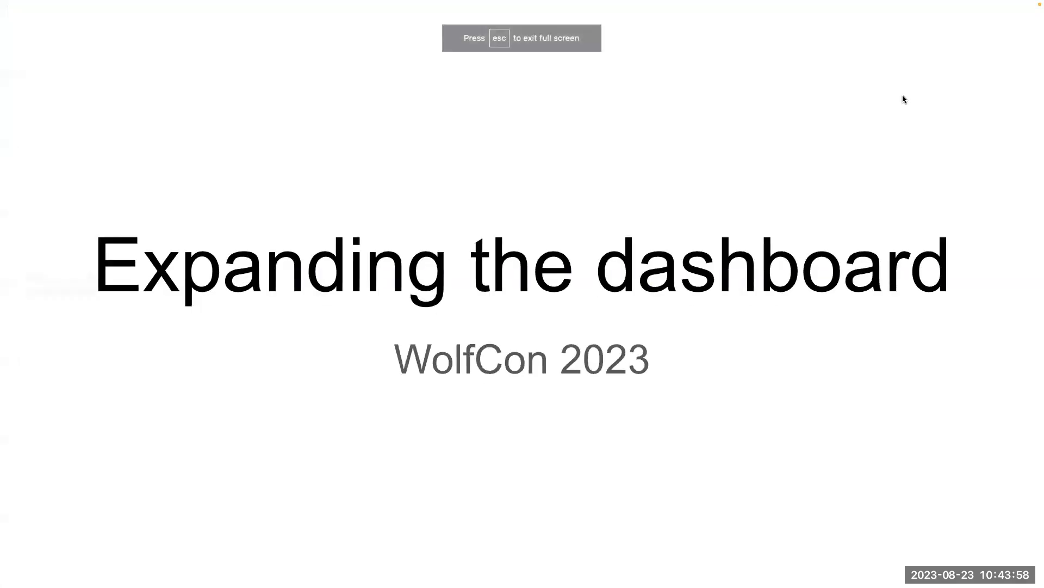
{"action": "key", "text": "Right"}
{"action": "key", "text": "Right"}
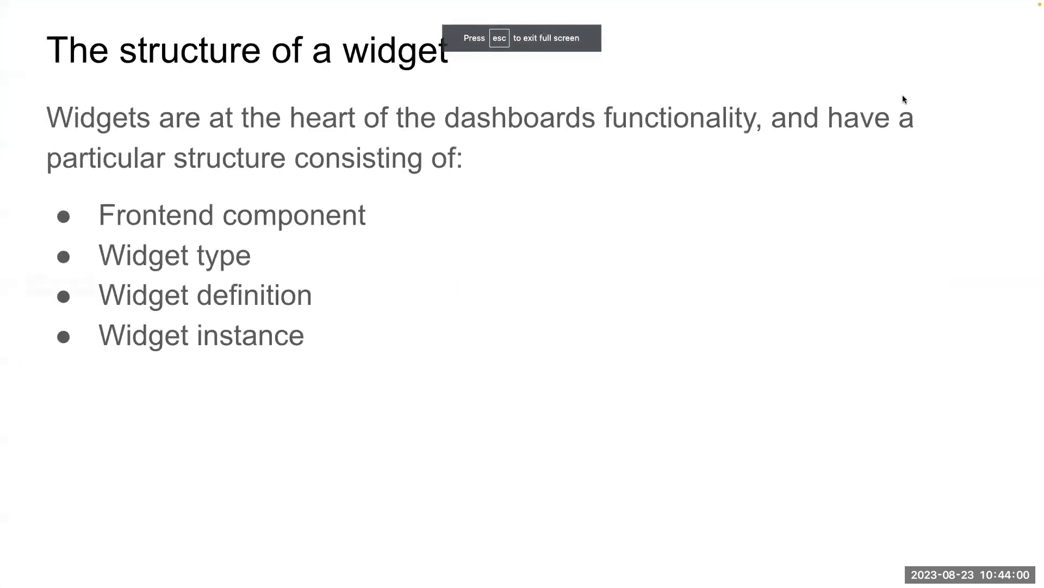